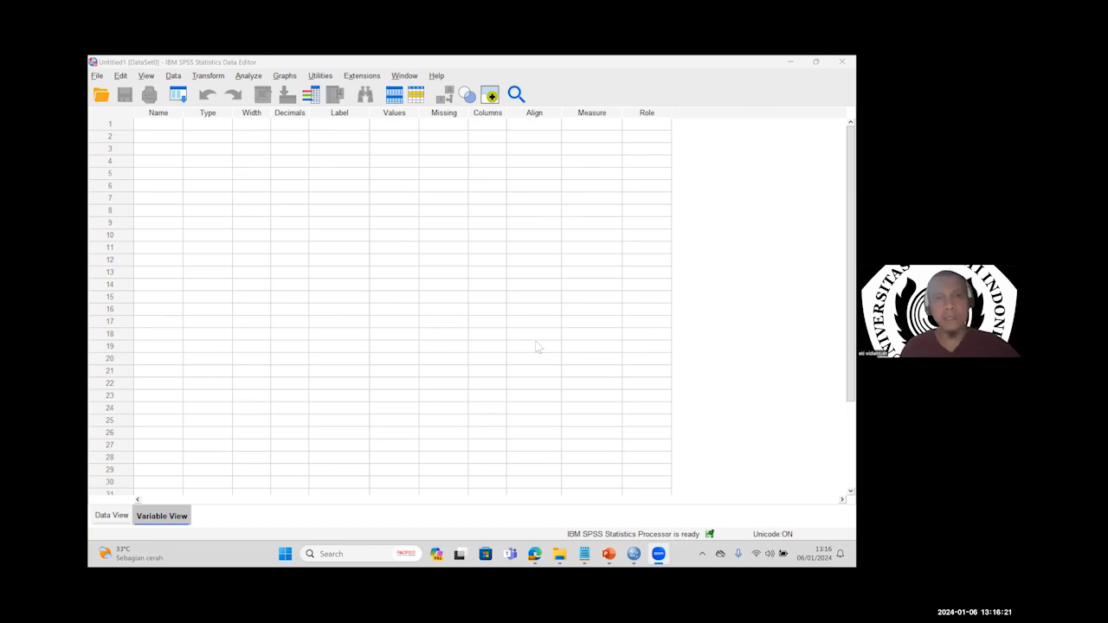
Step: Open the Excel workbook "data path analisis spss" from the kuliah angkatan 38 folder
left_click(560, 555)
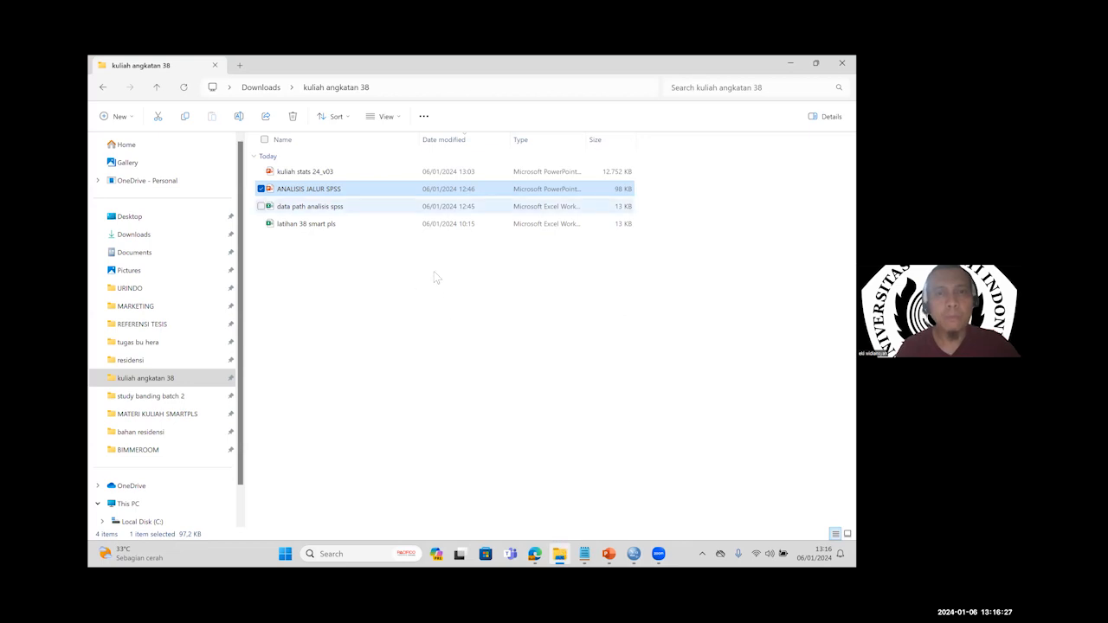
double_click(324, 208)
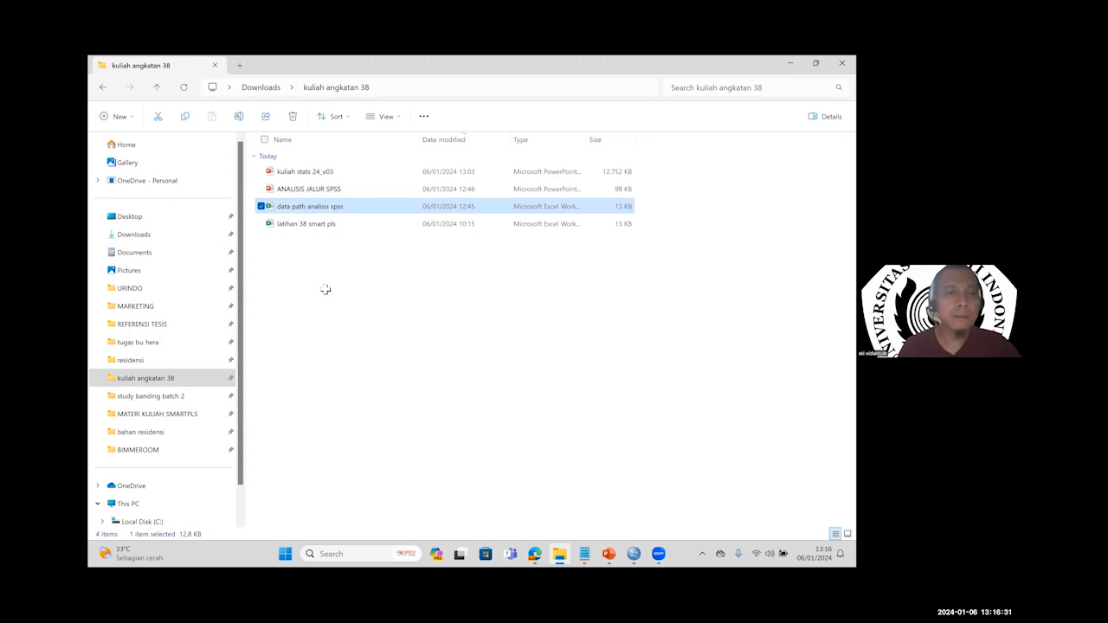
key("ctrl+Left")
key("ctrl+Left")
key("ctrl+Down")
key("ctrl+Up")
key("ctrl+Up")
key("ctrl+Down")
key("ctrl+Down")
key("ctrl+Up")
key("ctrl+Up")
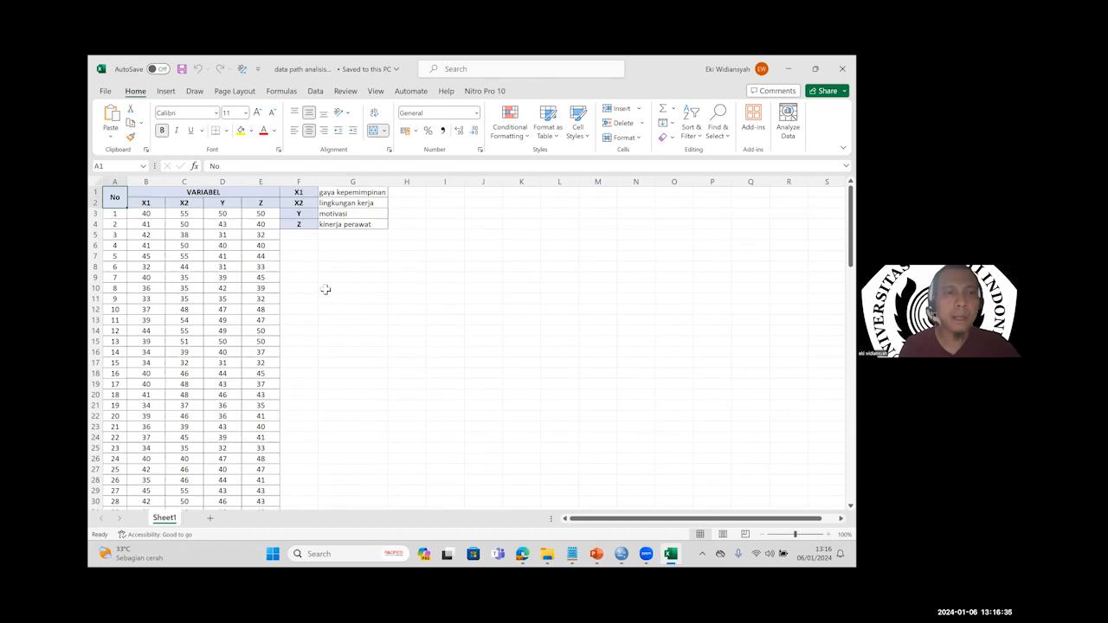
Step: Examine the X1, X2, Y and Z column headings and the legend describing what each variable stands for
key("Right")
key("Down")
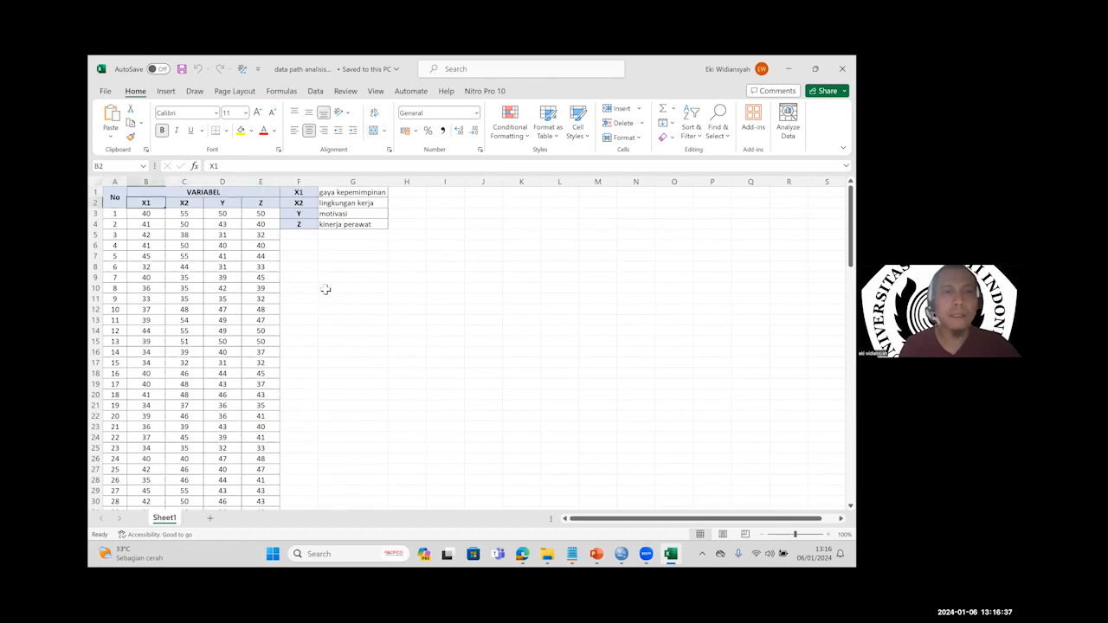
key("Right")
key("Right")
key("Right")
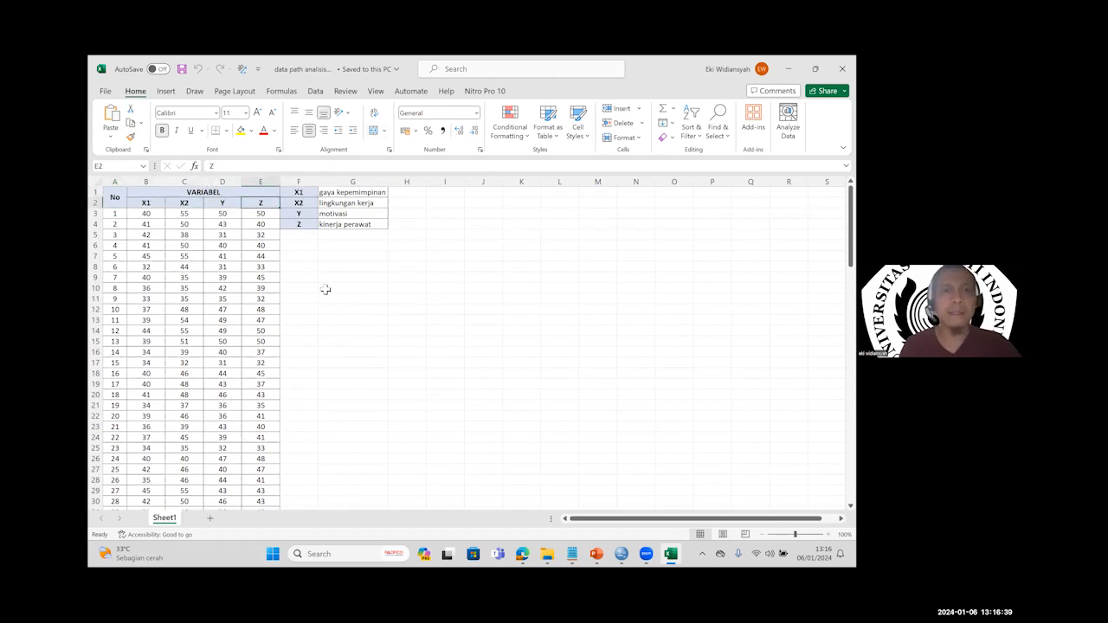
key("Right")
key("Right")
key("Up")
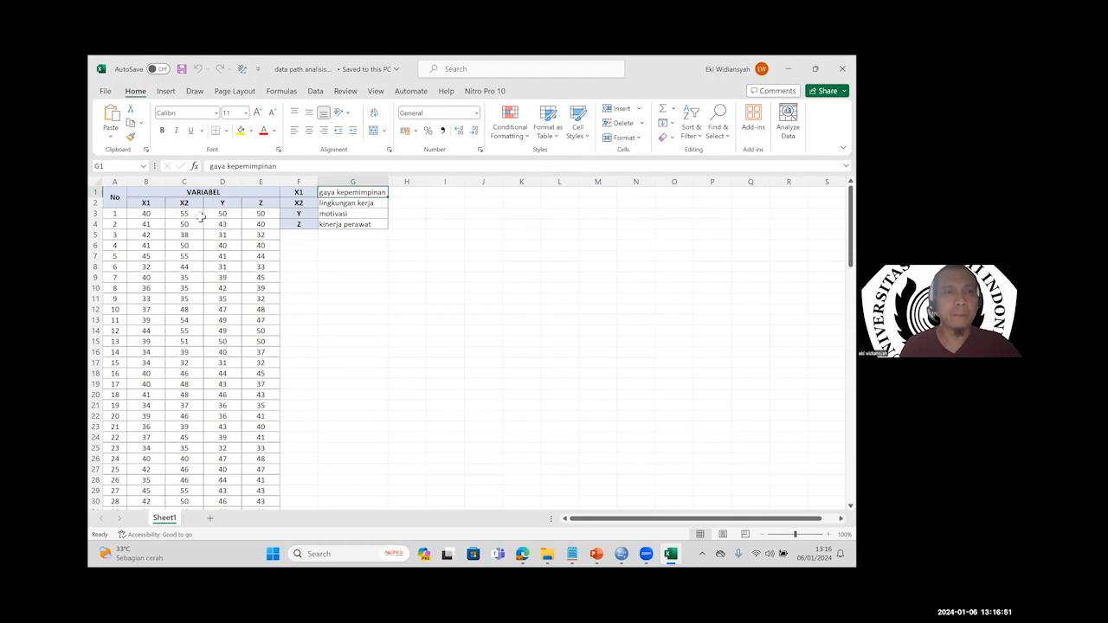
left_click(151, 216)
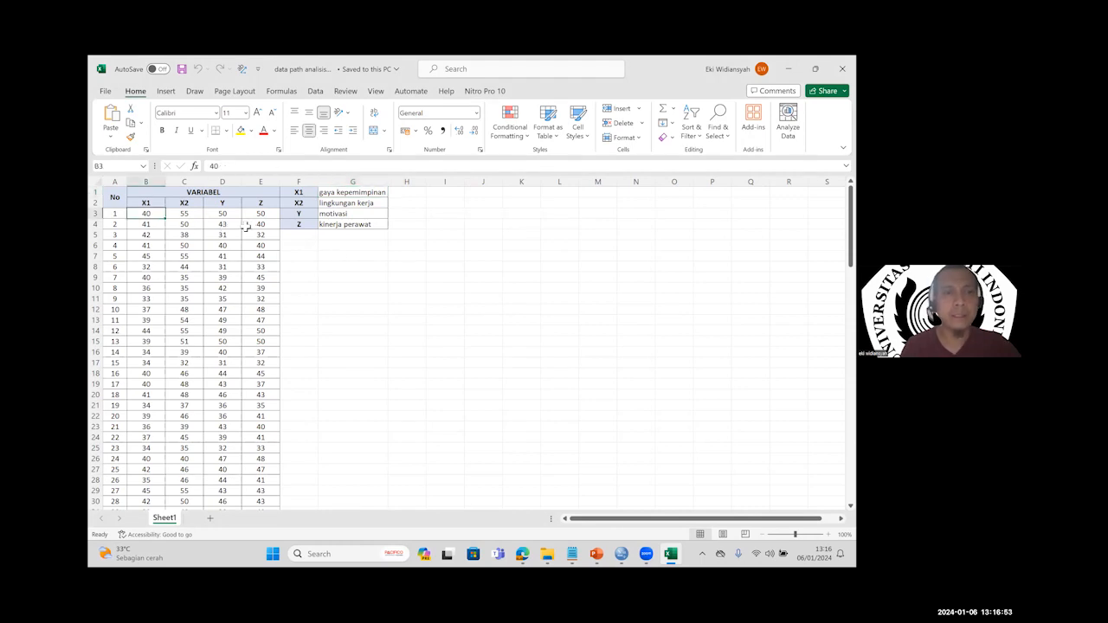
key("ctrl+shift+Right")
key("ctrl+shift+Down")
key("ctrl+Home")
key("Down")
key("Right")
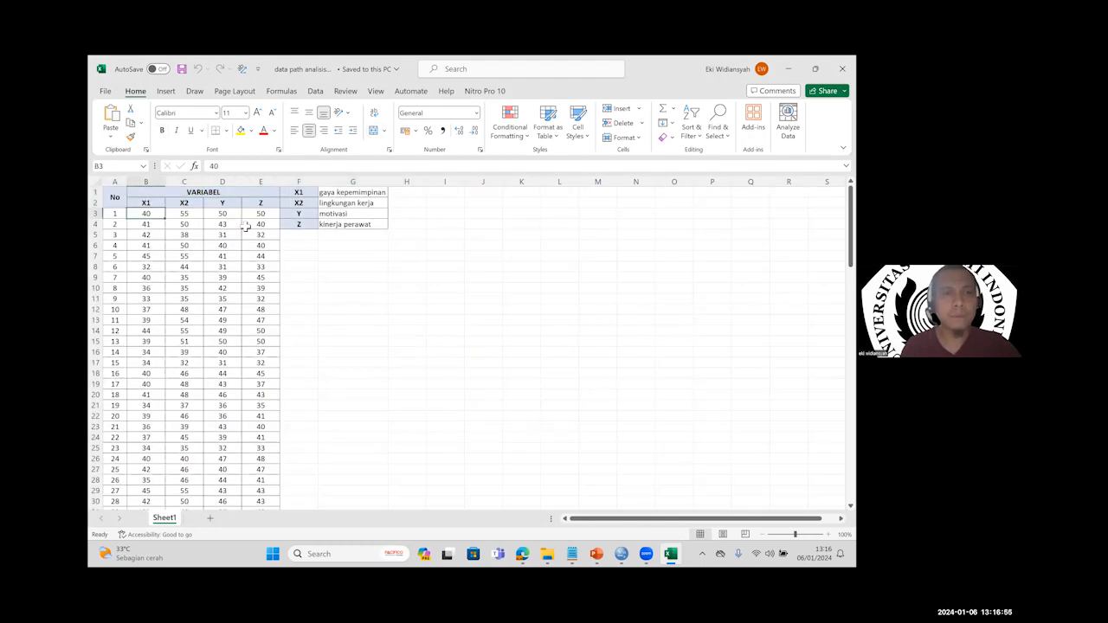
key("shift+Right")
key("shift+Right")
left_click(248, 225)
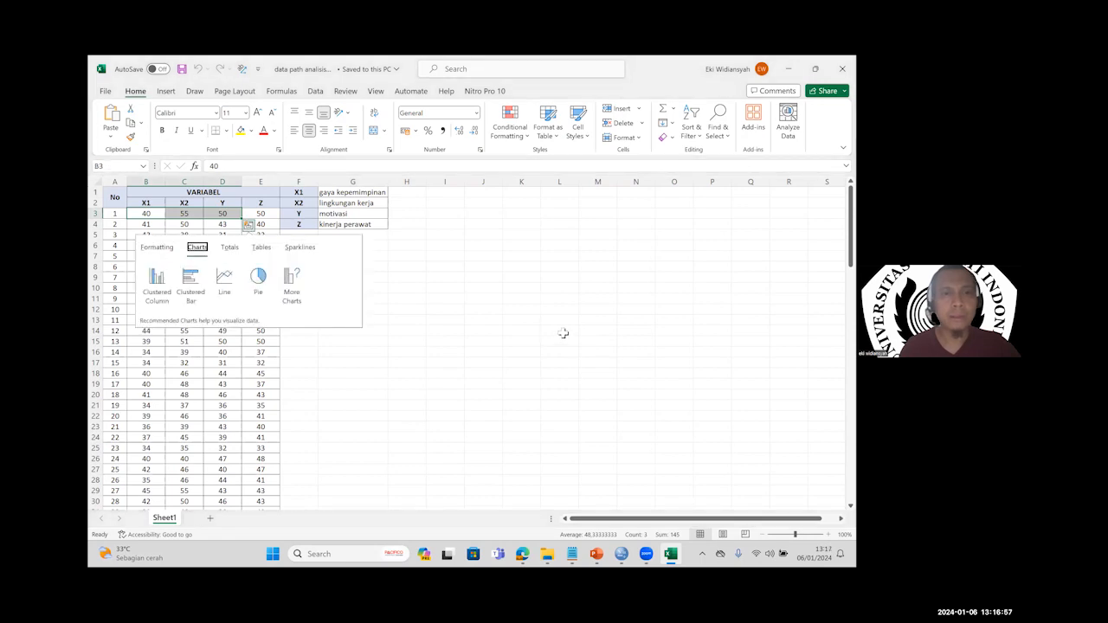
Step: Copy all X1, X2, Y and Z data values from B3 to E117, without the headings
left_click(149, 216)
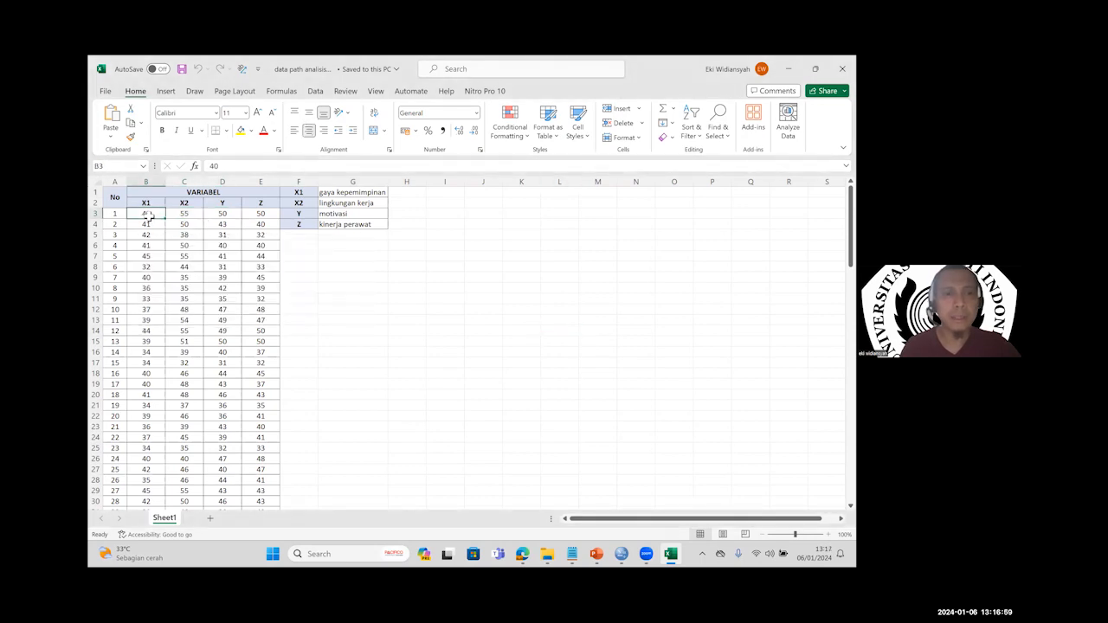
key("shift+Right")
key("shift+Right")
key("shift+Right")
key("ctrl+shift+Down")
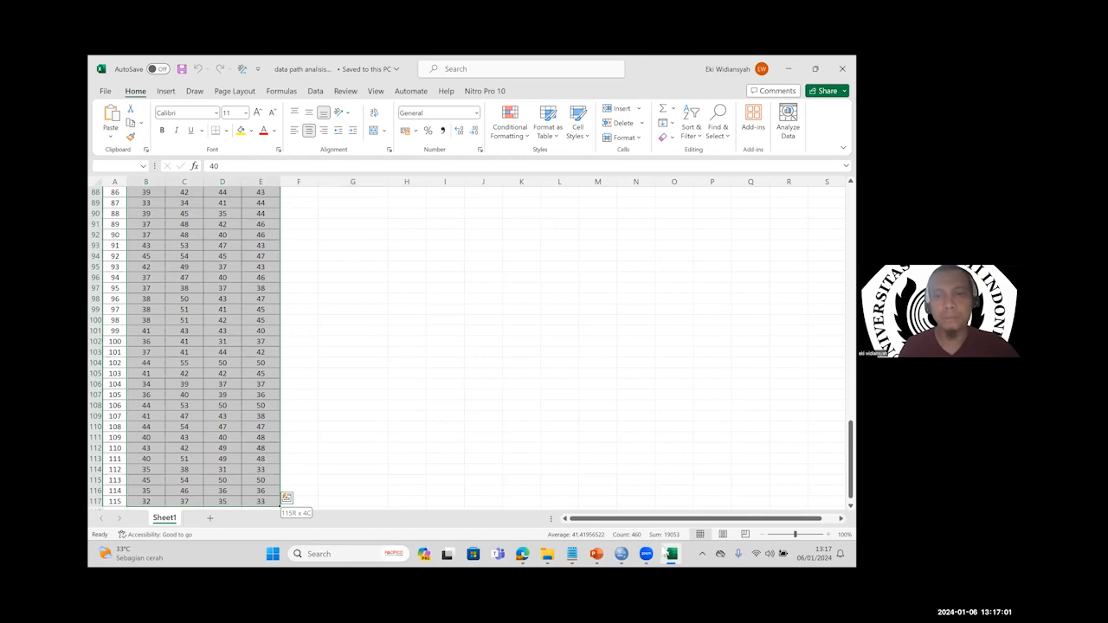
key("ctrl+c")
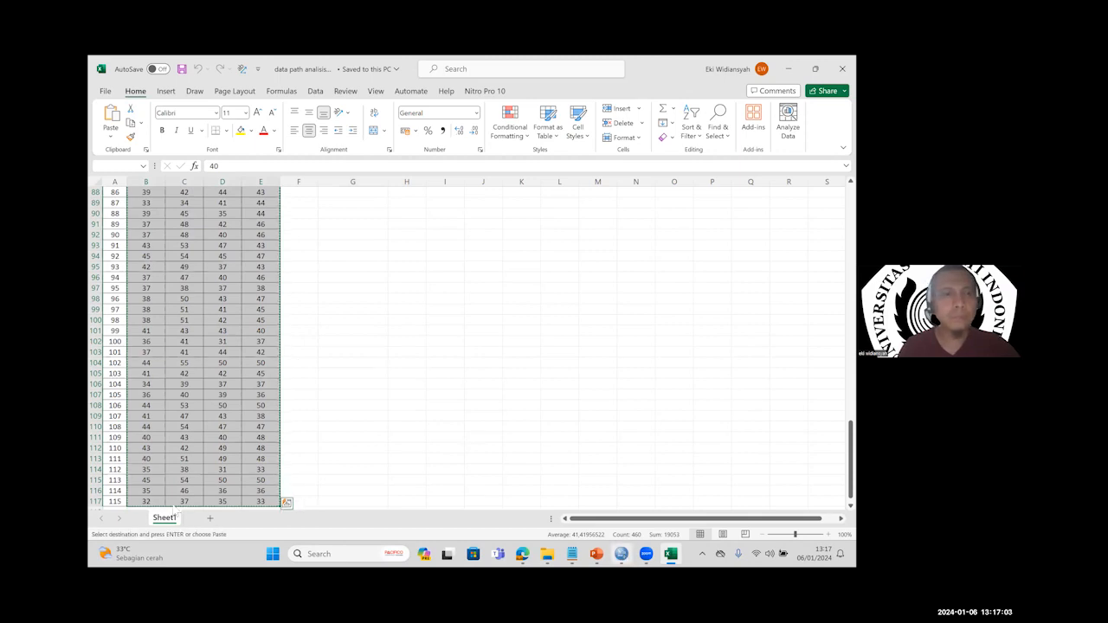
Step: Switch to SPSS Statistics and paste the copied values into the data grid starting at the first cell
key("alt+Tab")
left_click(113, 516)
left_click(162, 516)
left_click(115, 516)
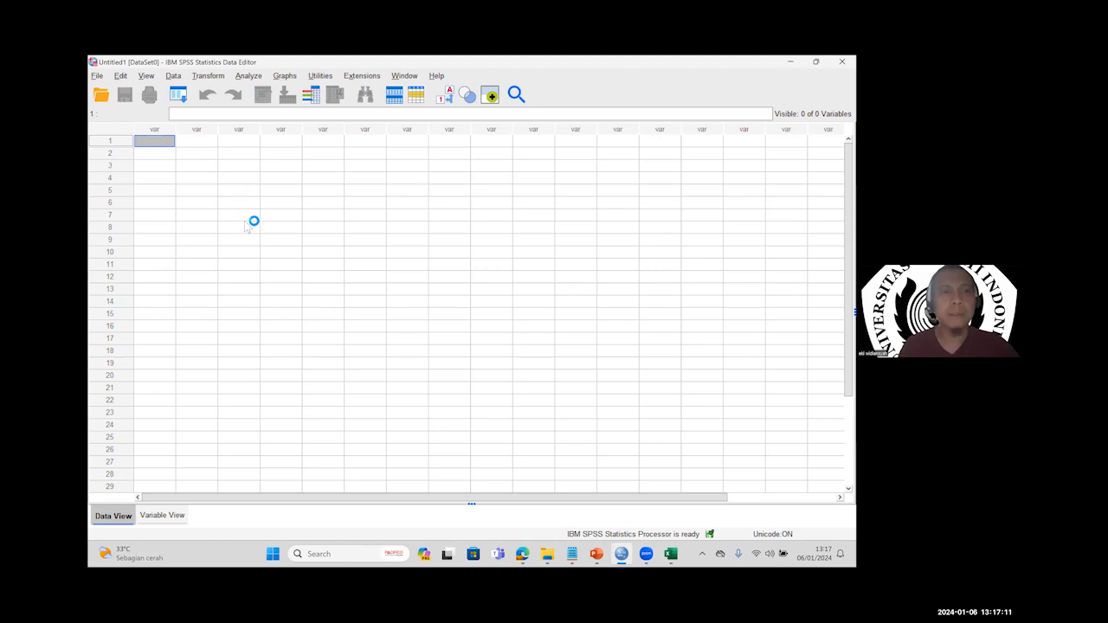
key("ctrl+v")
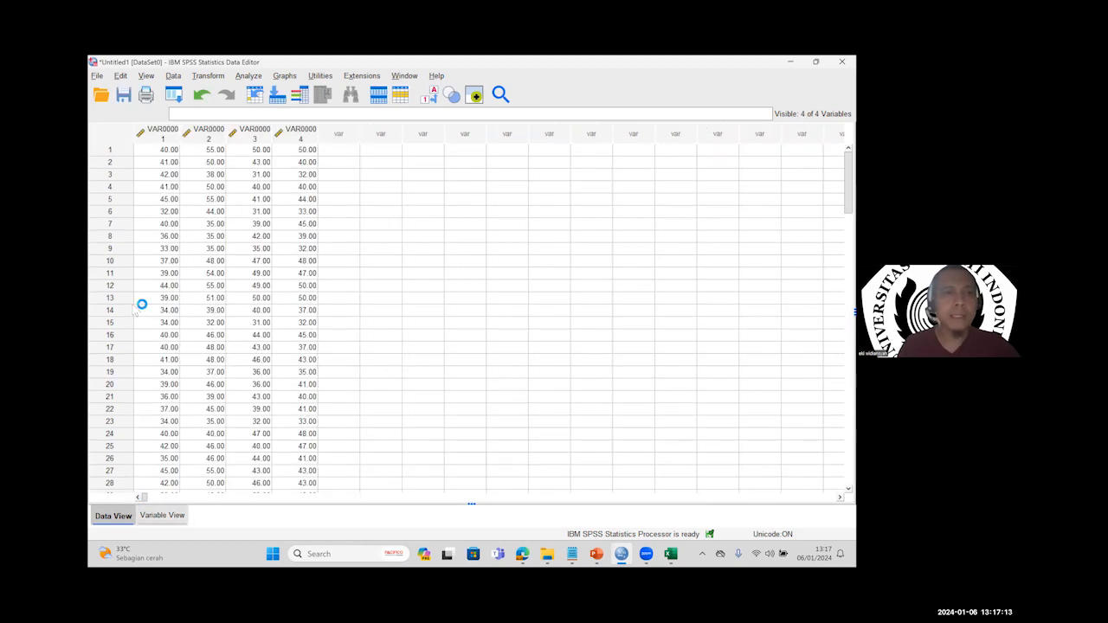
Step: Rename the first two variables in the variable definitions as X1 and X2
left_click(162, 516)
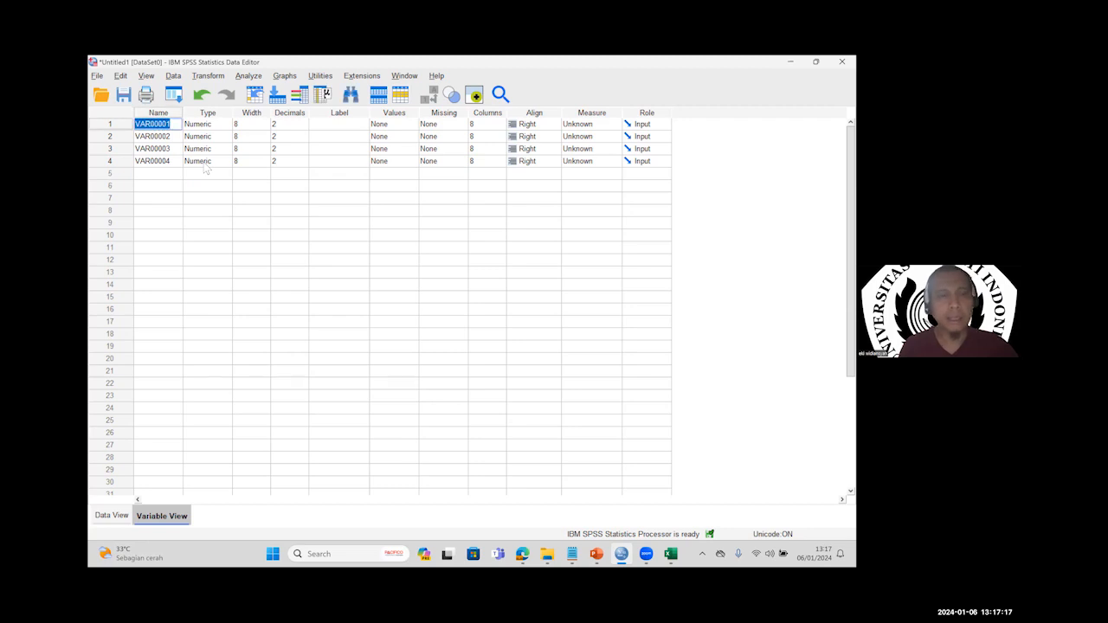
type("x1")
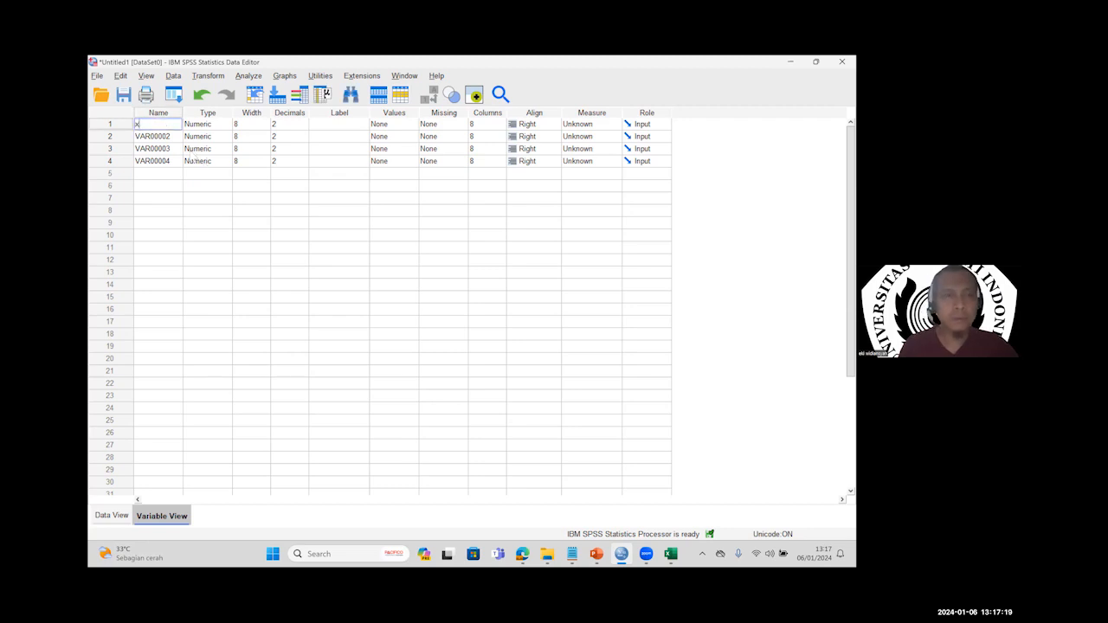
key("Return")
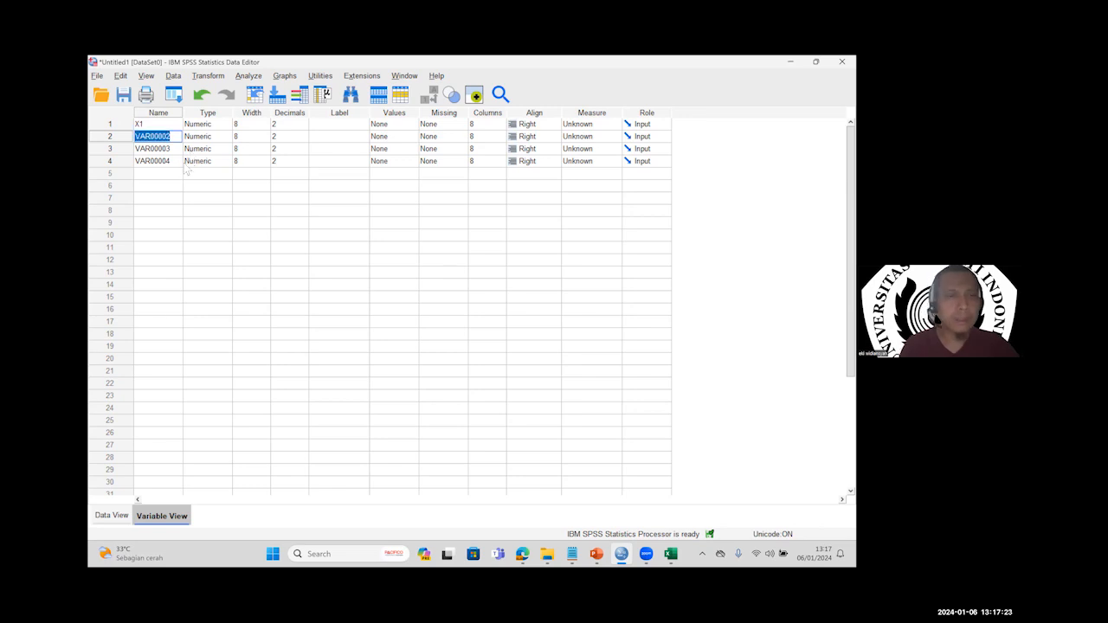
type("x2")
key("Return")
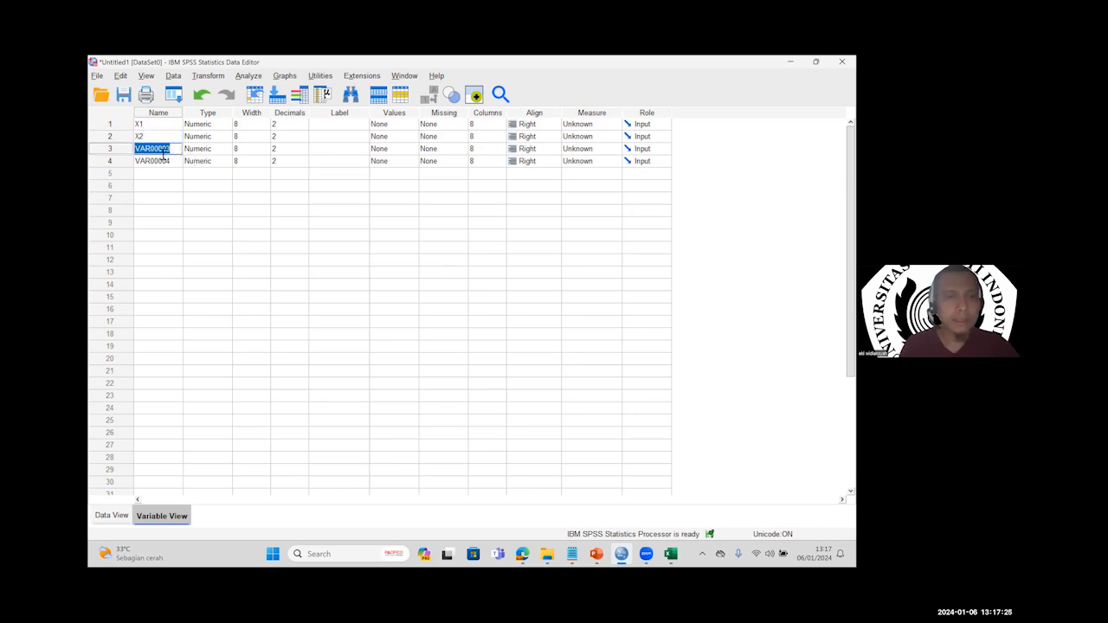
Step: Rename the third variable as Y and the fourth as Z, and check the column headings in the data grid
type("x3")
key("Return")
left_click(153, 149)
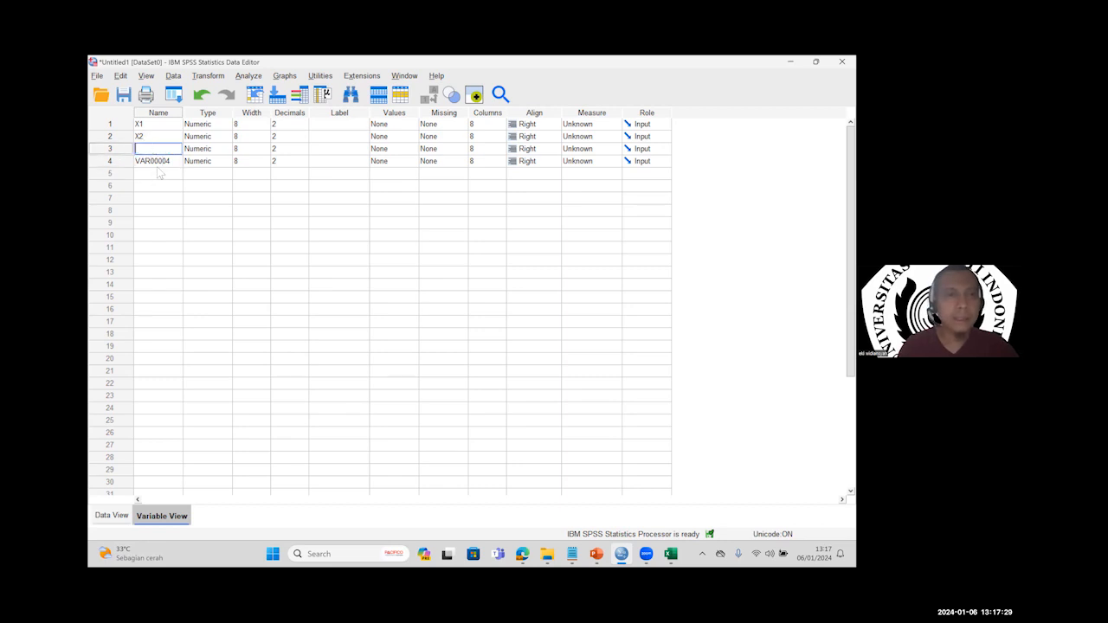
type("Y")
key("Return")
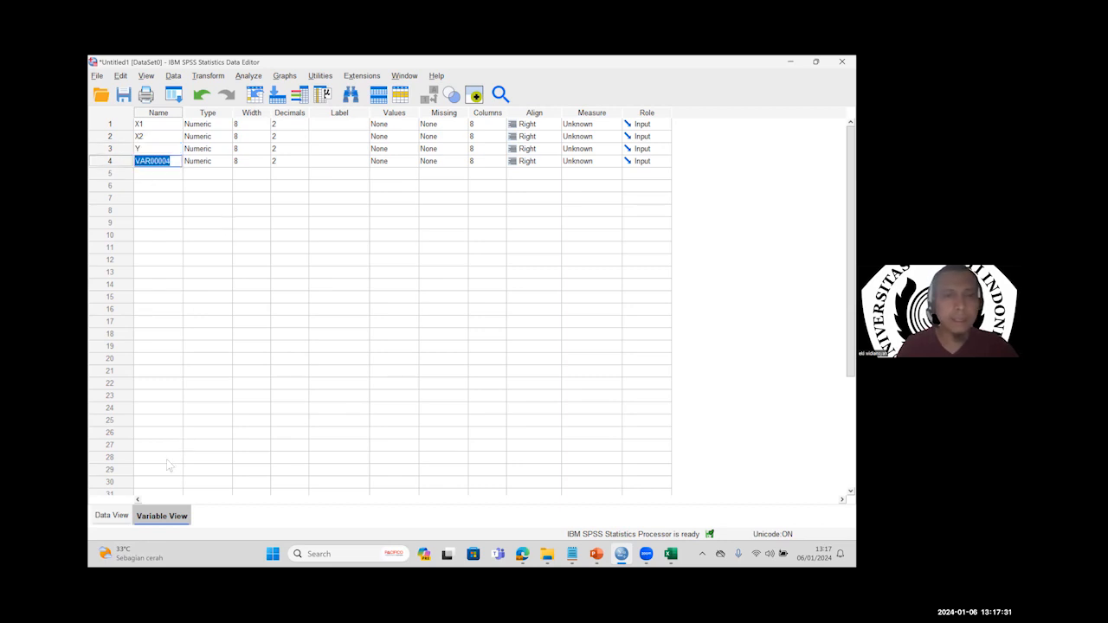
type("Z")
left_click(225, 210)
left_click(474, 387)
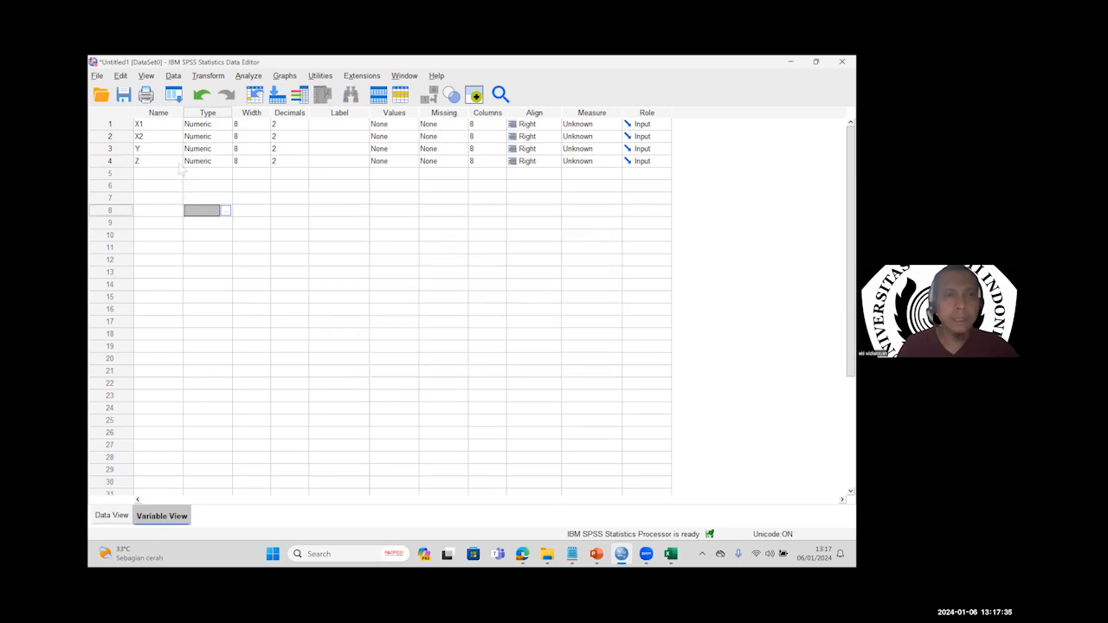
left_click(121, 515)
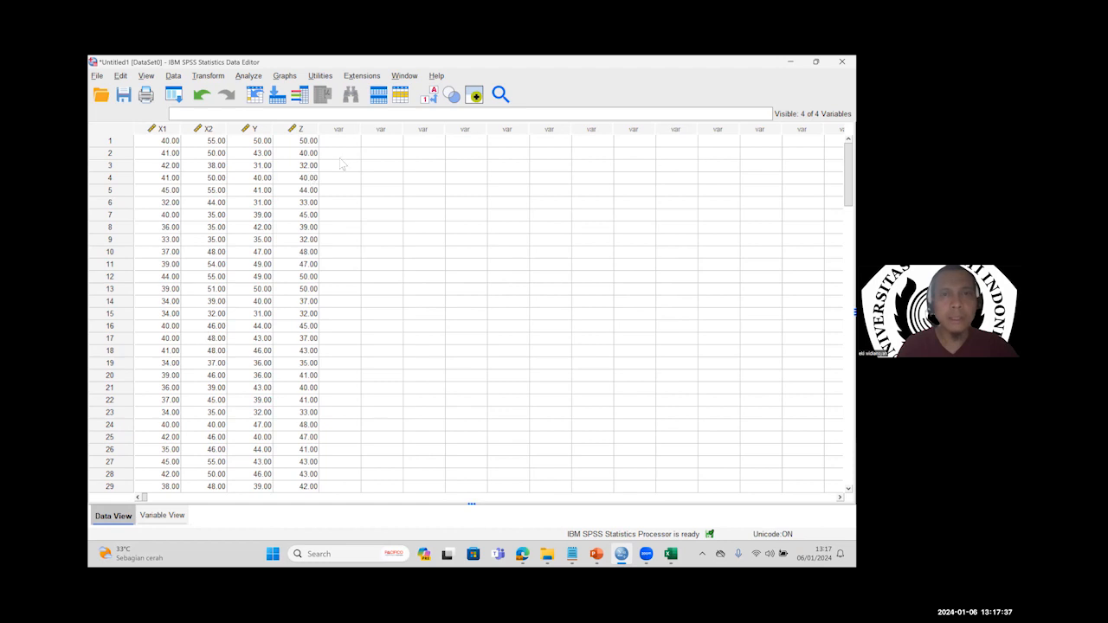
Step: Go back to the Excel workbook and copy the text "gaya kepemimpinan" from cell G1 for the X1 label
left_click(162, 516)
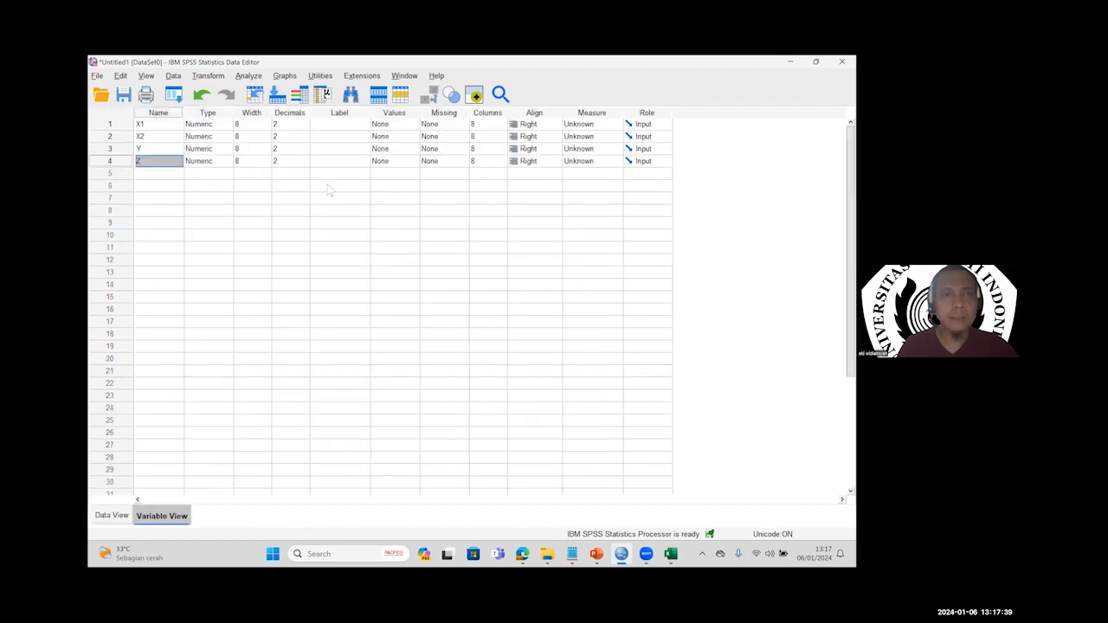
left_click(334, 125)
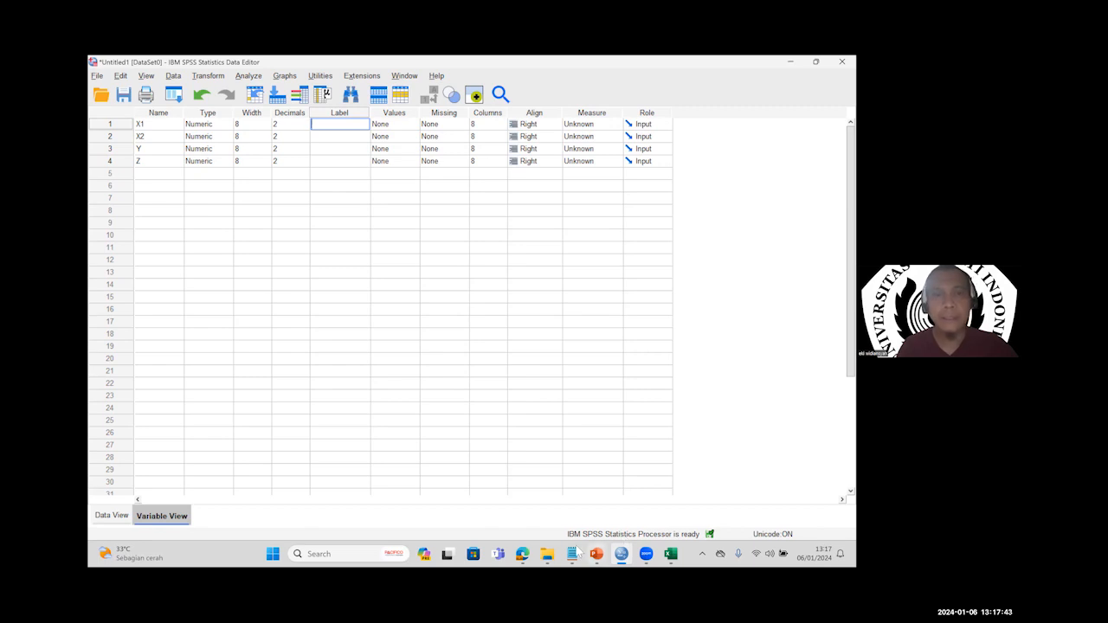
key("alt+Tab")
key("alt+Tab")
key("alt+Tab")
key("alt+Tab")
key("alt+Tab")
key("alt+Tab")
key("alt+Tab")
key("alt+Down")
key("alt+Left")
key("alt+Left")
key("alt+Up")
key("alt+Up")
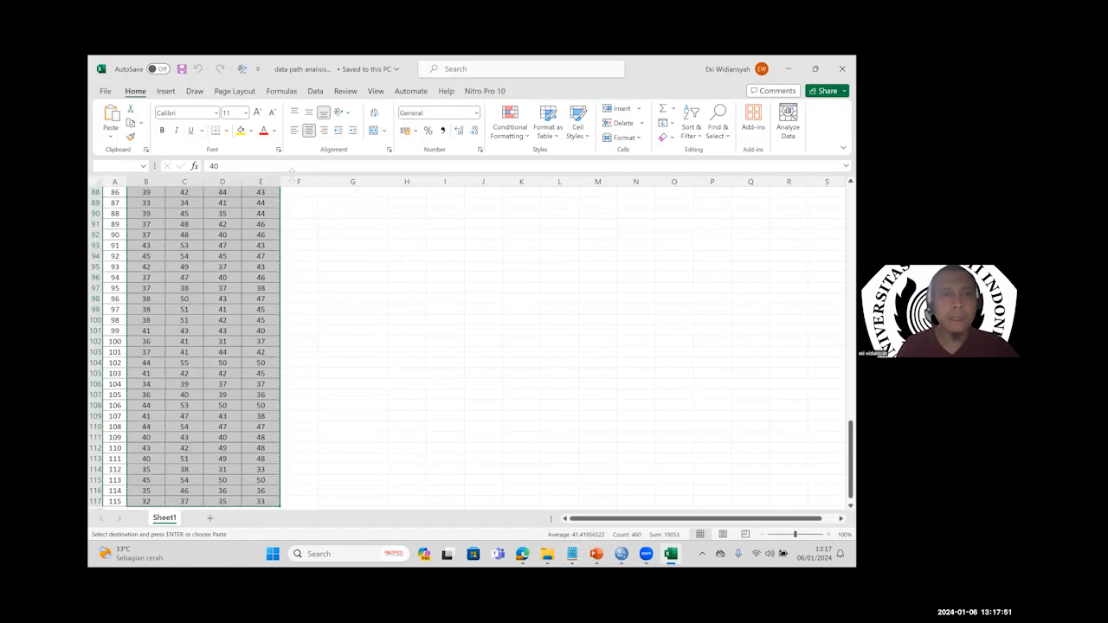
scroll(352, 299, "up", 8)
left_click(353, 299)
scroll(352, 300, "up", 20)
left_click(352, 192)
left_click_drag(277, 165, 226, 166)
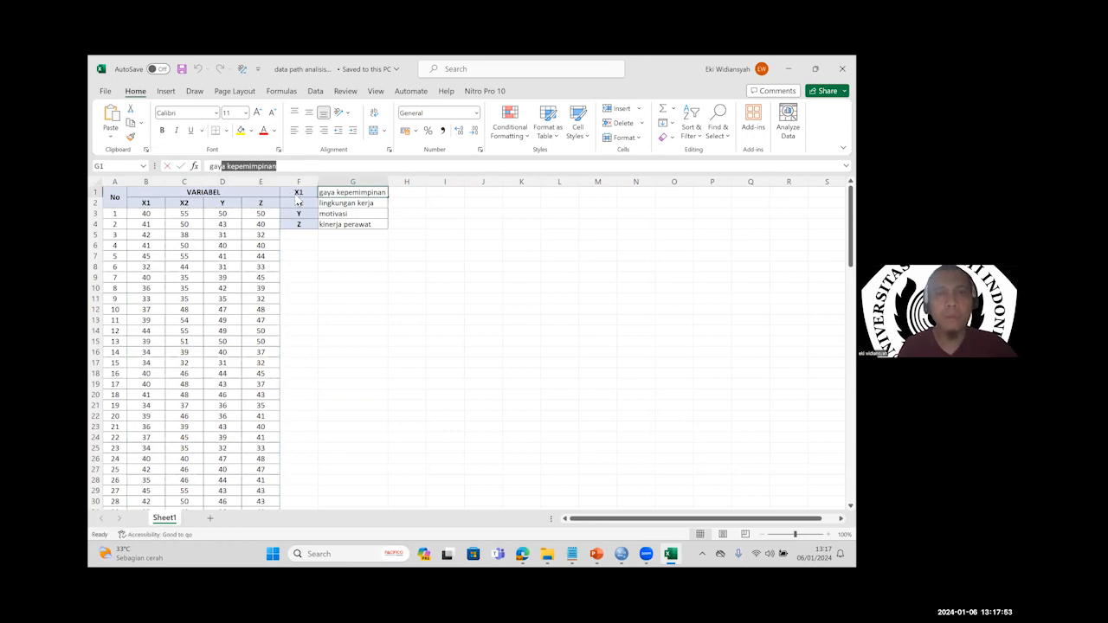
Step: Return to SPSS Statistics and paste "gaya kepemimpinan" as the label of variable X1
key("alt+Tab")
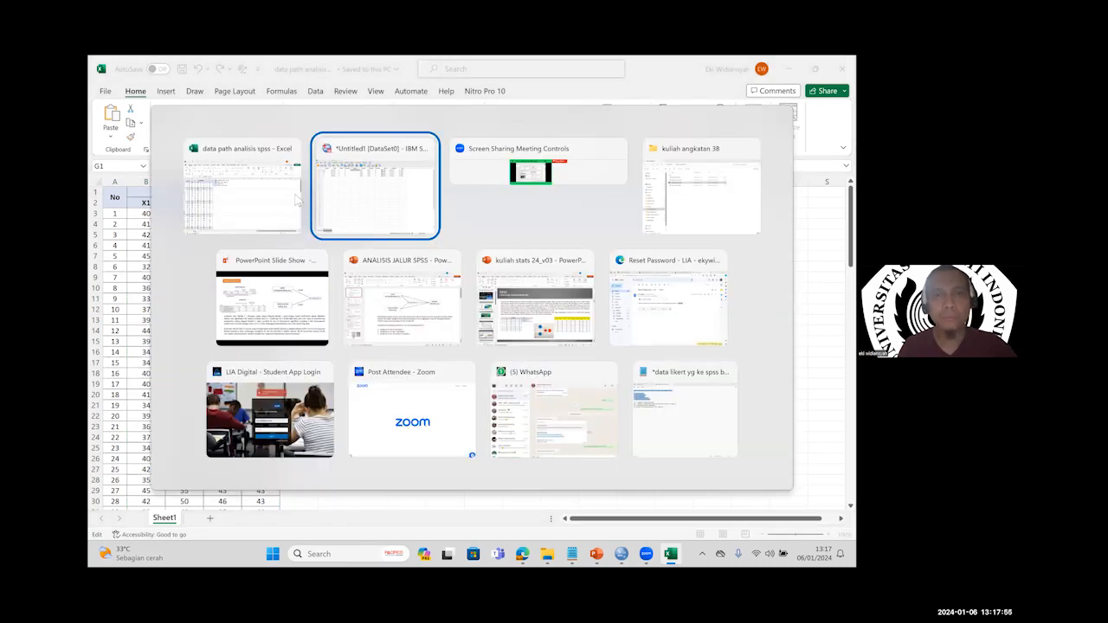
left_click(360, 154)
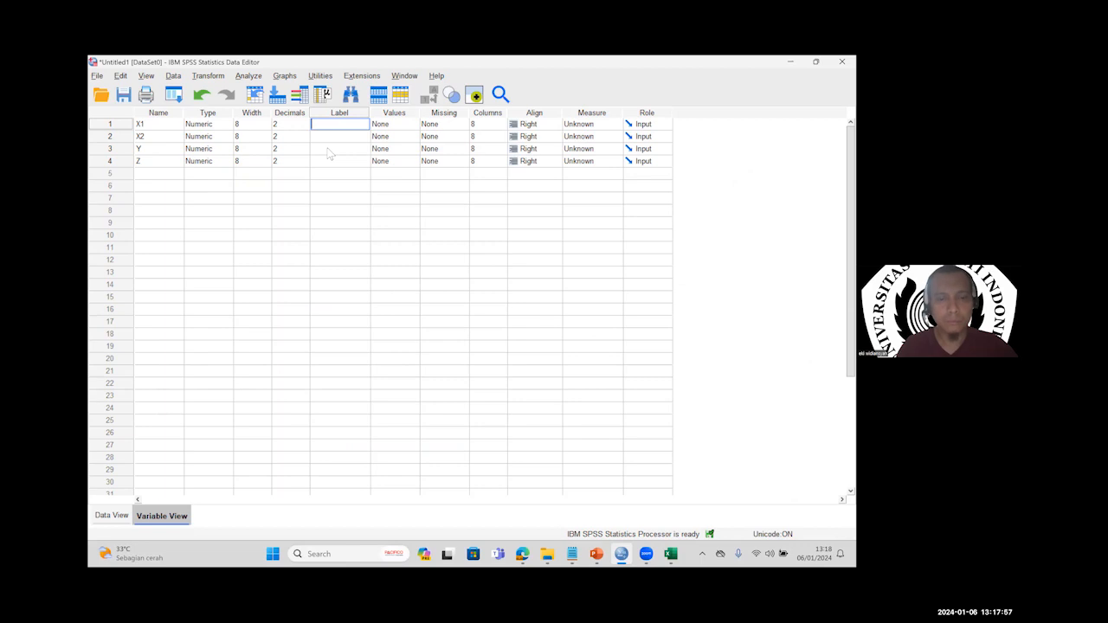
key("ctrl+v")
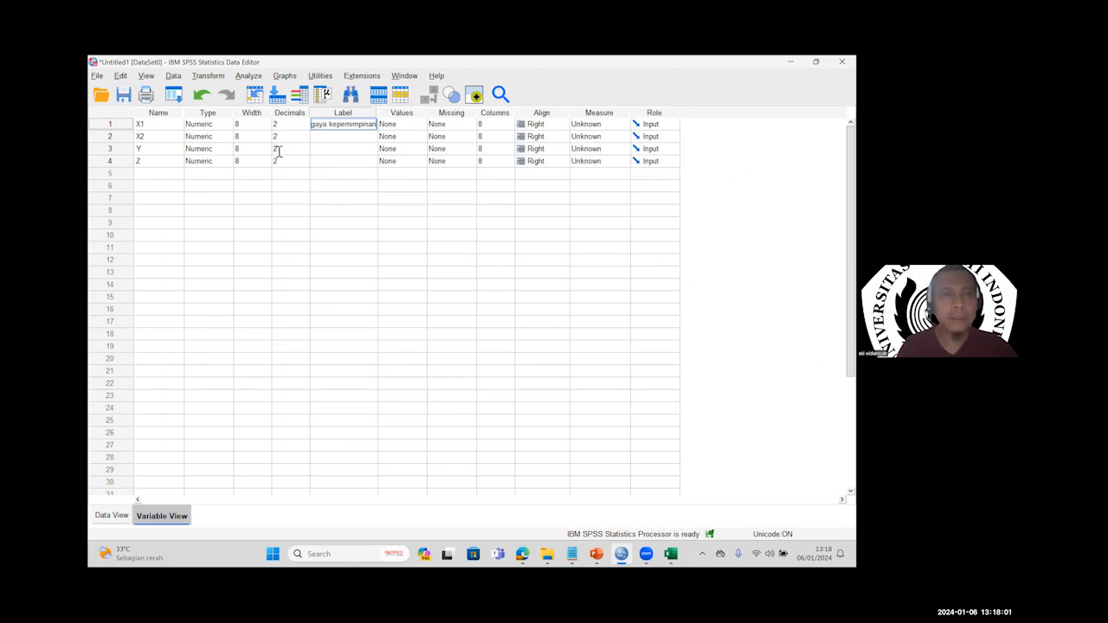
Step: Copy "lingkungan kerja" from cell G2 in Excel and paste it as the label of X2 in SPSS
key("alt+Tab")
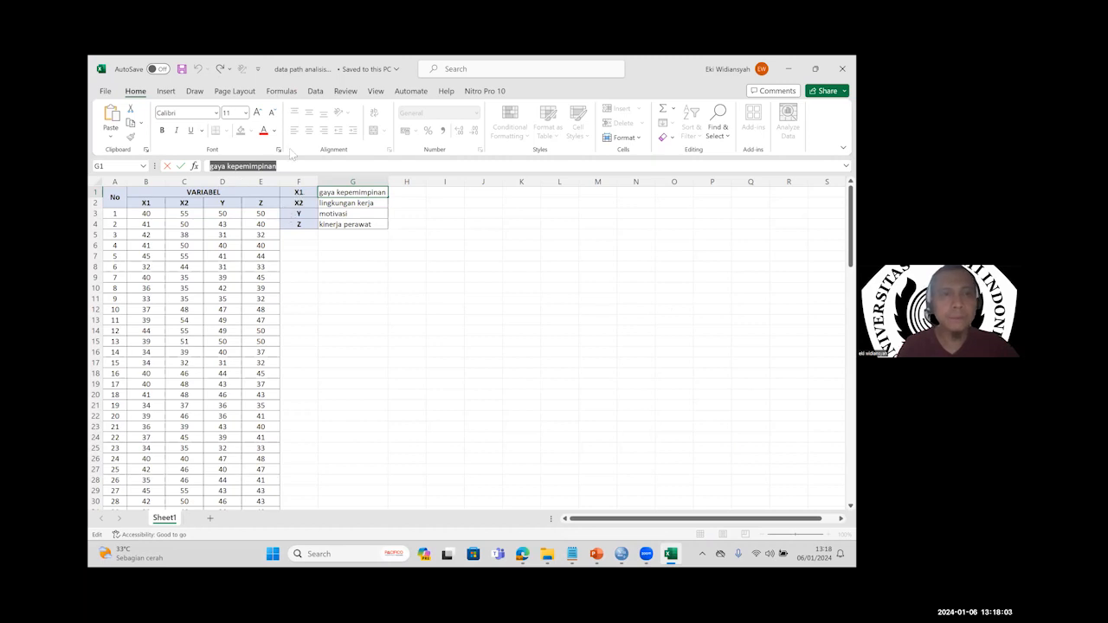
key("alt+Tab")
key("ctrl+v")
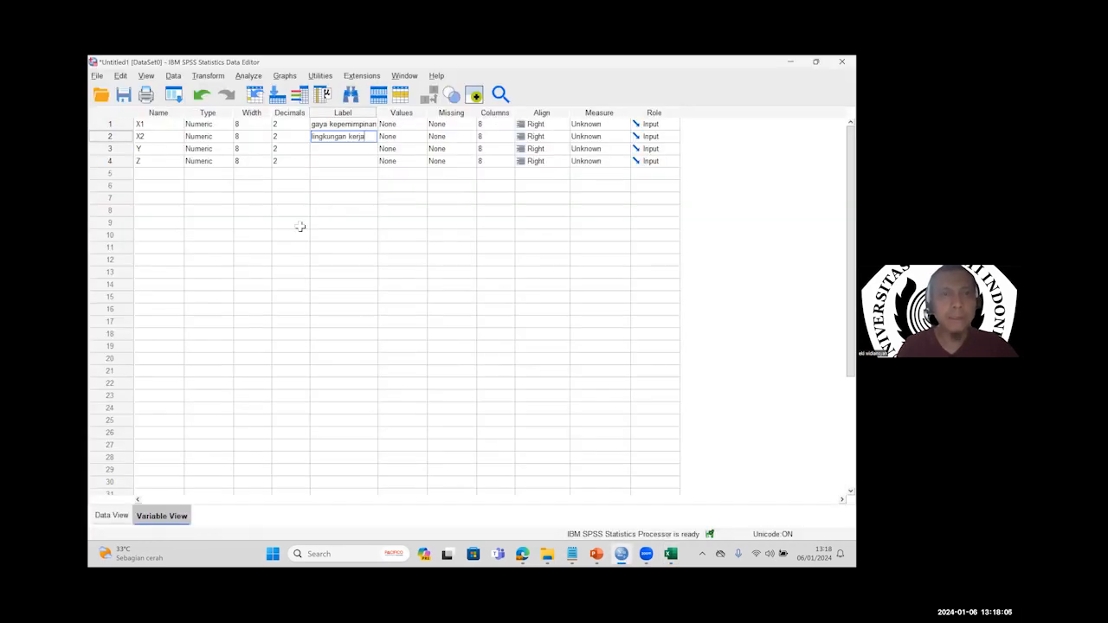
Step: Copy "motivasi" from cell G3 in Excel and paste it as the label of Y in SPSS
key("alt+Tab")
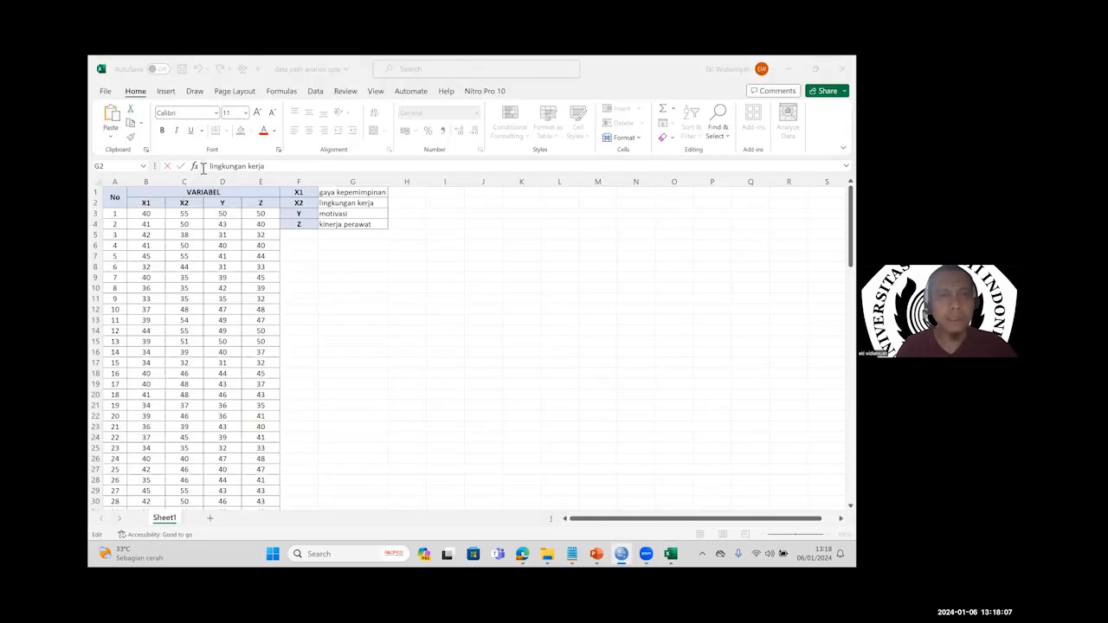
left_click(334, 213)
key("alt+Tab")
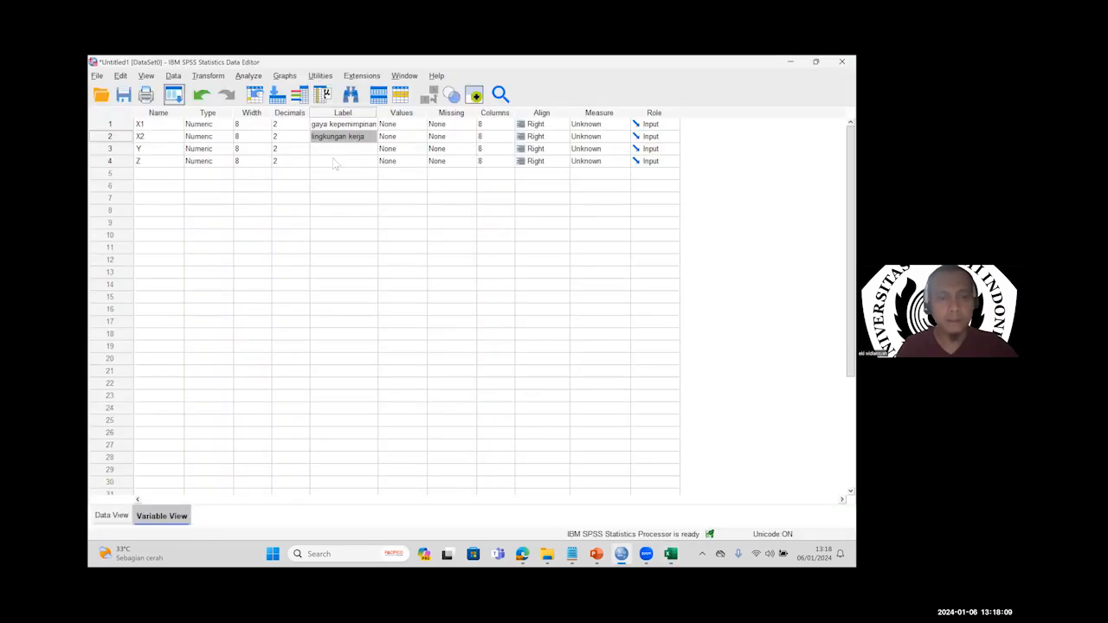
key("Down")
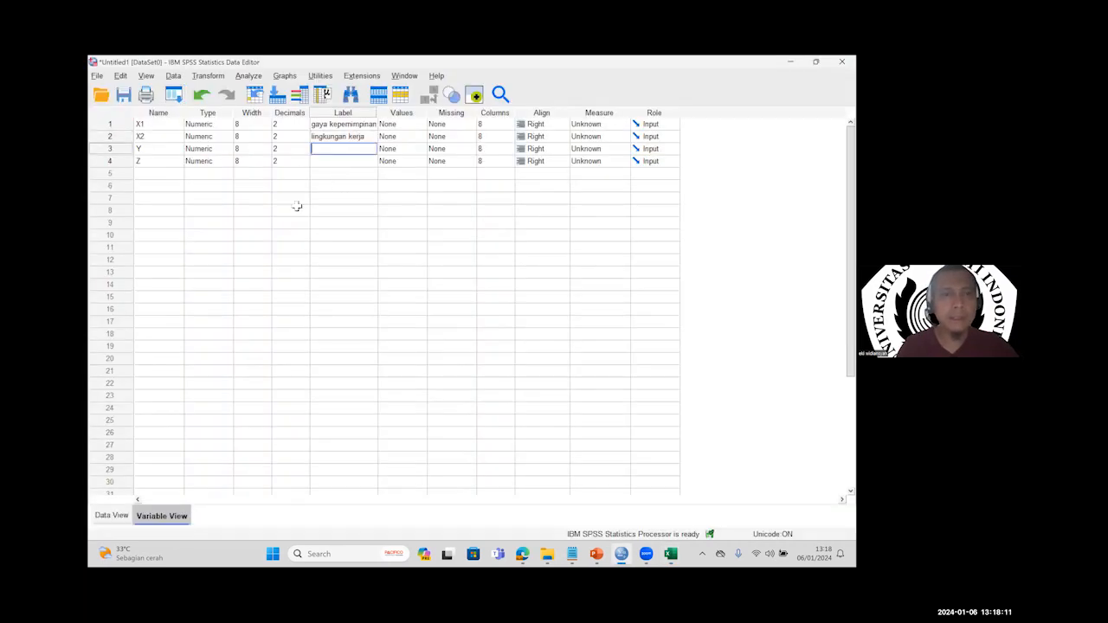
key("ctrl+v")
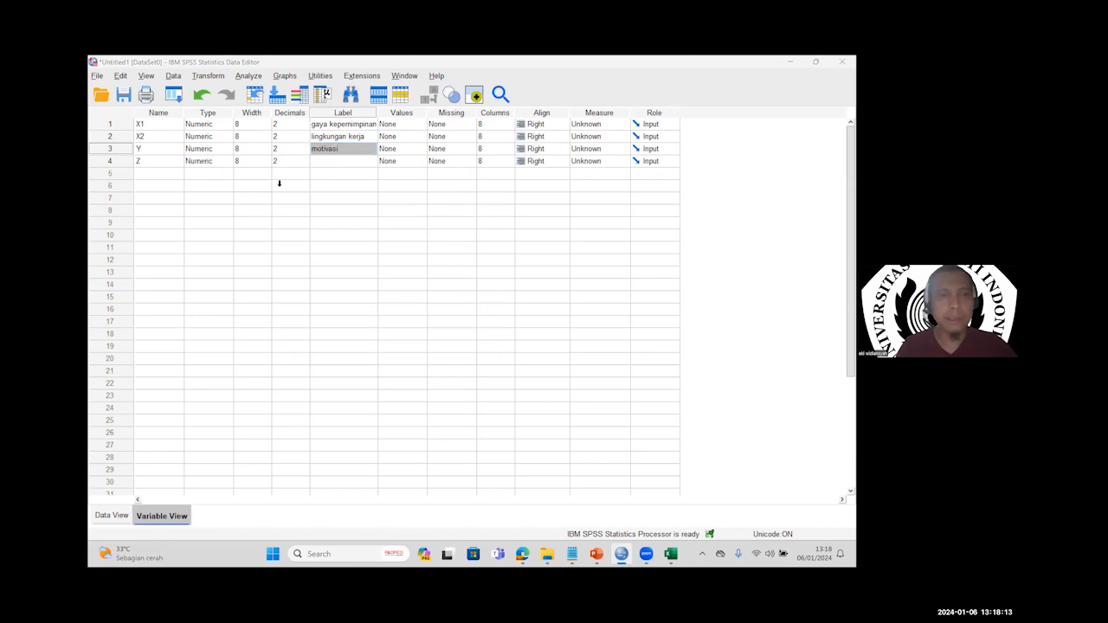
Step: Copy "kinerja perawat" from cell G4 in Excel and paste it as the label of Z in SPSS
key("alt+Tab")
left_click(326, 224)
triple_click(326, 165)
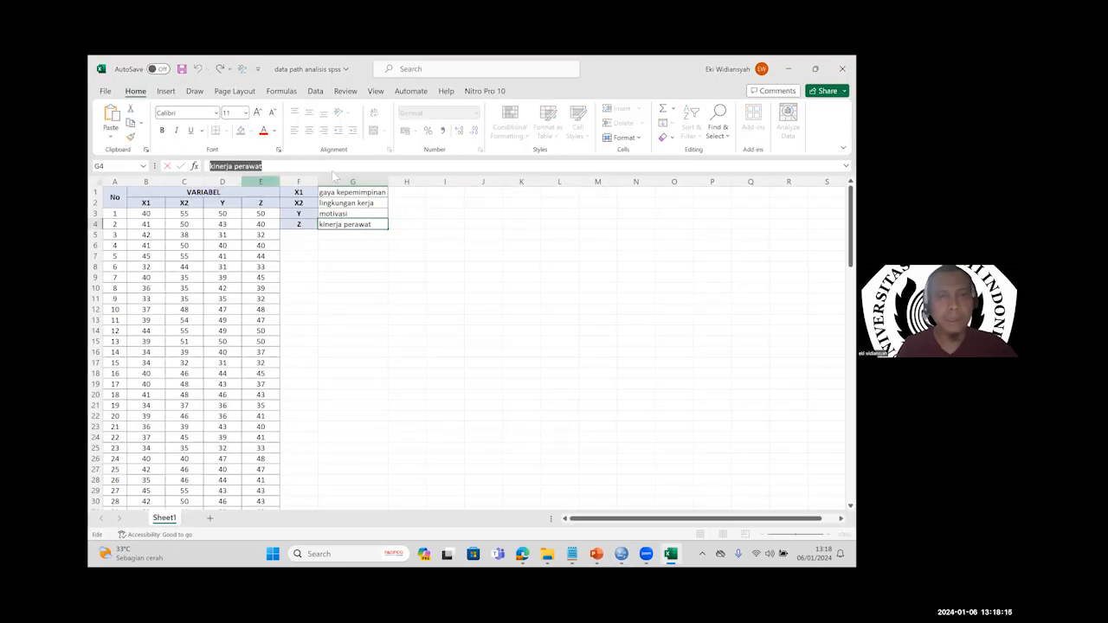
key("ctrl+c")
key("alt+Tab")
key("Down")
key("ctrl+v")
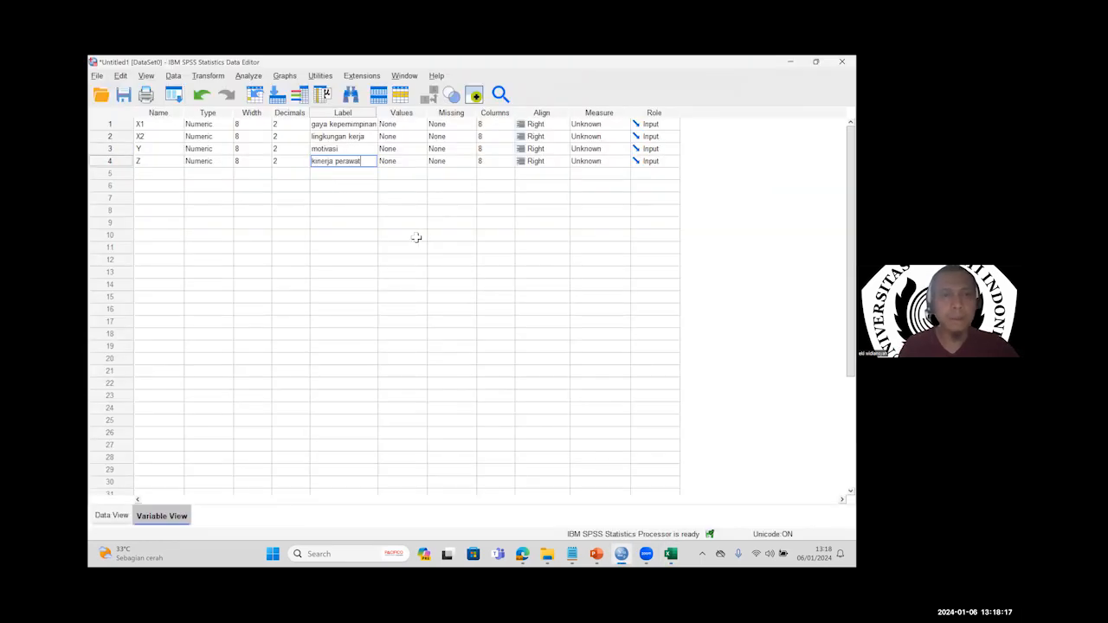
Step: Review the X1, X2, Y and Z data in the Excel workbook, comparing it with the SPSS data and variable definitions
key("alt+Tab")
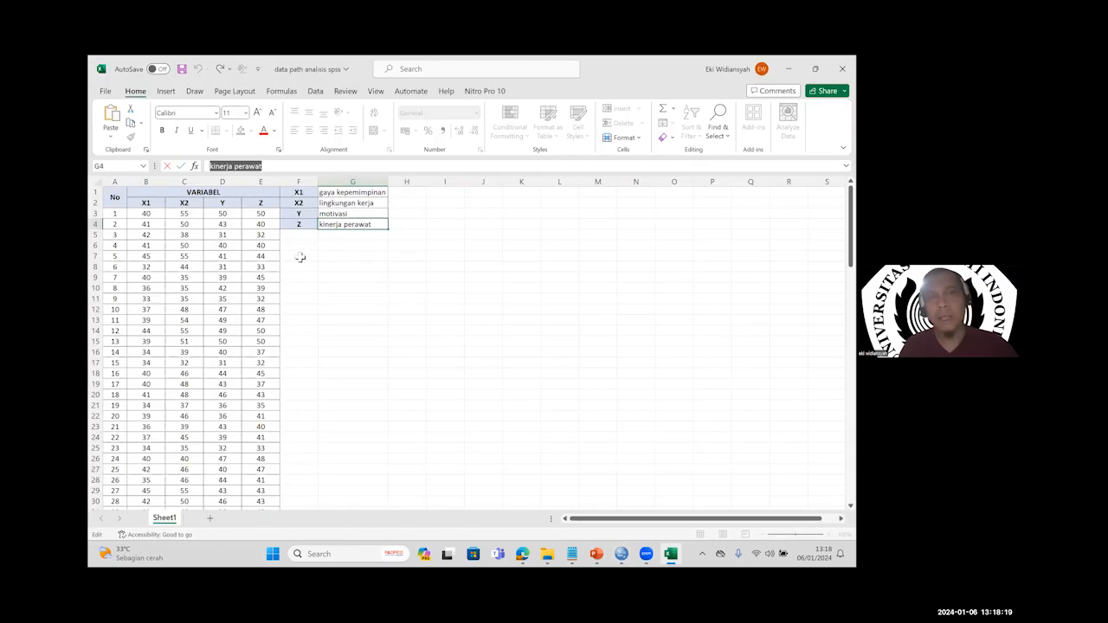
key("Return")
key("Right")
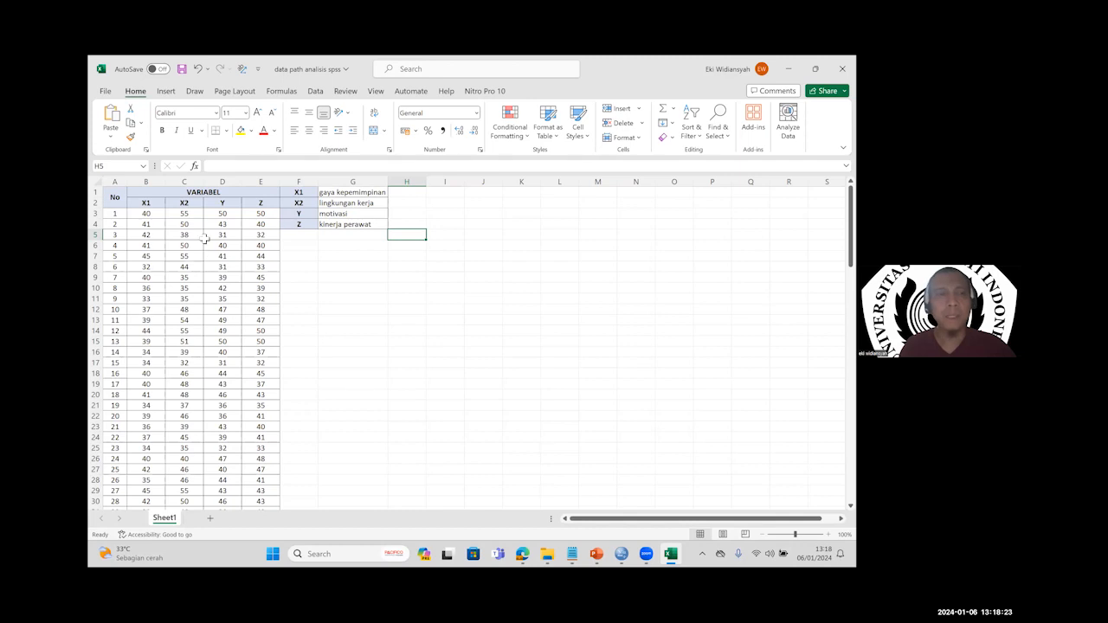
left_click_drag(156, 214, 298, 266)
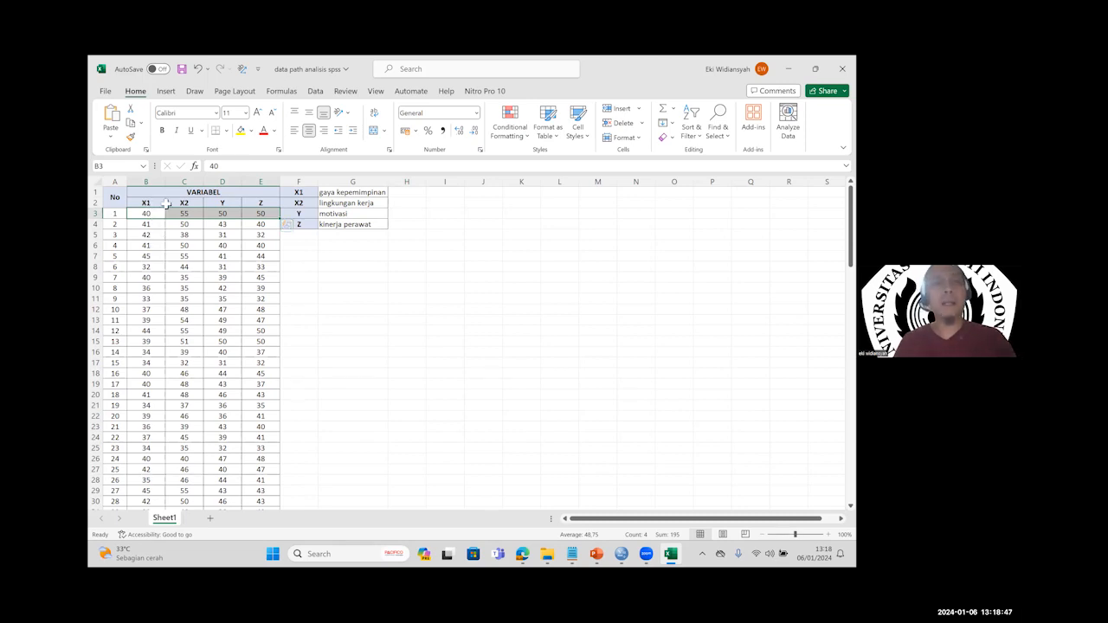
left_click(248, 205)
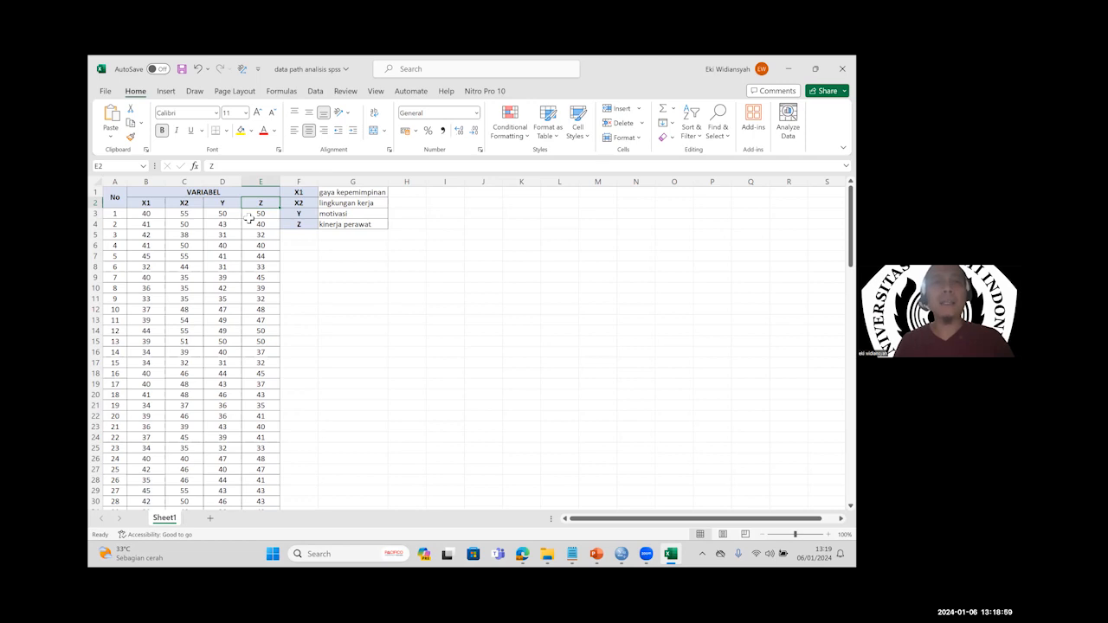
left_click(159, 217)
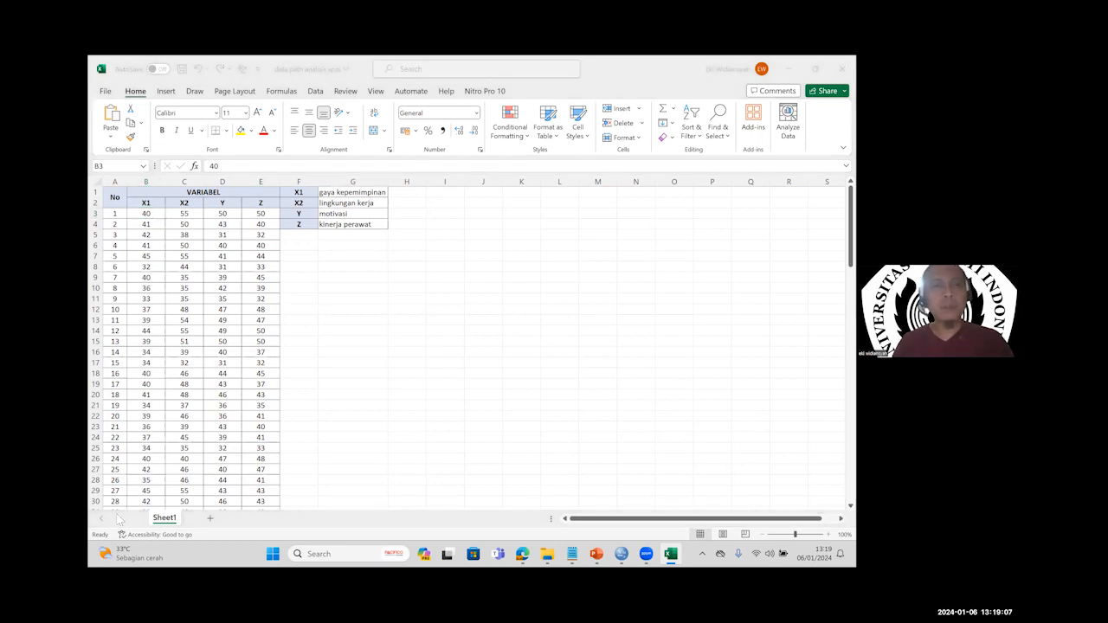
key("alt+Tab")
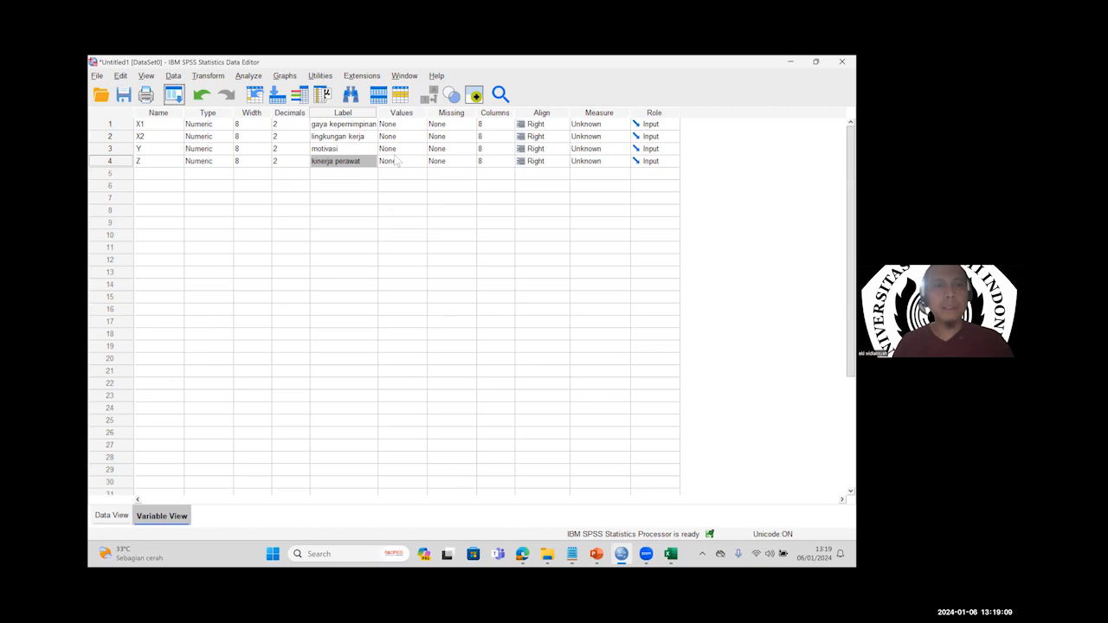
key("ctrl+t")
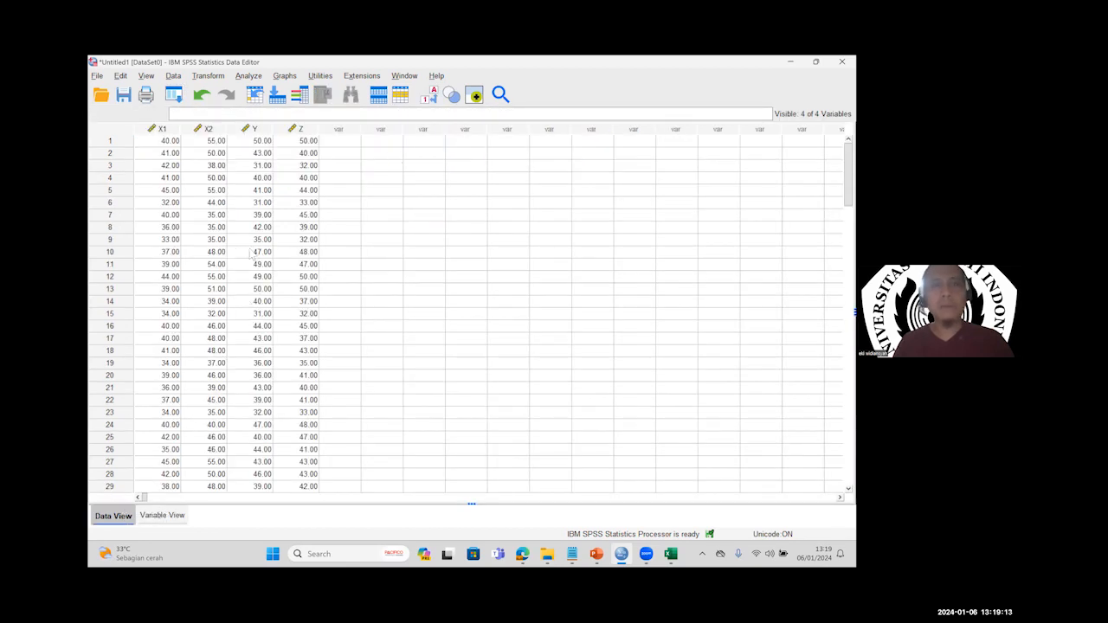
left_click(162, 516)
left_click(113, 516)
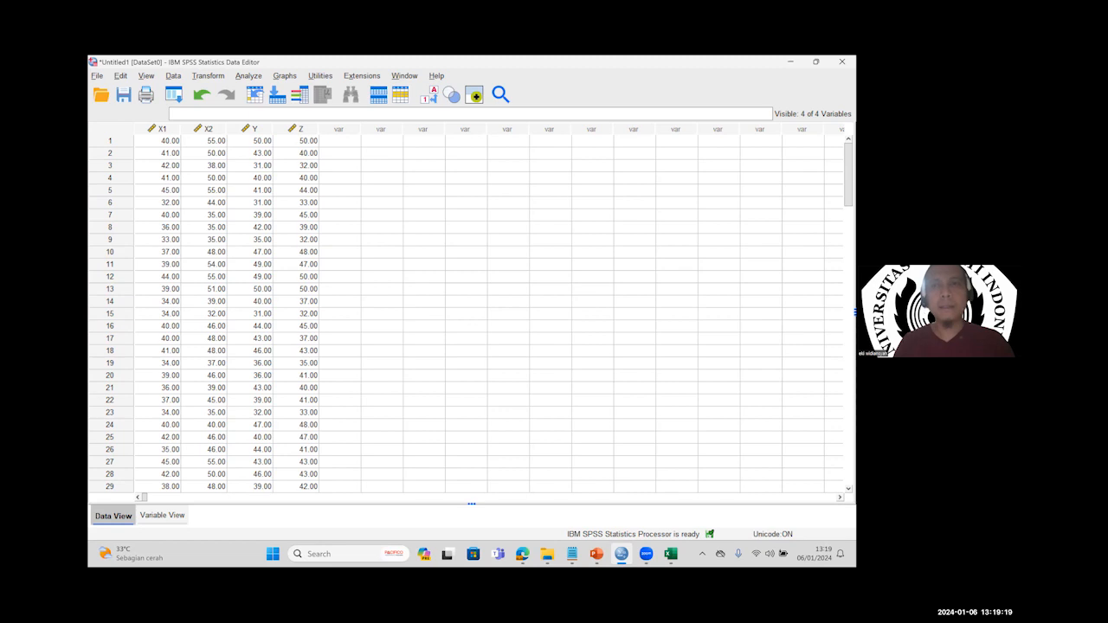
Step: Run a linear regression with motivasi [Y] as dependent and gaya kepemimpinan [X1] and lingkungan kerja [X2] as independents, using the Enter method
left_click(249, 78)
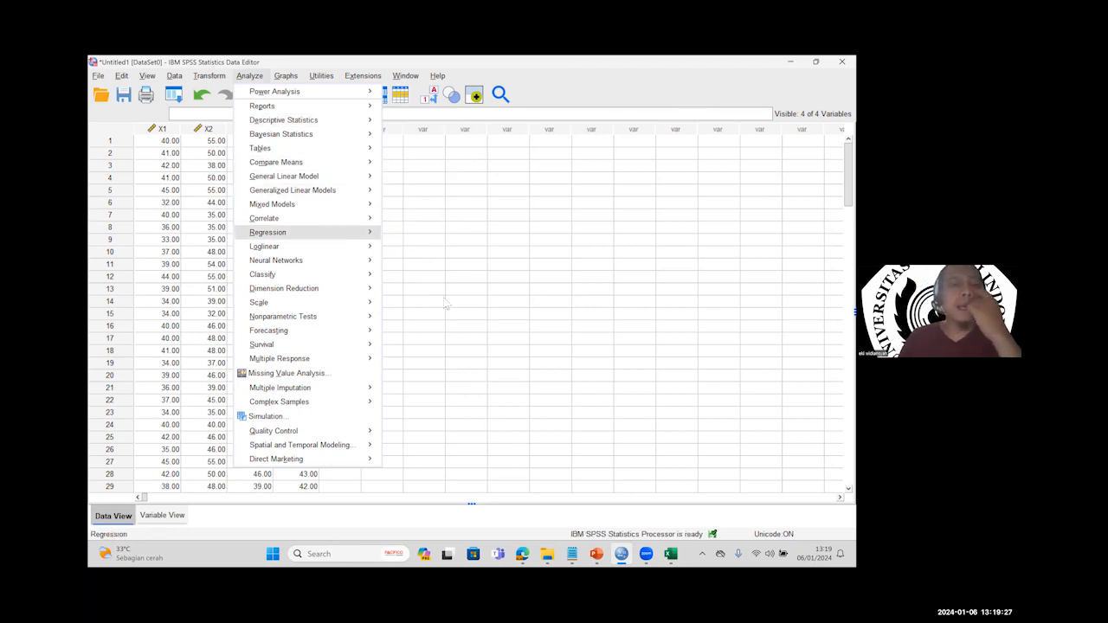
mouse_move(285, 232)
left_click(409, 250)
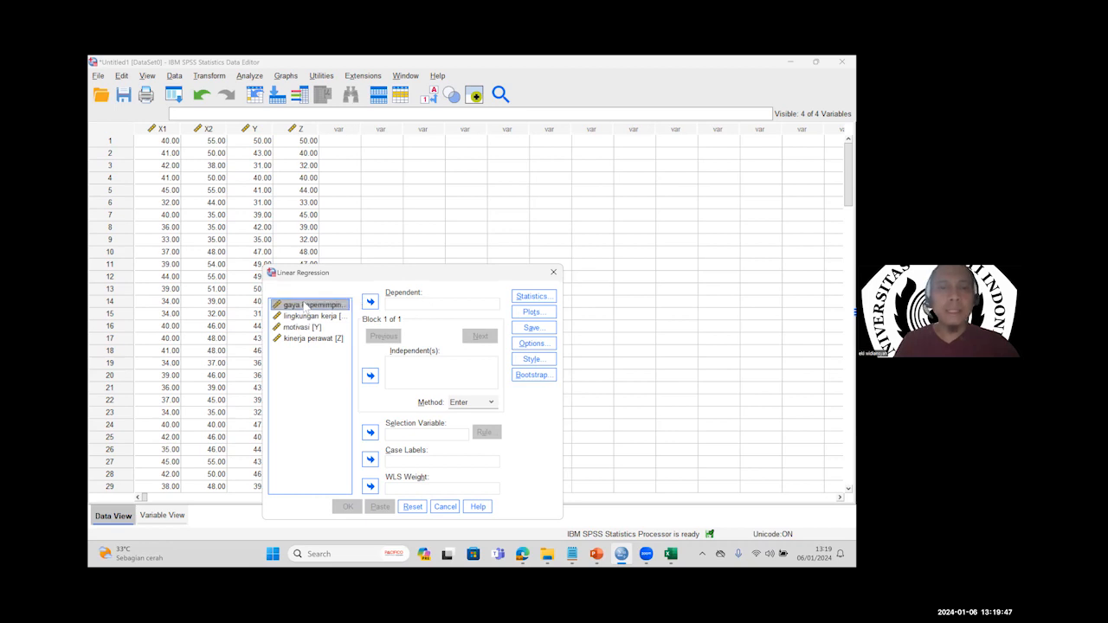
double_click(303, 328)
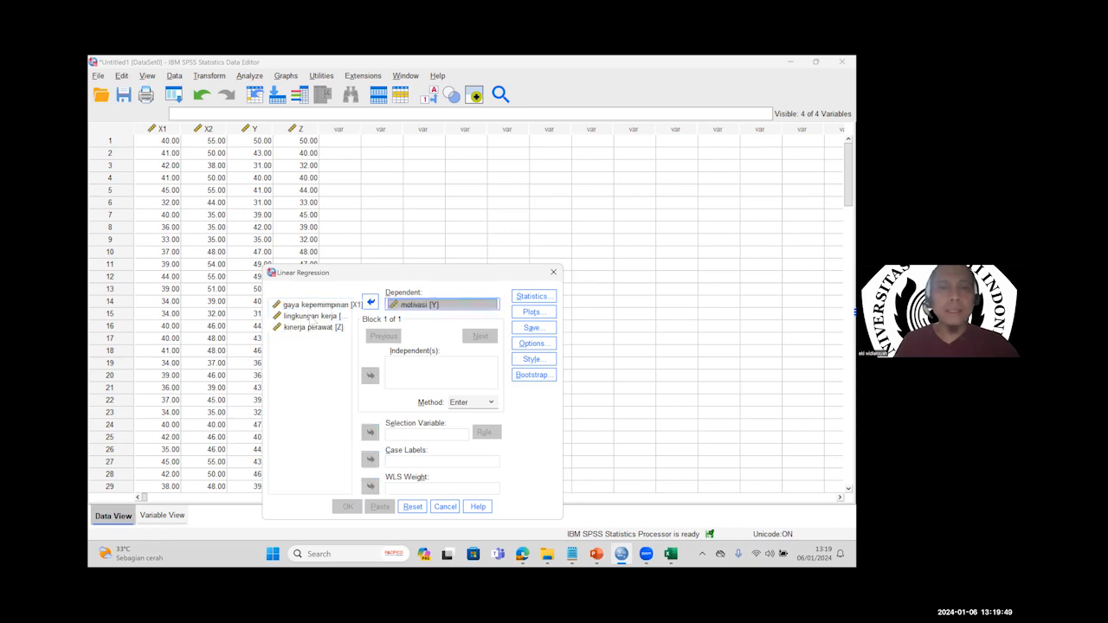
left_click(312, 307)
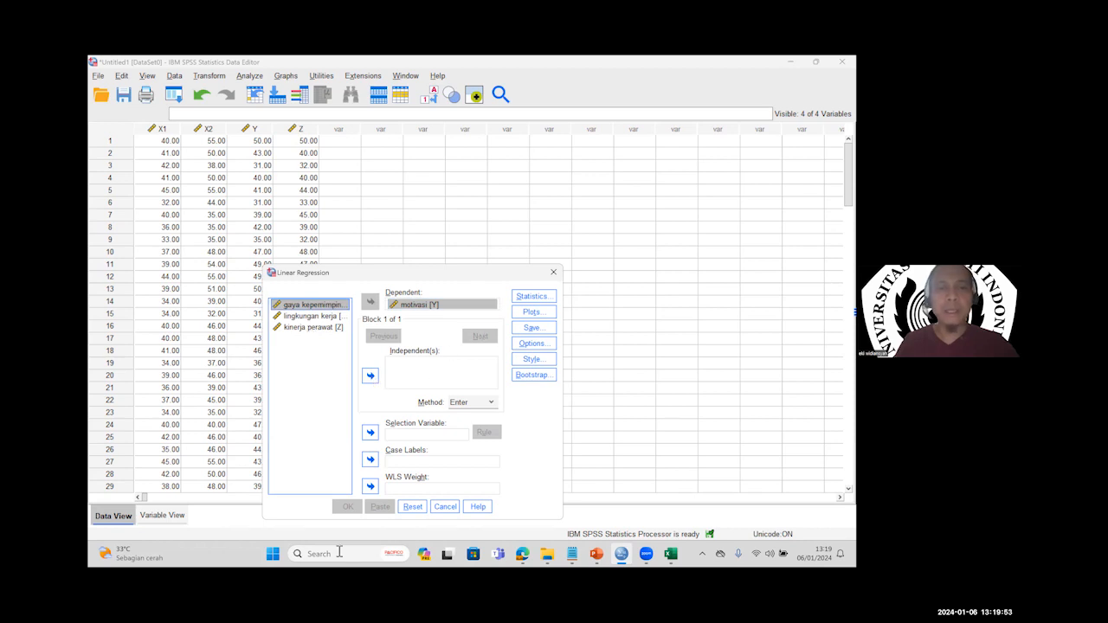
key("shift+Down")
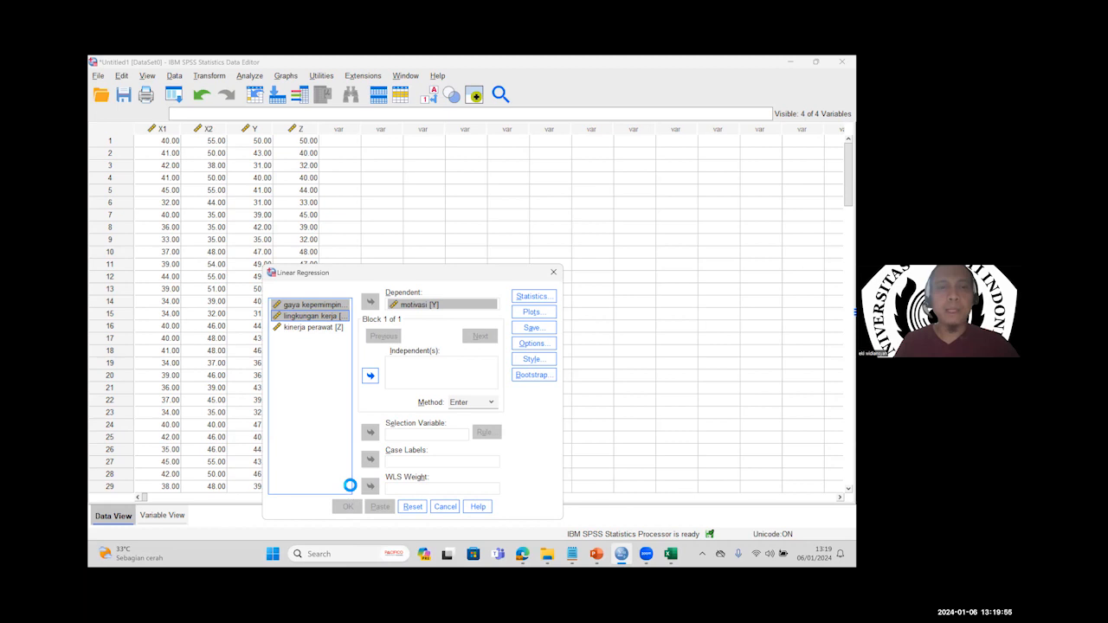
left_click(369, 376)
left_click(346, 506)
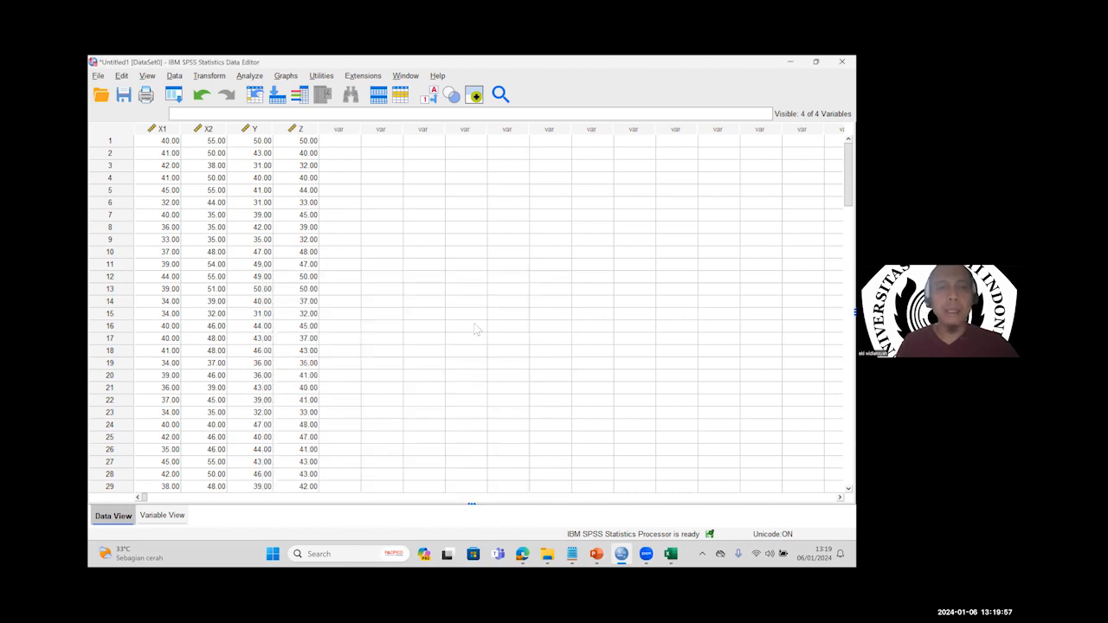
Step: Examine the regression output tables for the motivasi model, from Variables Entered/Removed to Coefficients
scroll(471, 327, "down", 2)
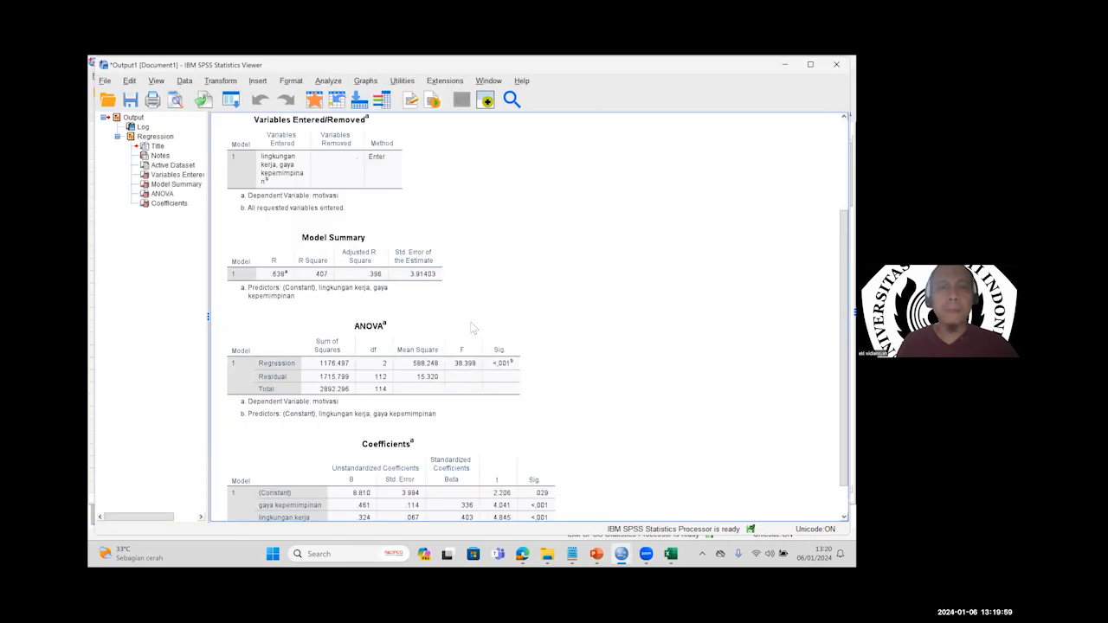
left_click(472, 329)
scroll(472, 327, "up", 3)
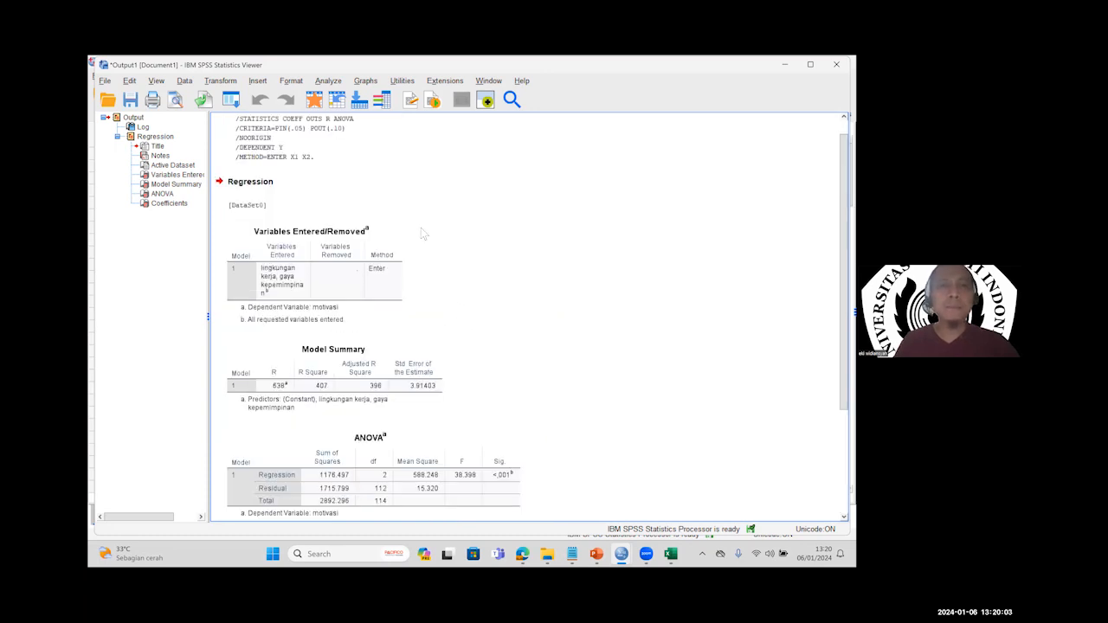
scroll(391, 162, "down", 1)
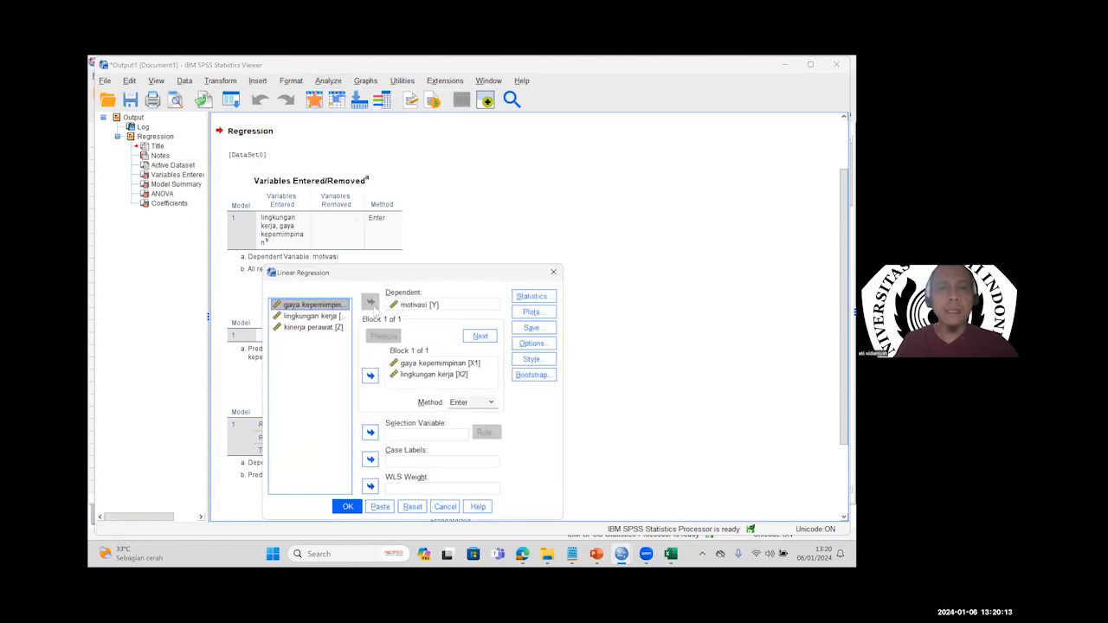
Step: Run a second linear regression with kinerja perawat [Z] as dependent and motivasi [Y] added to the X1 and X2 independents
left_click(415, 304)
left_click(371, 301)
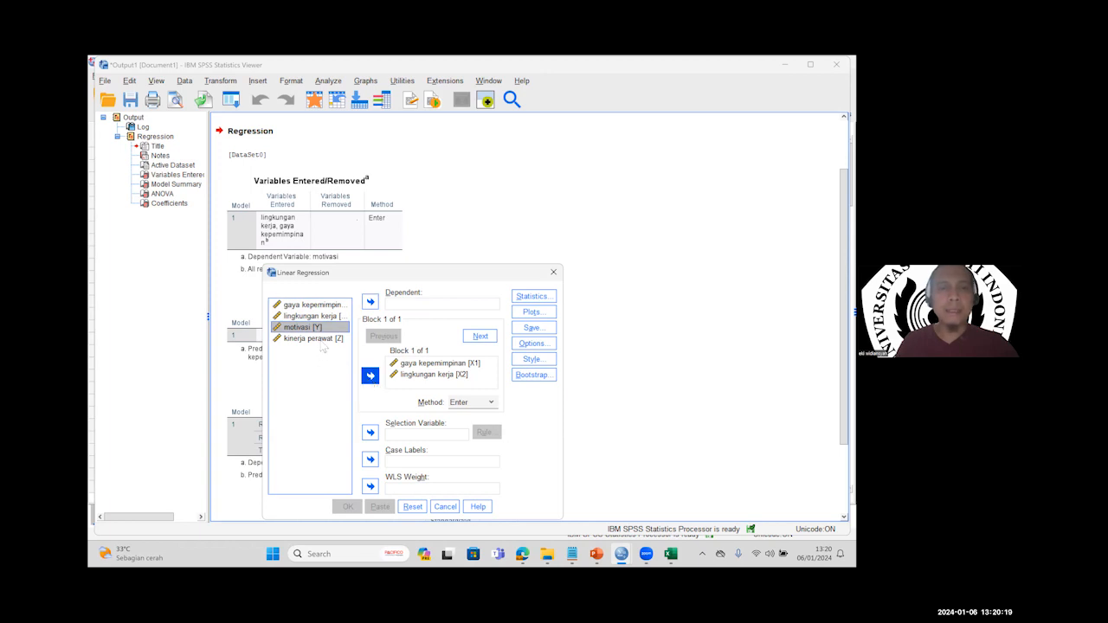
left_click(371, 376)
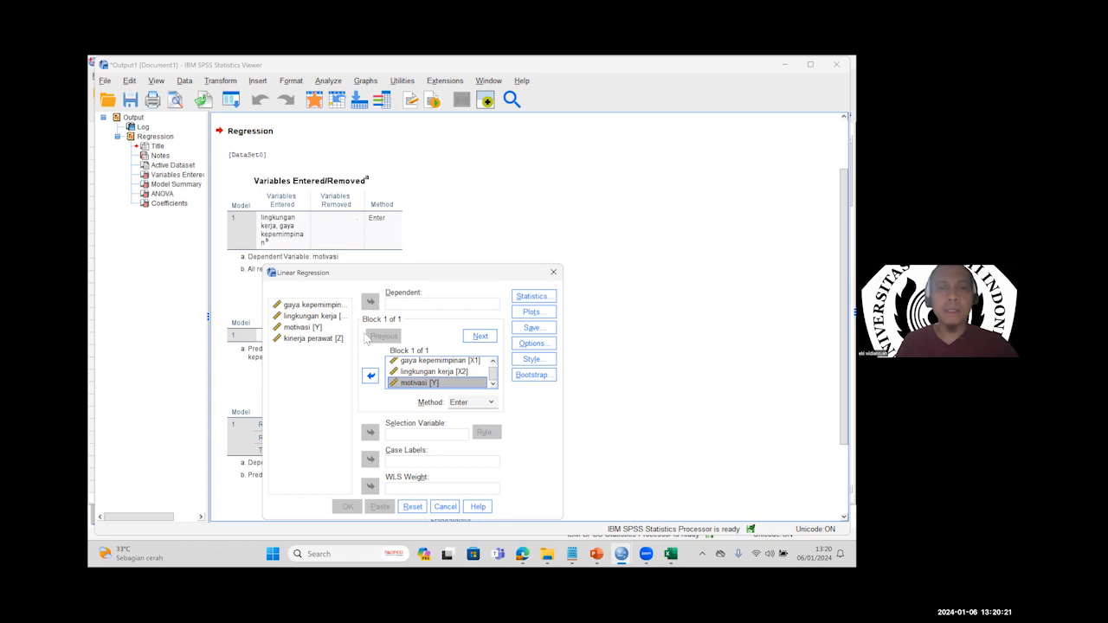
left_click(313, 339)
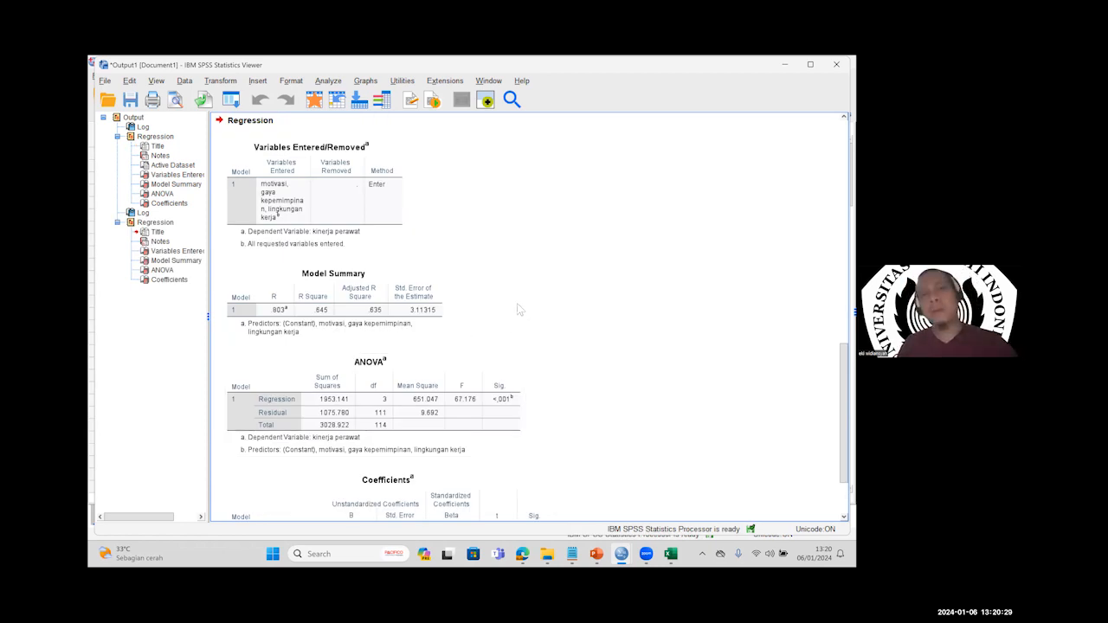
scroll(515, 302, "up", 1)
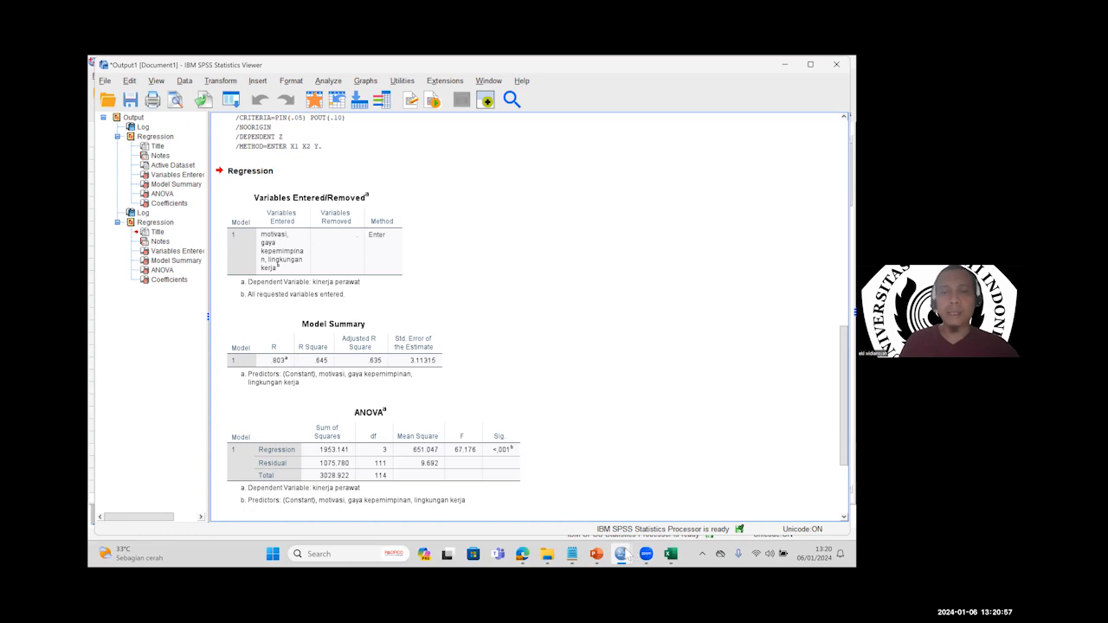
Step: Switch to the ANALISIS JALUR SPSS presentation in PowerPoint and show slide 2, REGRESI MODEL 1
mouse_move(597, 555)
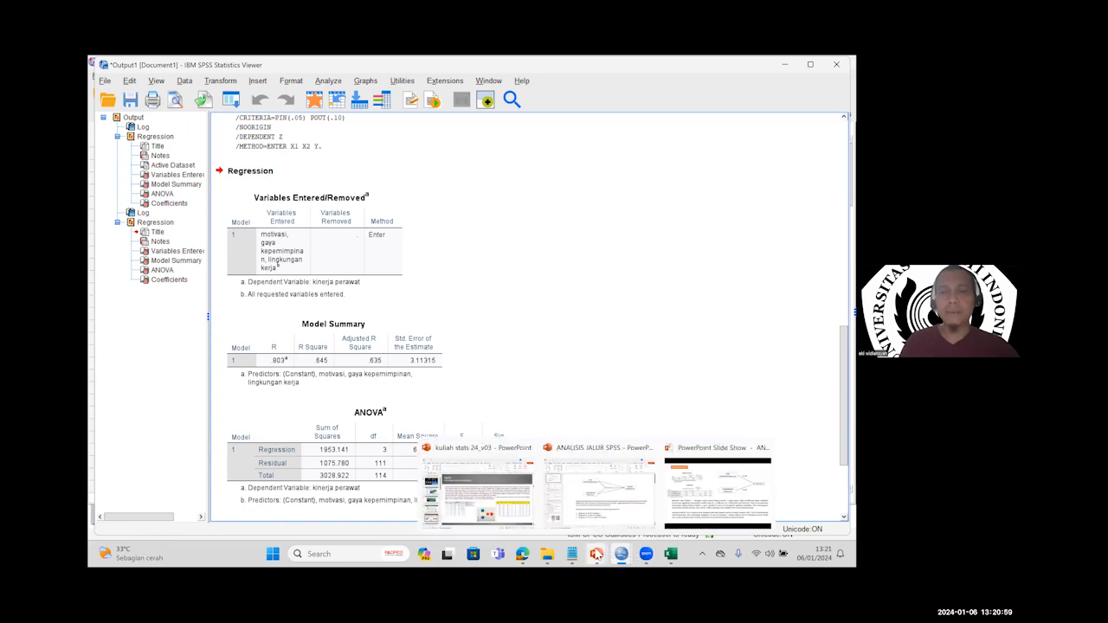
left_click(599, 492)
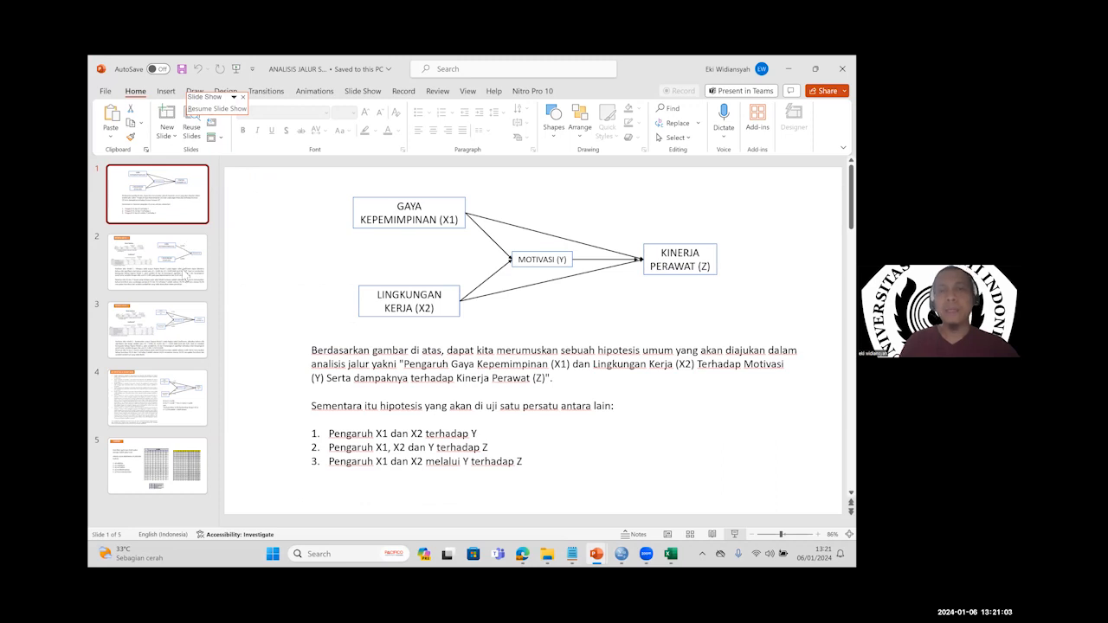
left_click(186, 277)
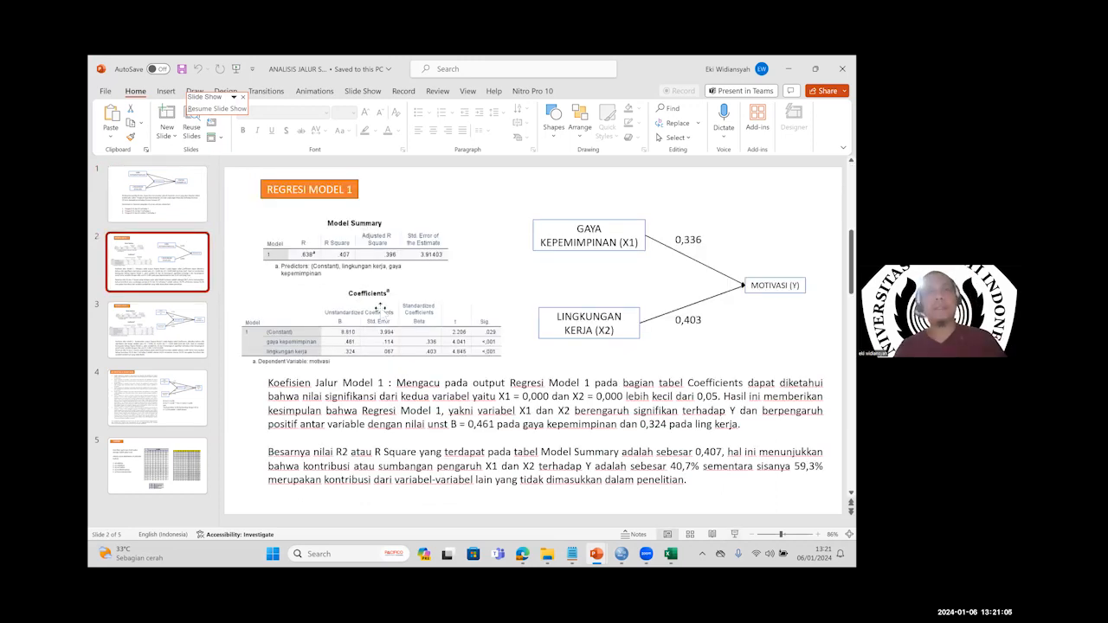
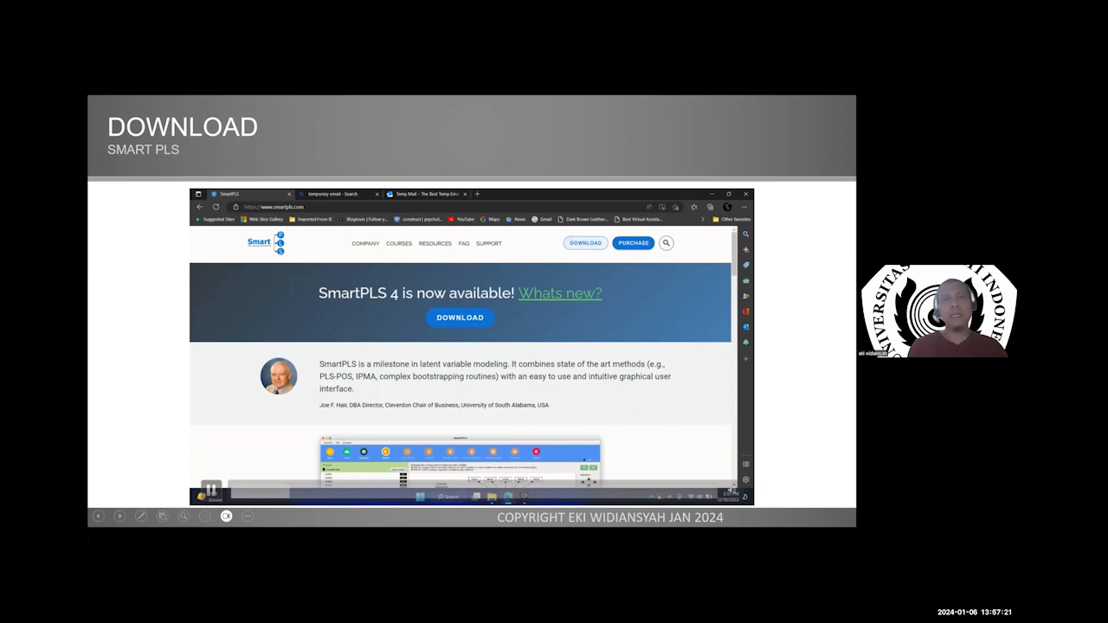
left_click(585, 243)
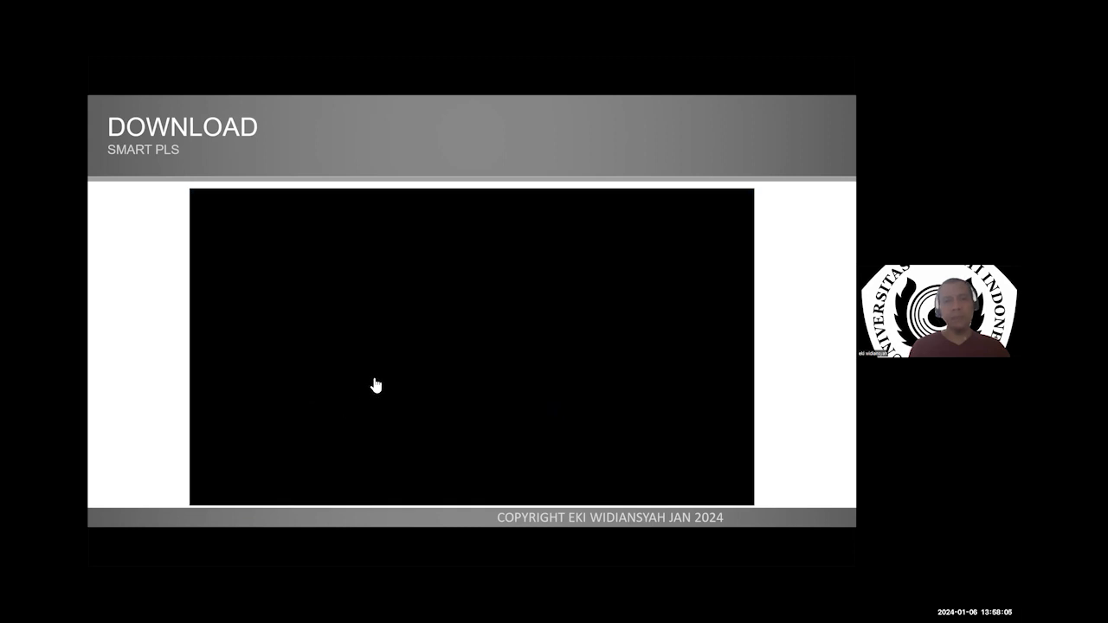
mouse_move(376, 381)
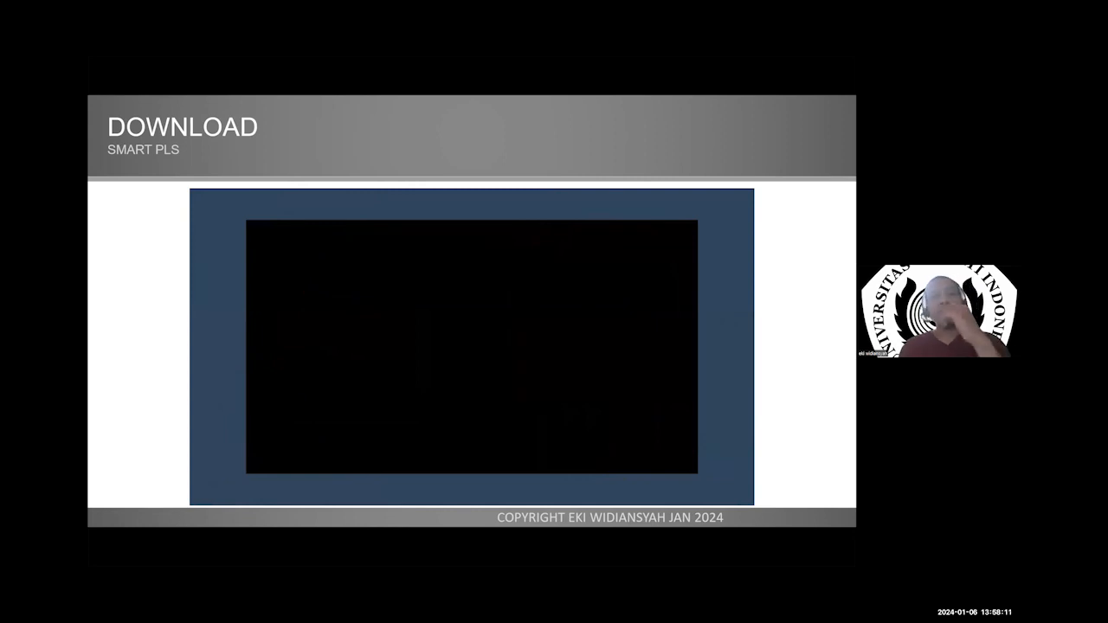
mouse_move(448, 363)
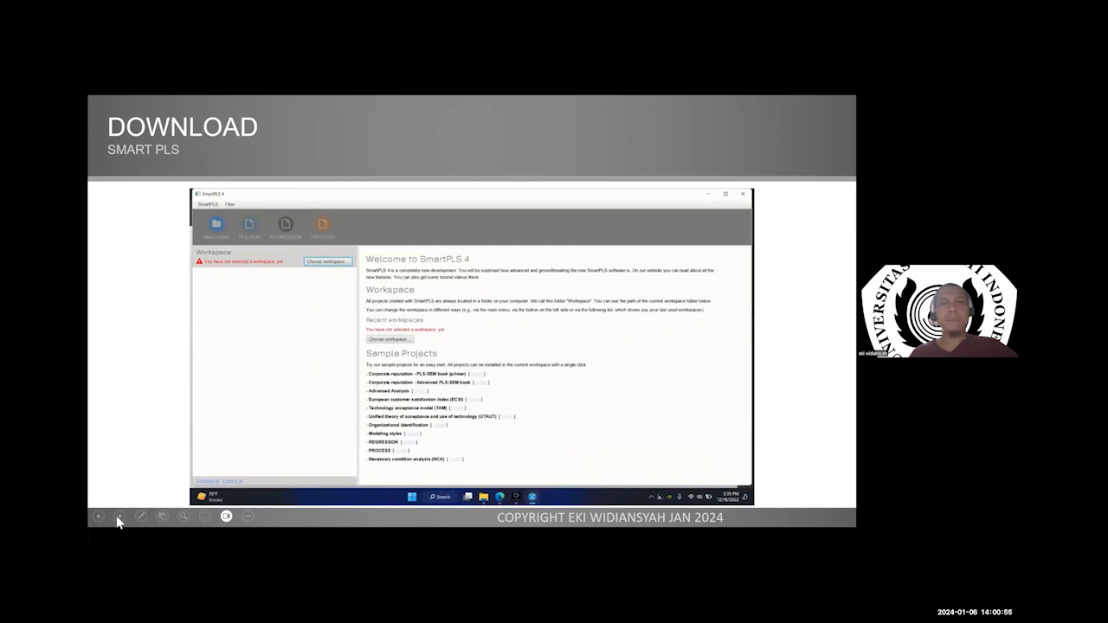
left_click(160, 248)
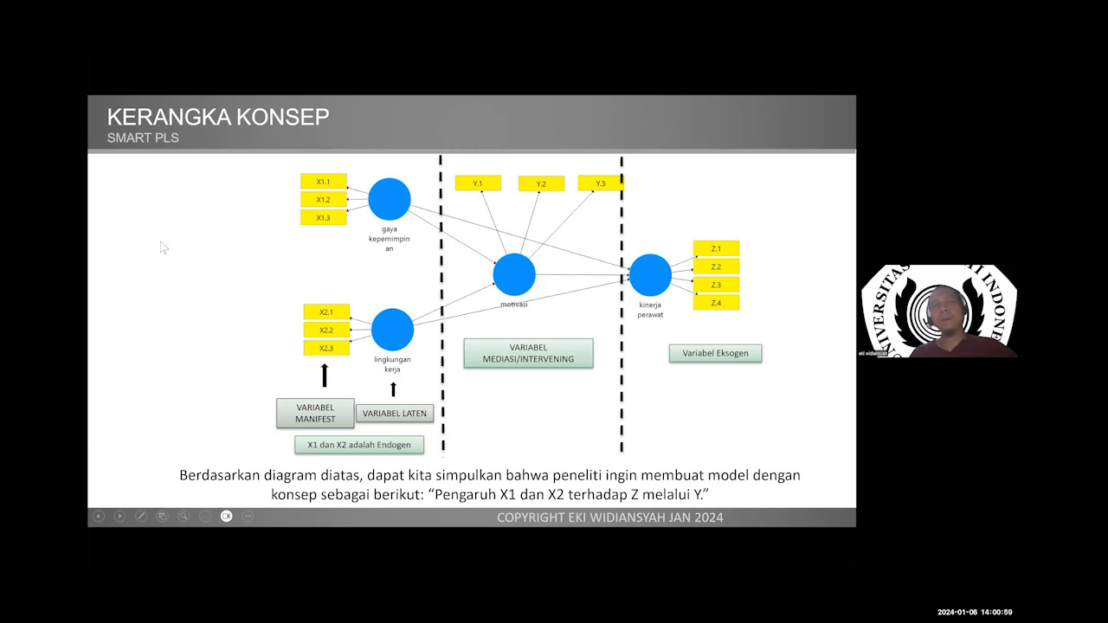
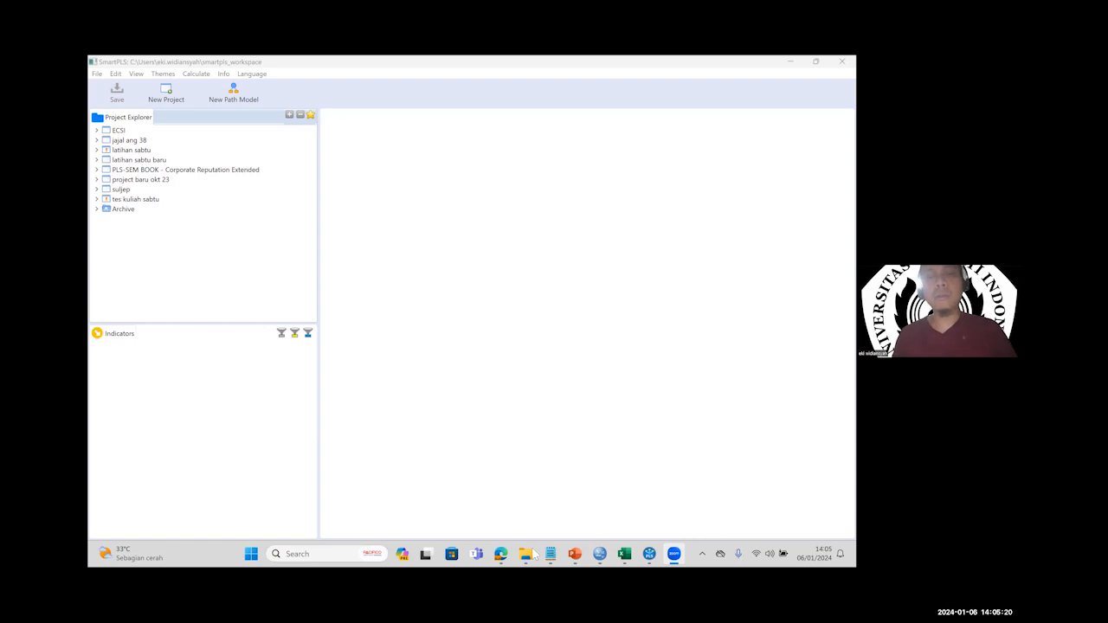
Step: Open the "latihan 38 smart pls" workbook from the "kuliah angkatan 38" folder in Excel and go to cell A1
mouse_move(531, 555)
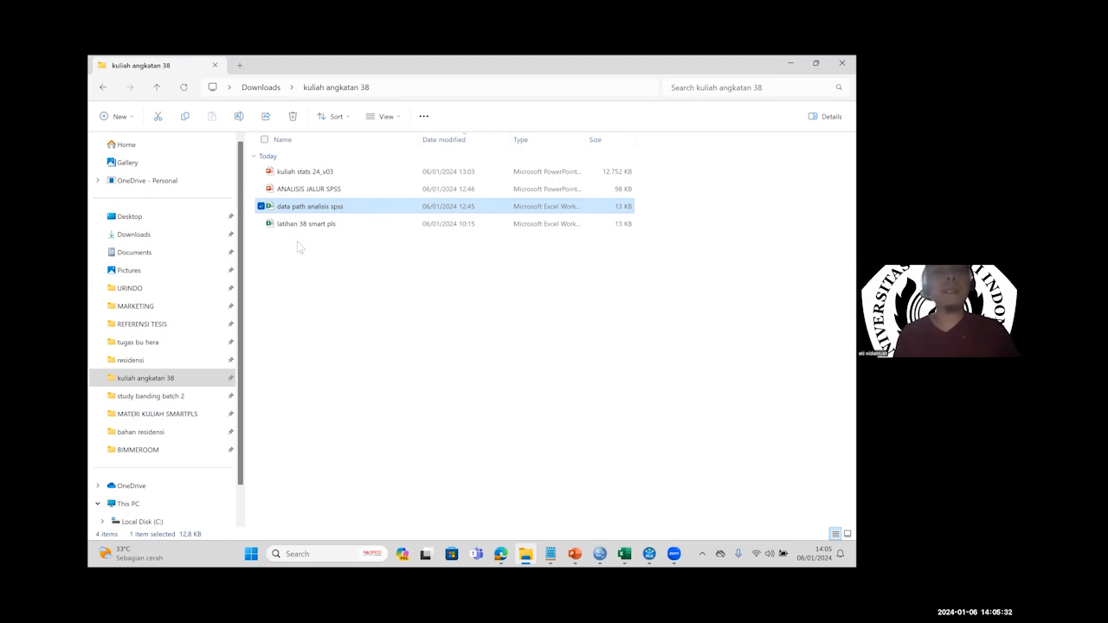
left_click(310, 227)
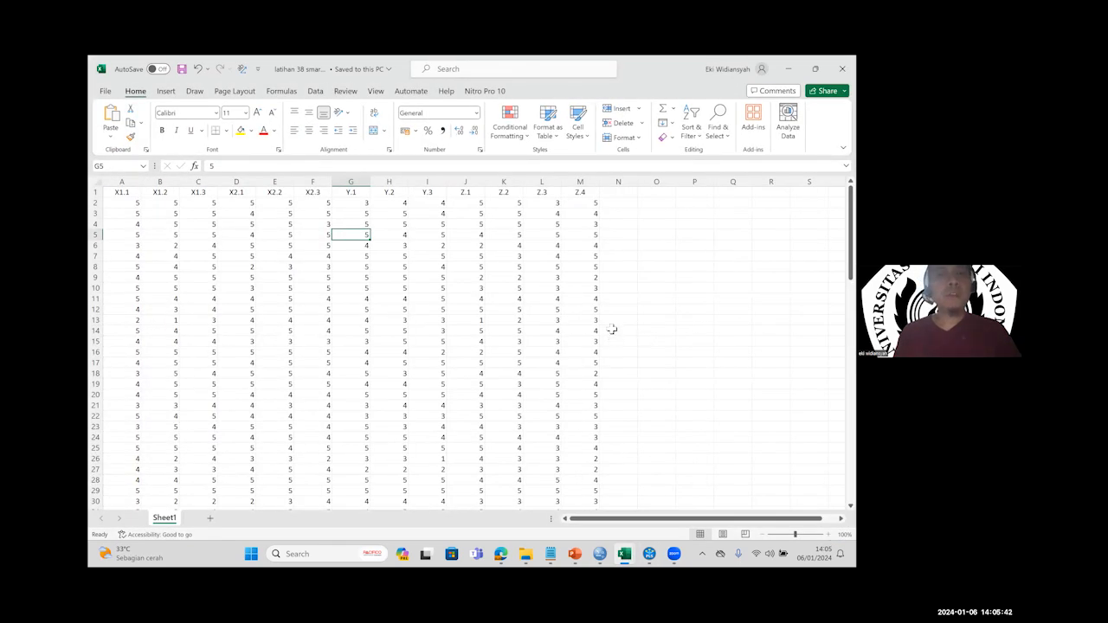
left_click(452, 276)
key("ctrl+Home")
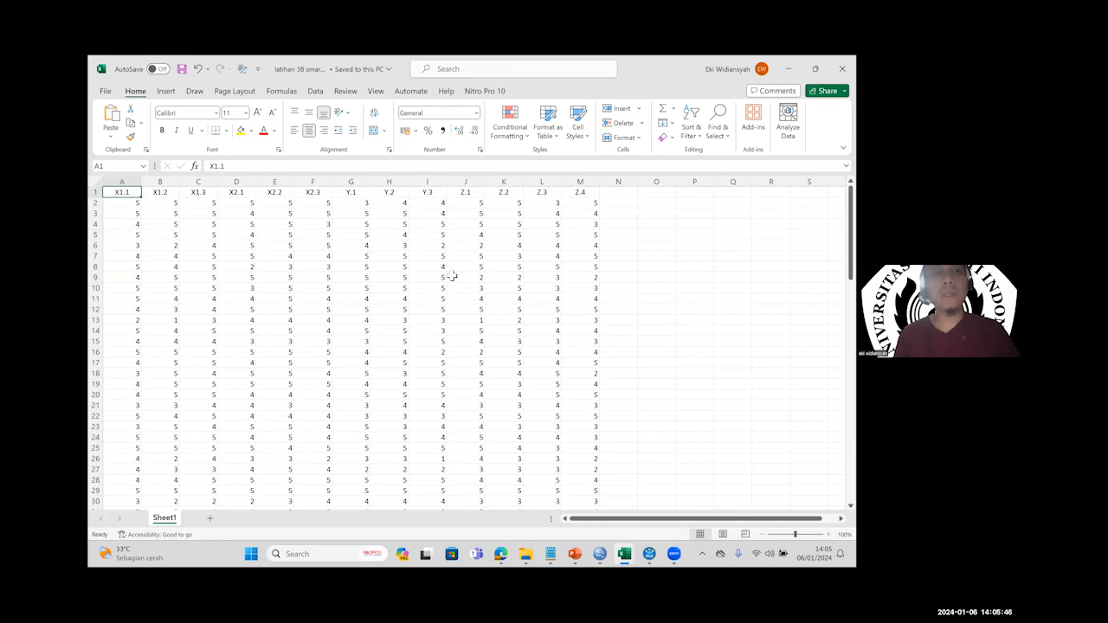
Step: Examine the X1 and X2 indicator headings in row 1, from X1.1 to X2.3
key("Right")
key("Right")
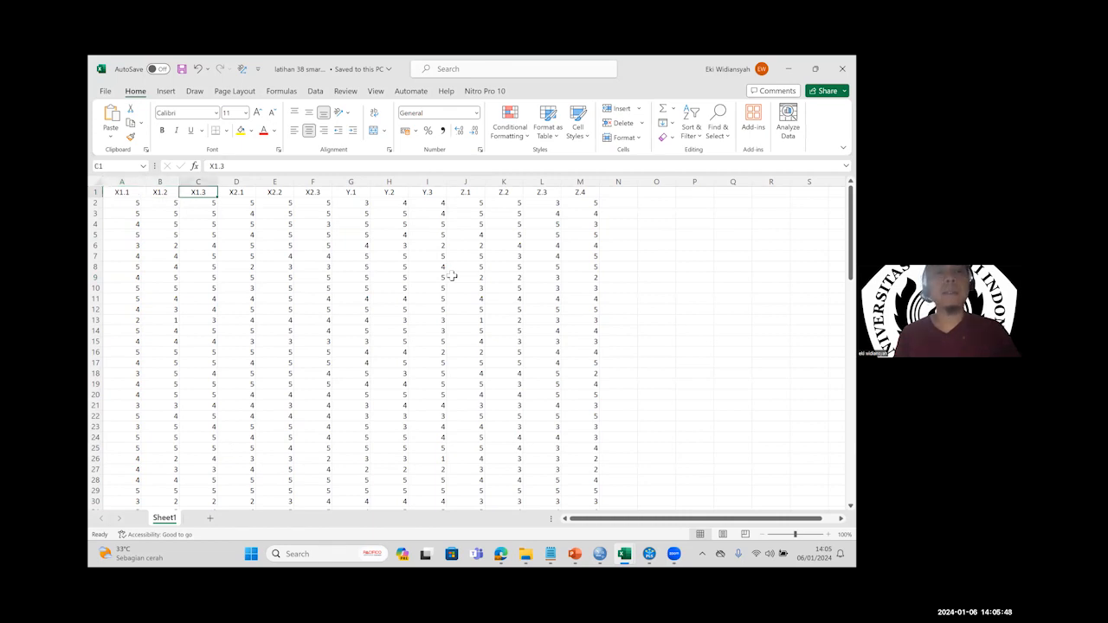
key("Left")
key("Left")
key("Right")
key("Right")
key("Right")
key("Left")
key("Left")
key("Left")
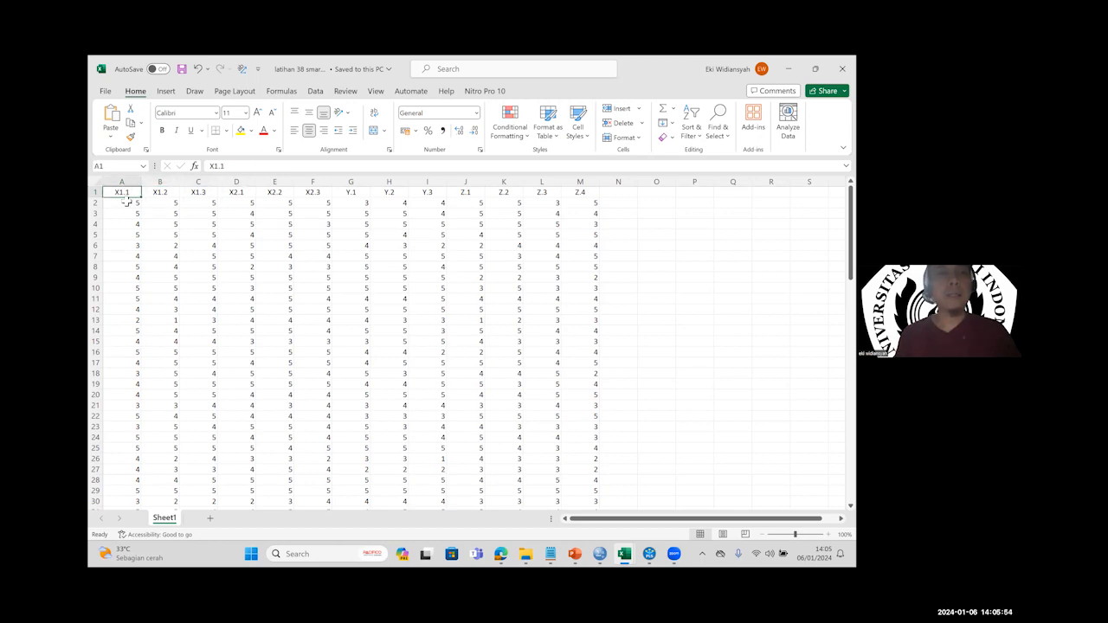
key("Right")
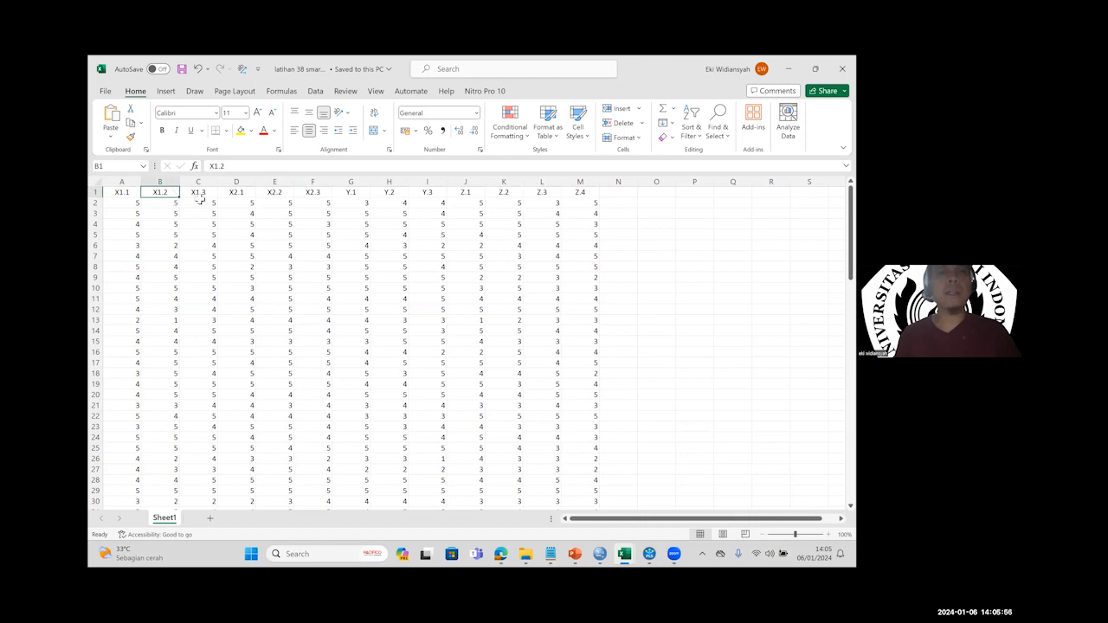
key("Right")
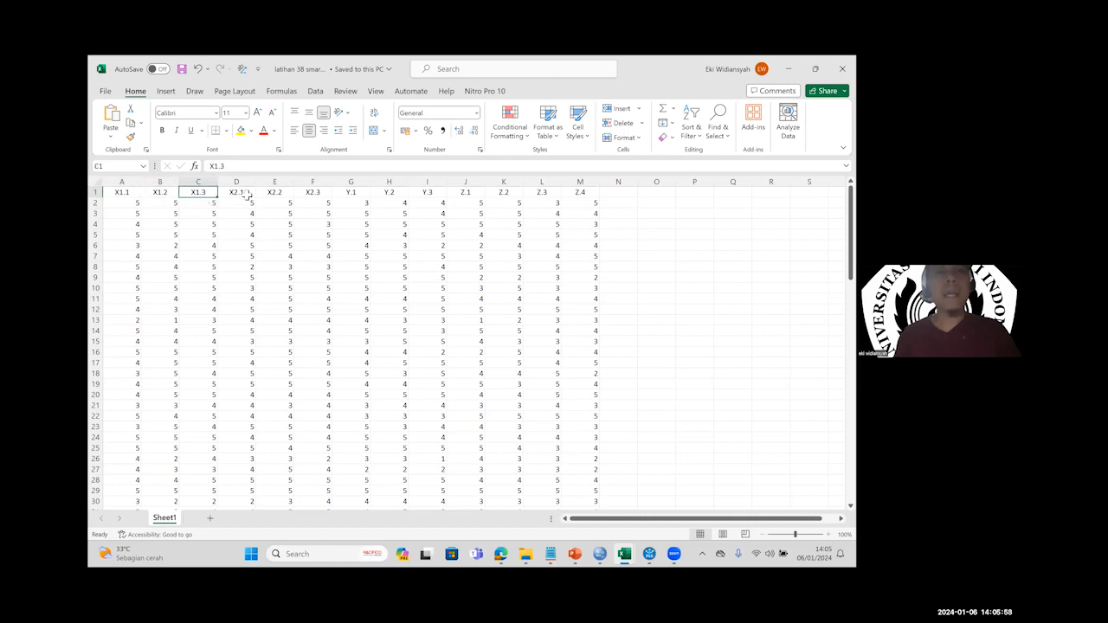
key("Right")
key("Right")
key("Right")
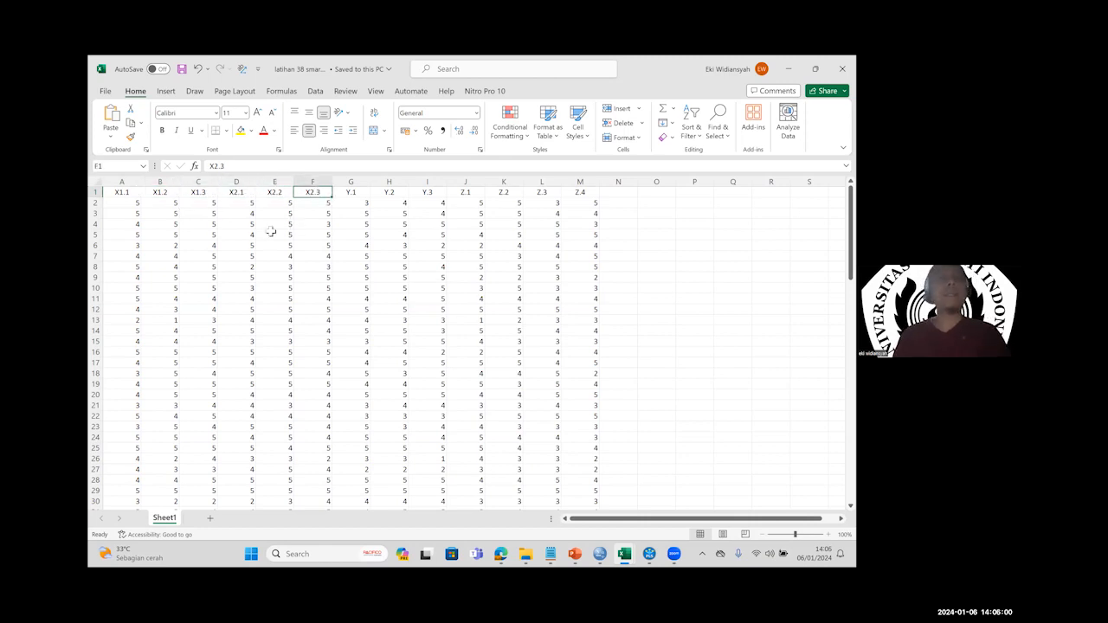
Step: Go back to the start of row 1 and review all indicator headings from X1.1 through Z.4
key("Home")
key("Right")
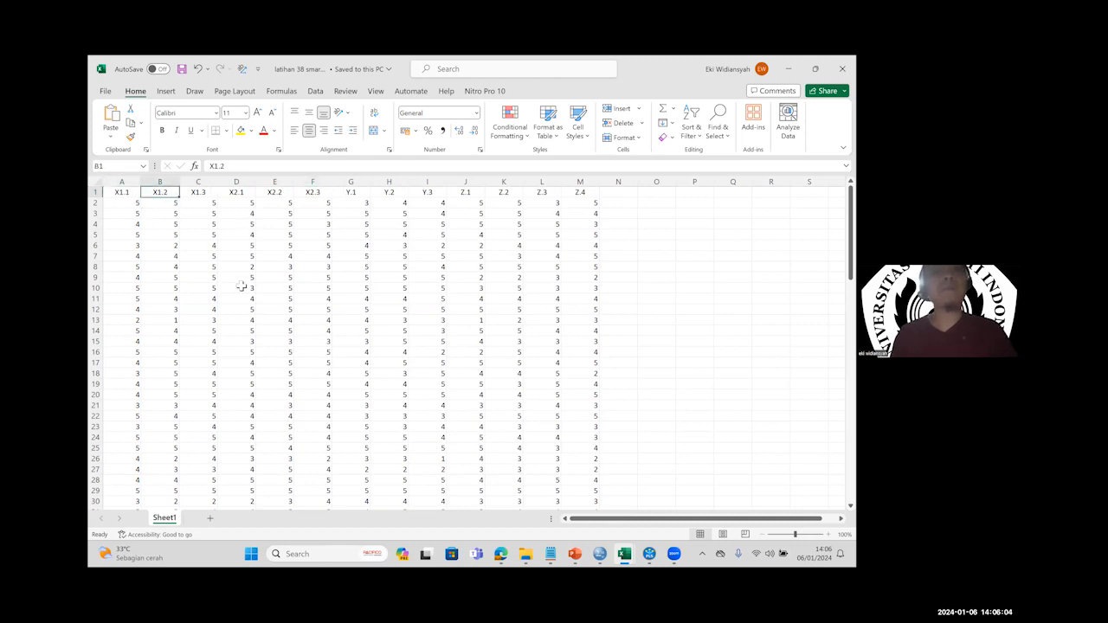
key("Right")
key("Right")
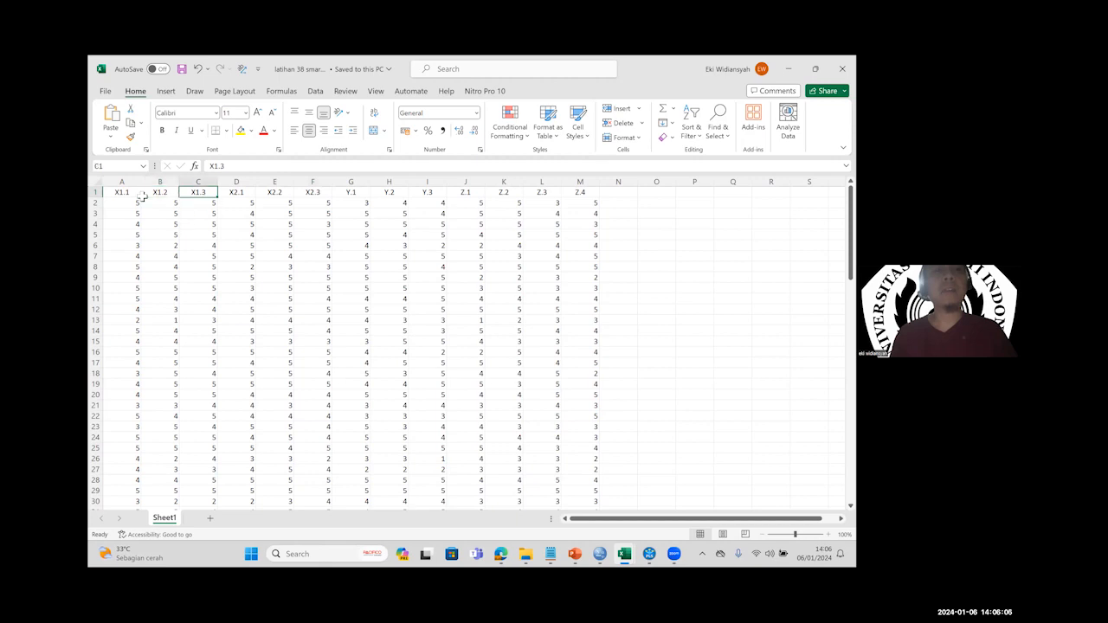
key("Home")
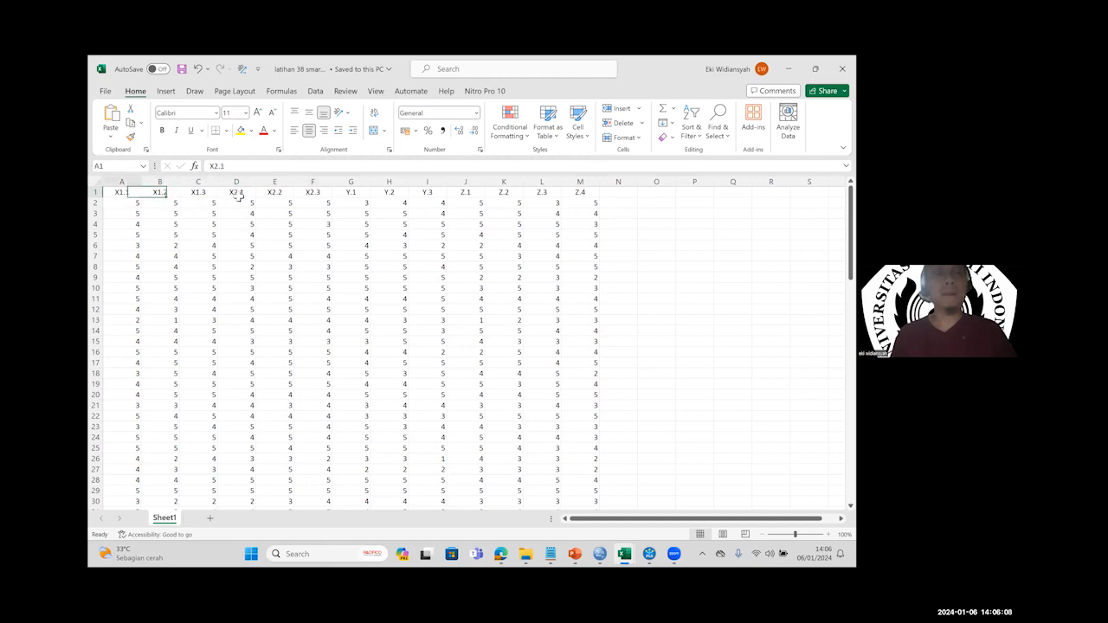
key("Right")
key("Right")
key("Right")
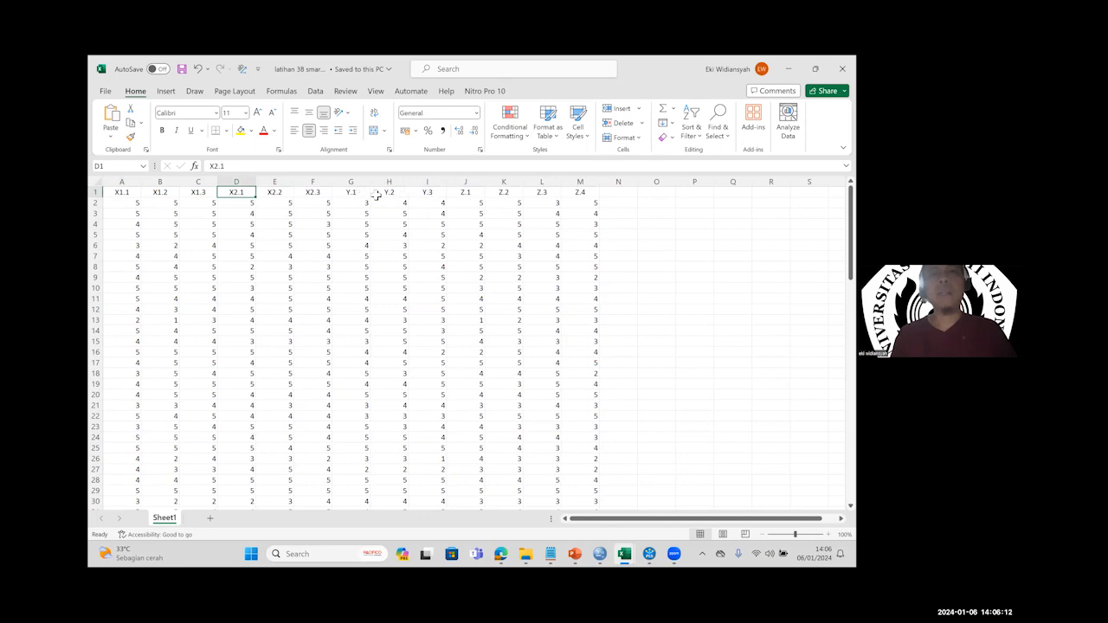
key("Right")
key("Right")
key("Right")
key("Right")
key("Right")
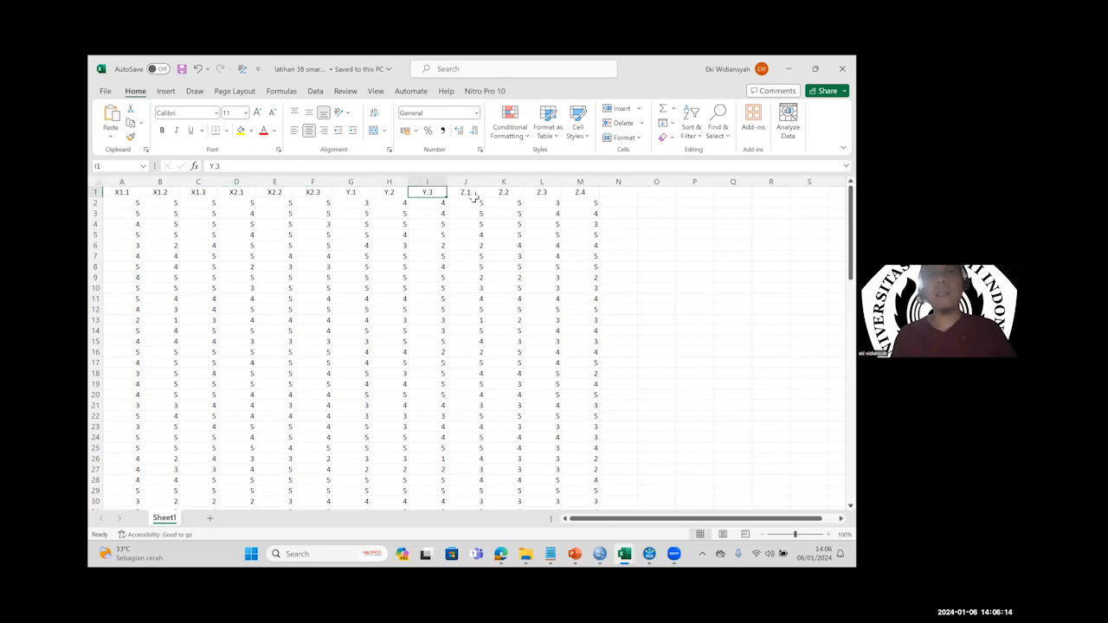
key("Right")
key("Right")
key("Right")
key("Right")
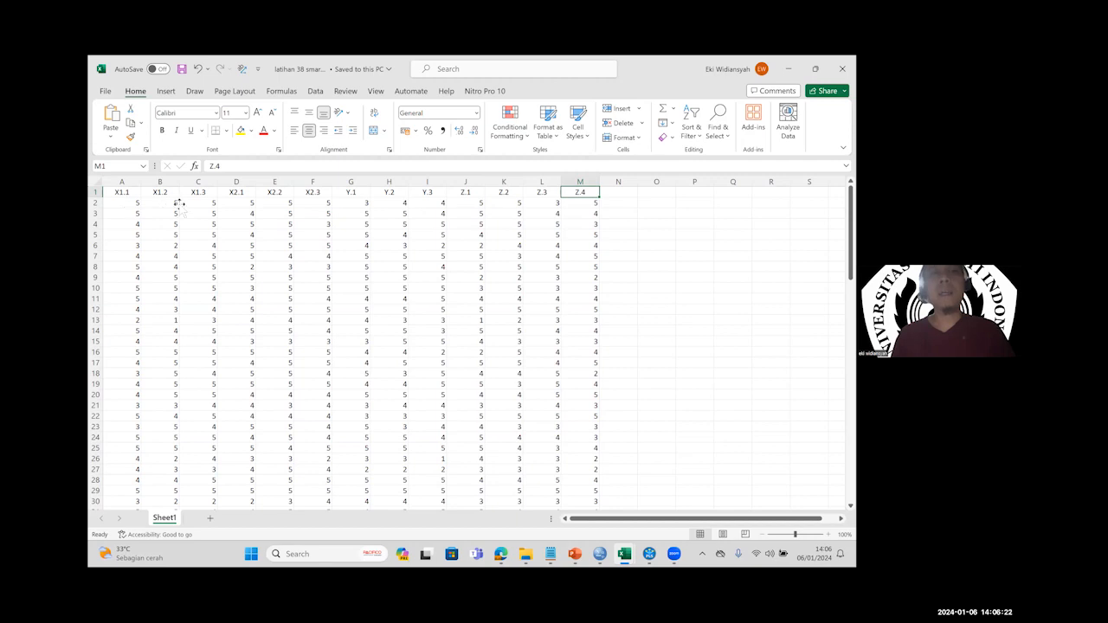
Step: Examine the individual respondents' scores in rows 2 and 3, highlighting the X1.1 to X1.3 cells of each row
key("ctrl+Home")
key("Right")
key("Right")
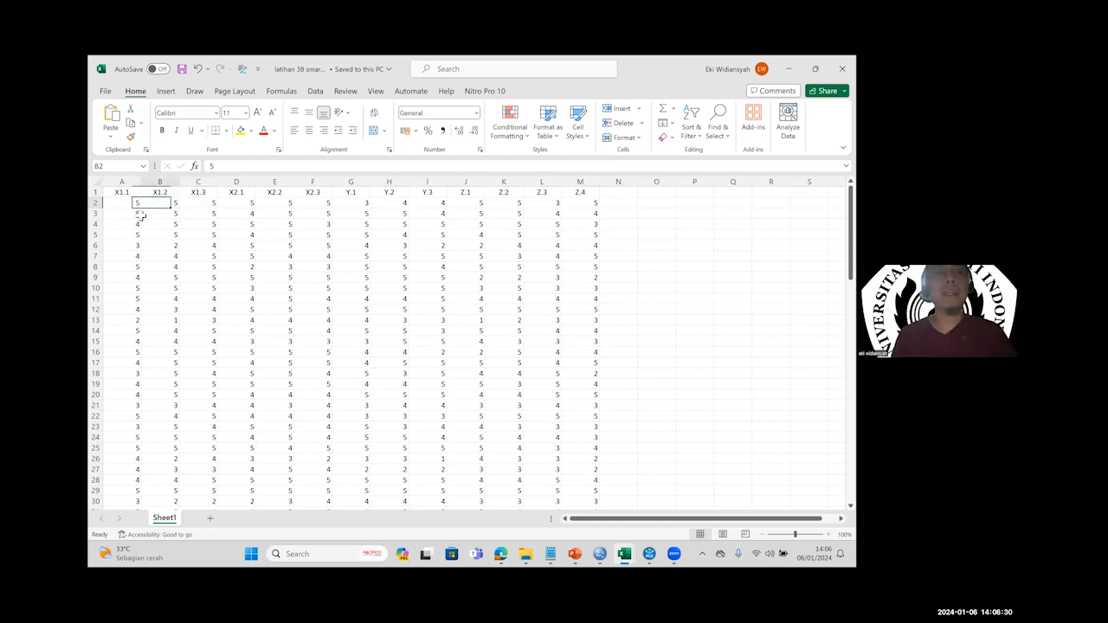
left_click(193, 217)
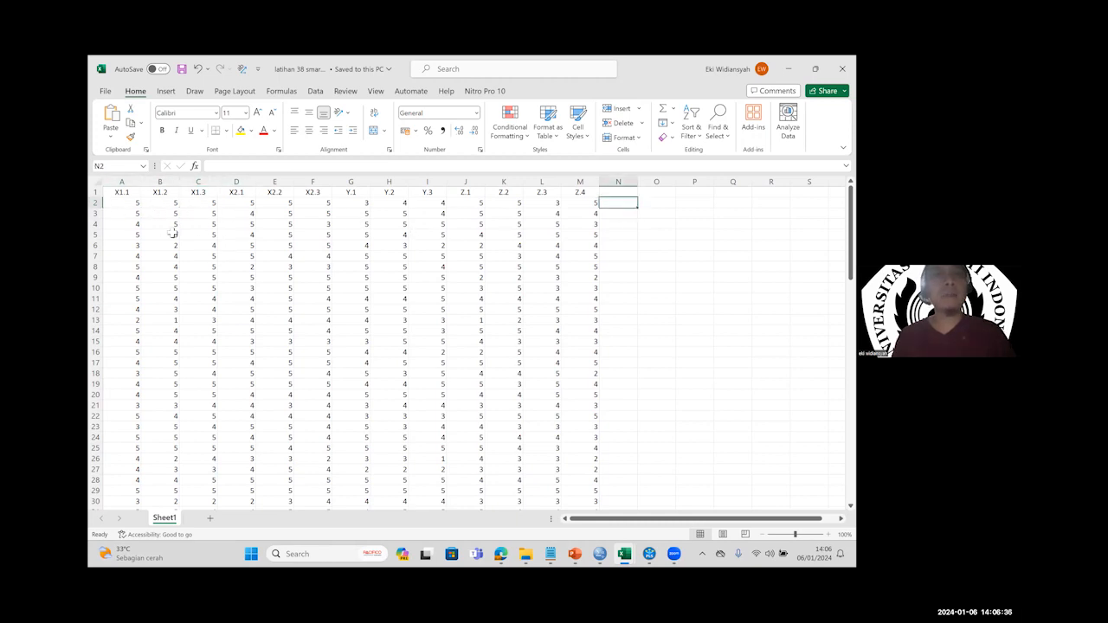
left_click_drag(124, 208, 199, 208)
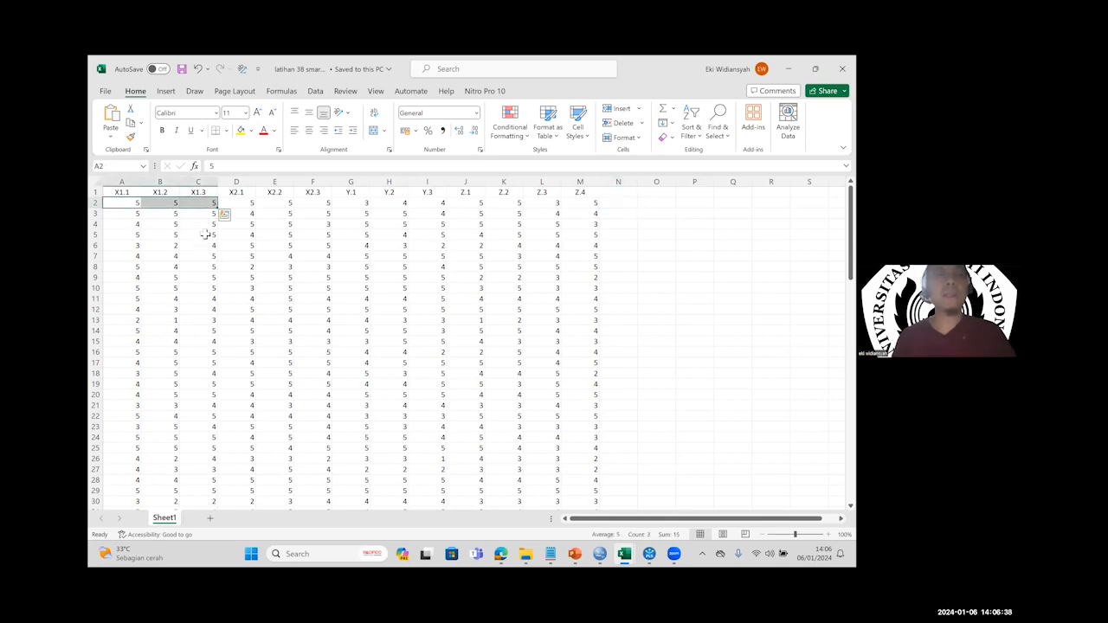
left_click_drag(123, 214, 201, 213)
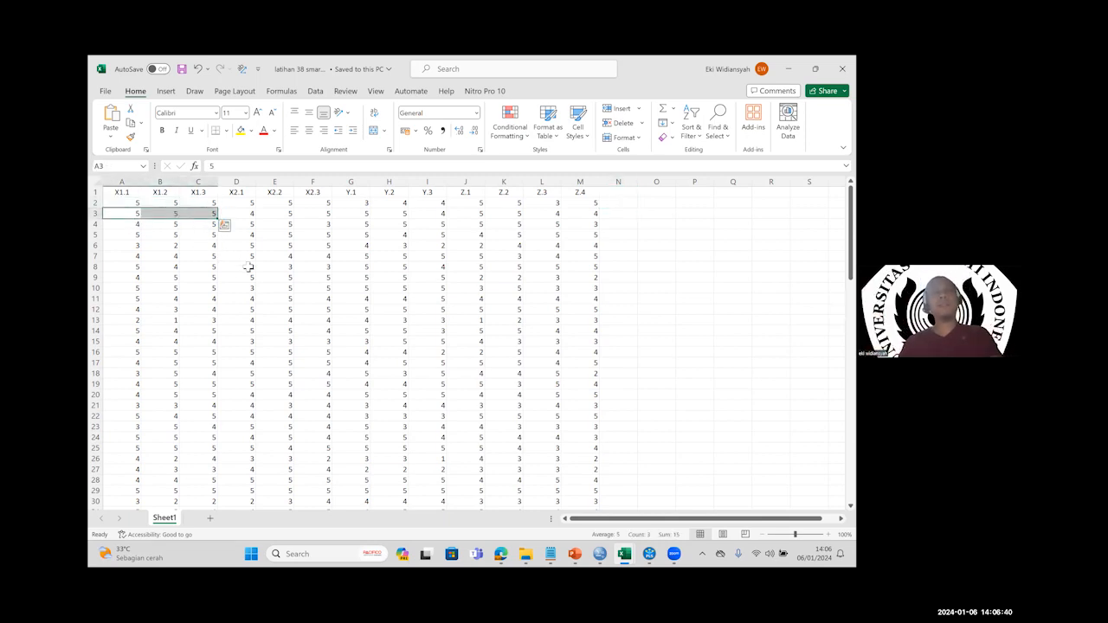
left_click(247, 269)
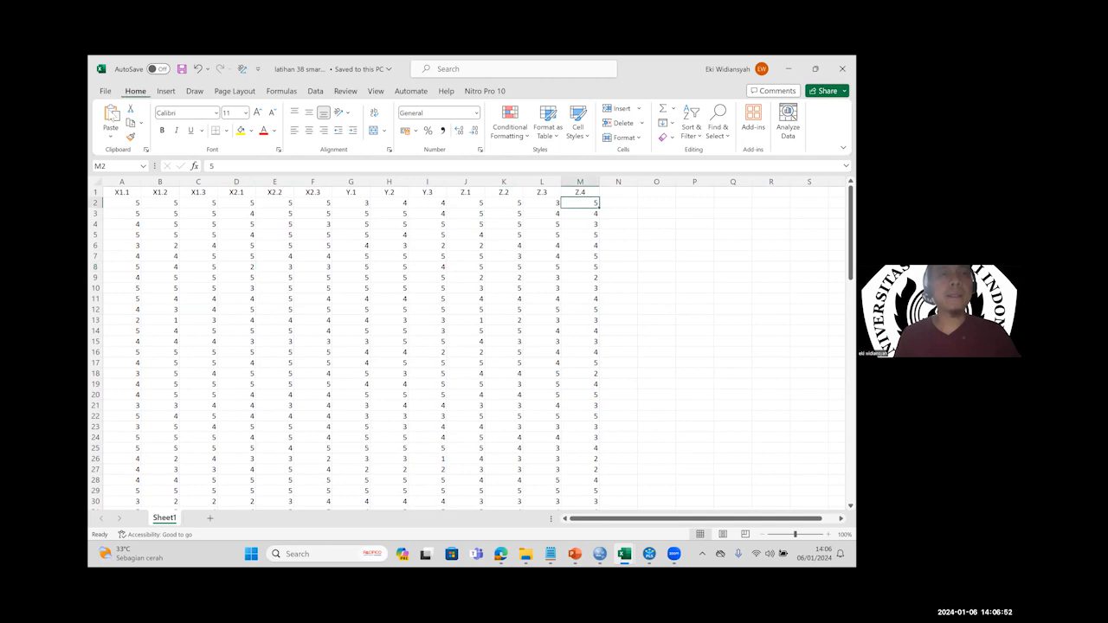
Step: Save a copy of the workbook as "latihan 38 smart pls" in CSV (Comma delimited) format in the "kuliah angkatan 38" folder
left_click(105, 91)
left_click(134, 266)
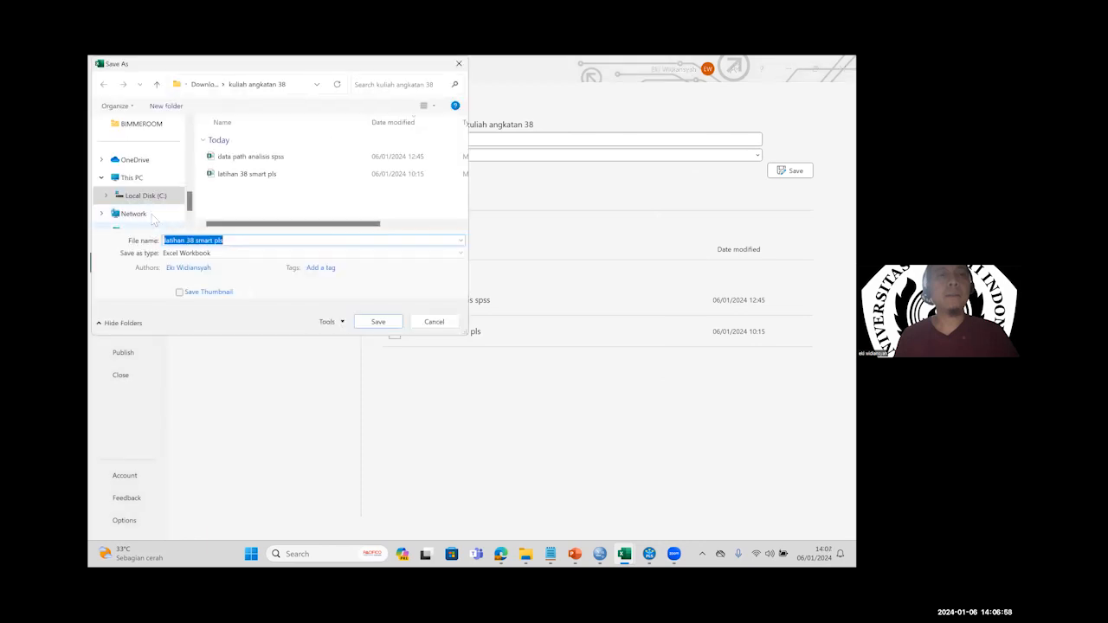
scroll(151, 201, "down", 1)
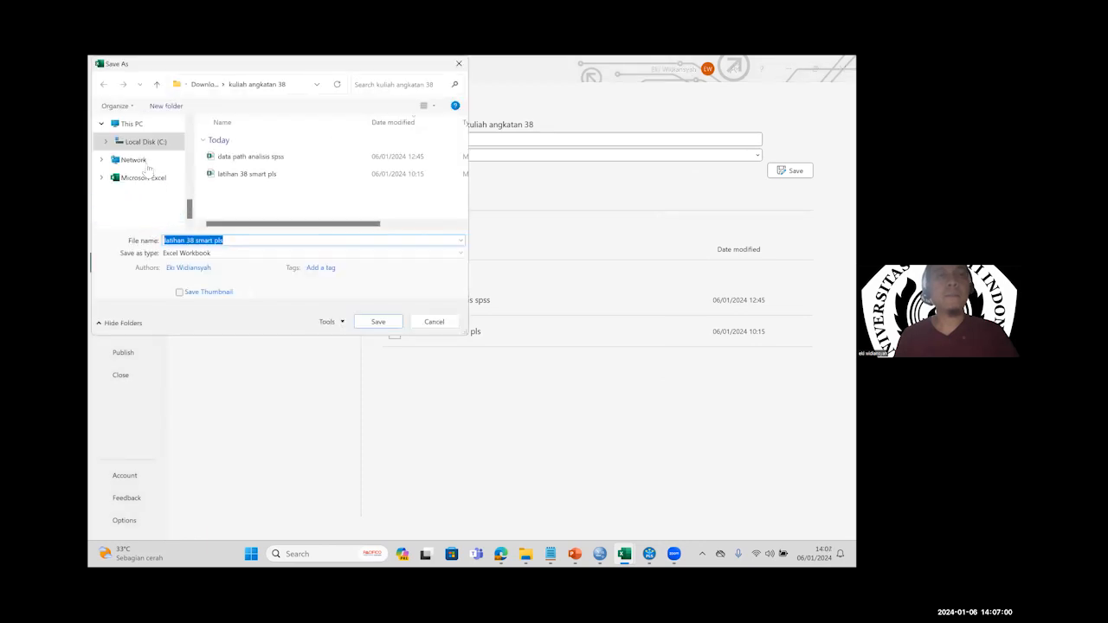
scroll(150, 167, "up", 3)
left_click(149, 163)
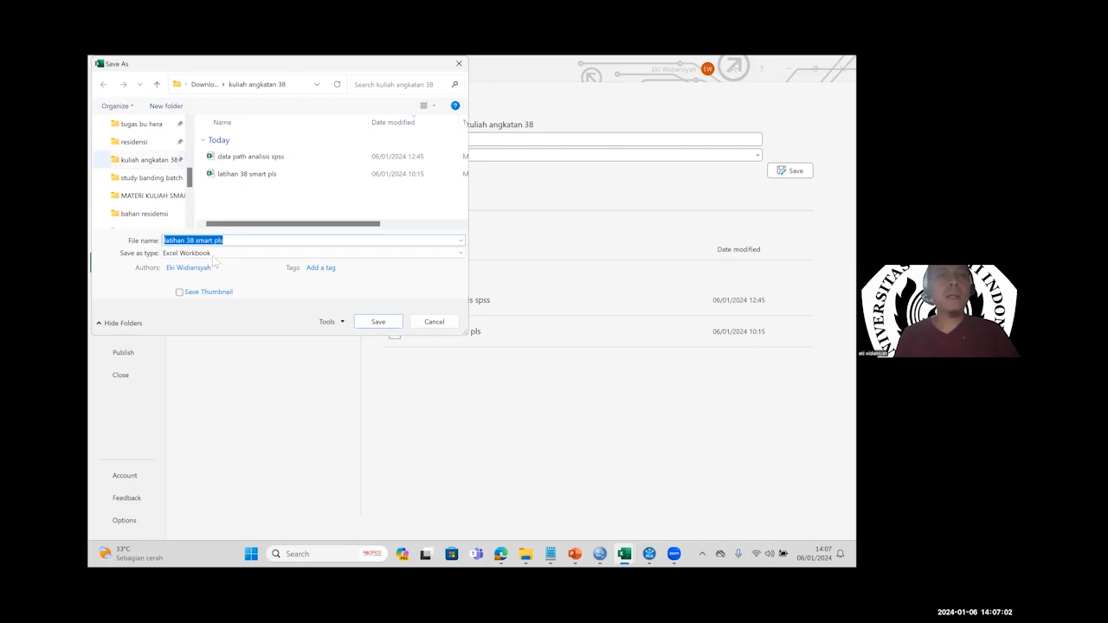
left_click(215, 253)
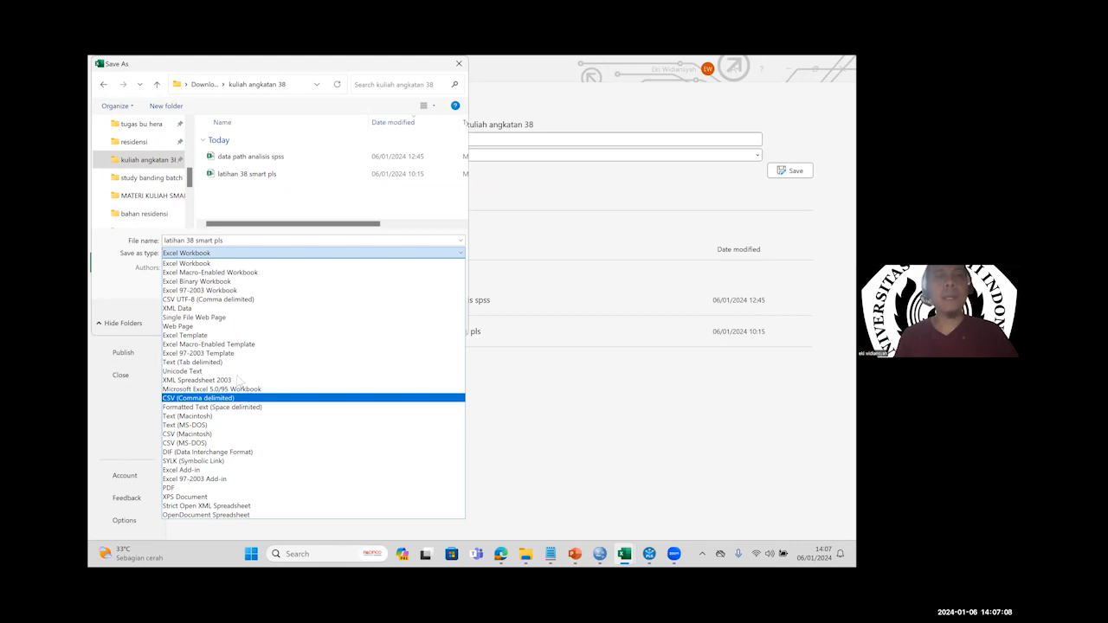
key("Return")
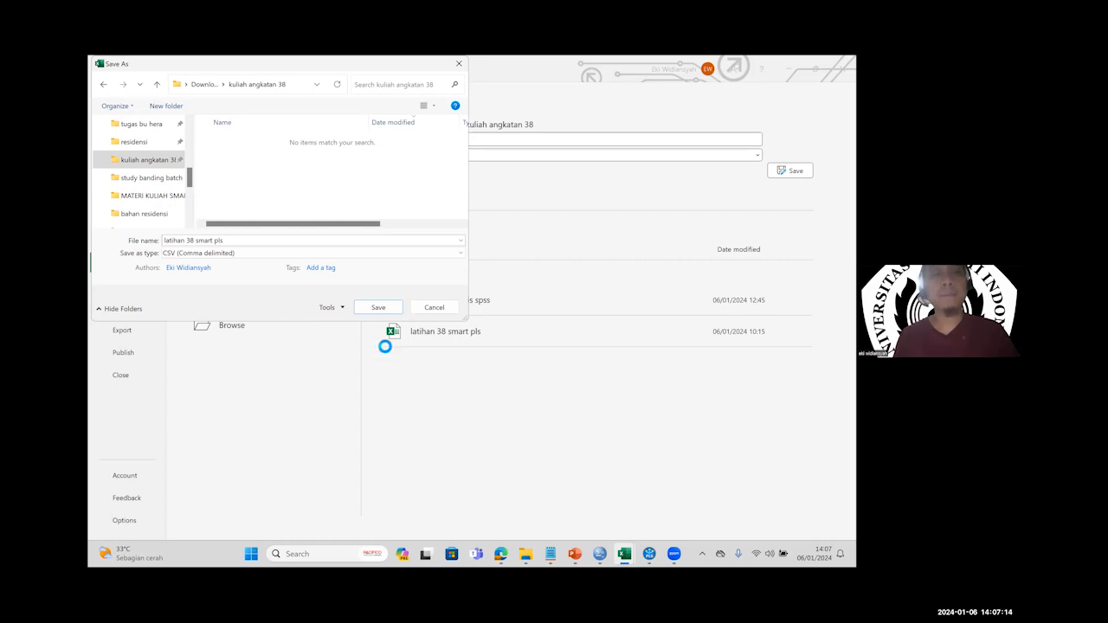
left_click(381, 308)
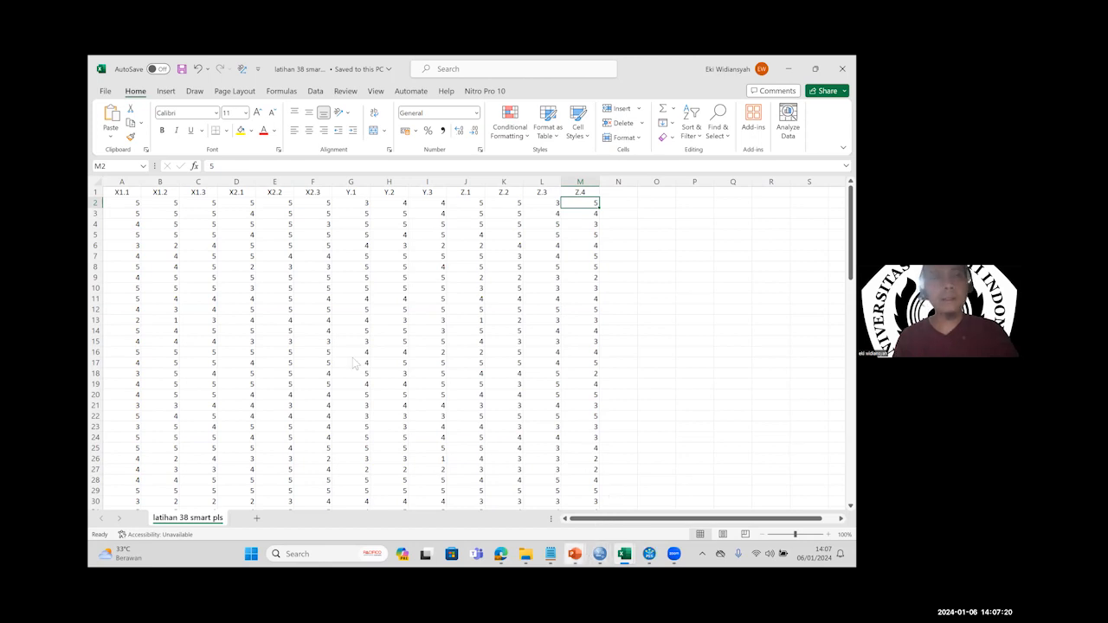
Step: Switch to SmartPLS and create a new project named "LATIHAN KELAS 38"
key("alt+Tab")
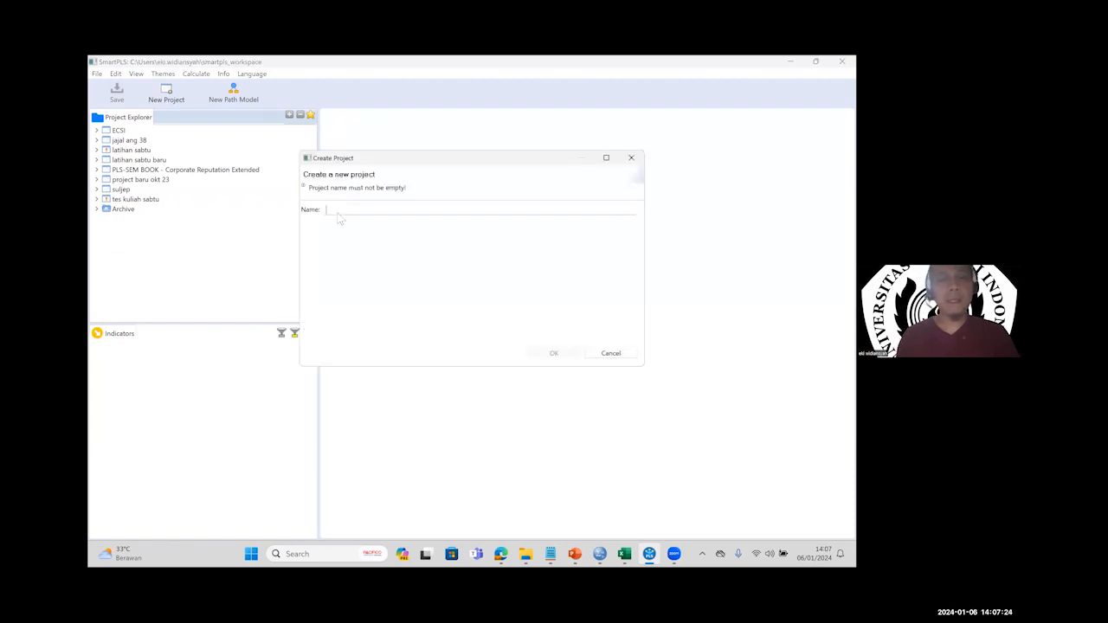
type("LATIHAN")
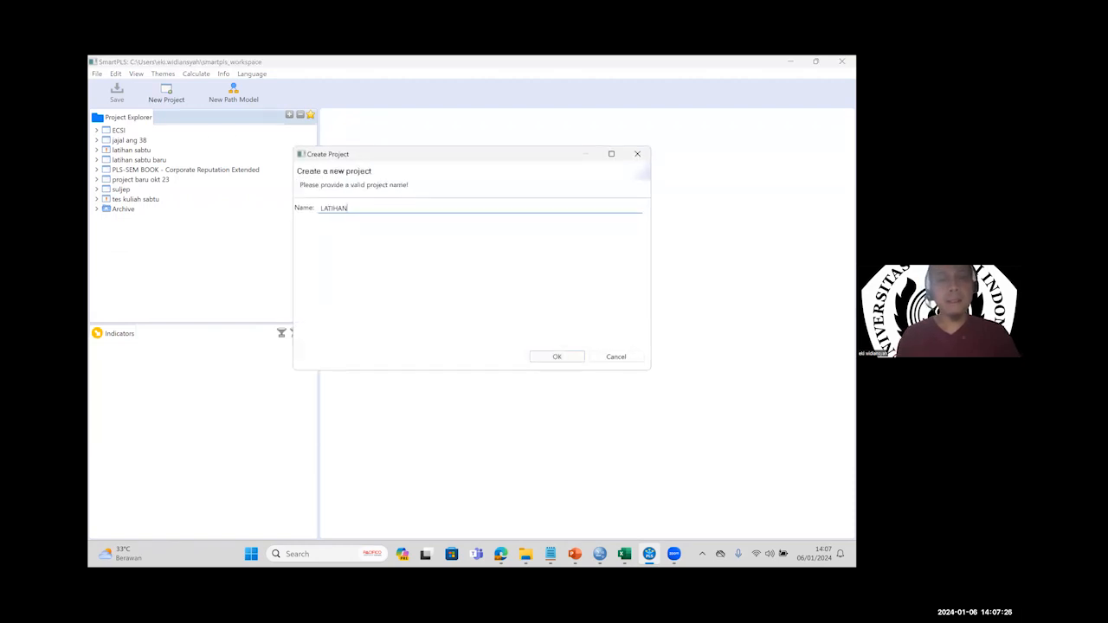
type(" KELAS 38")
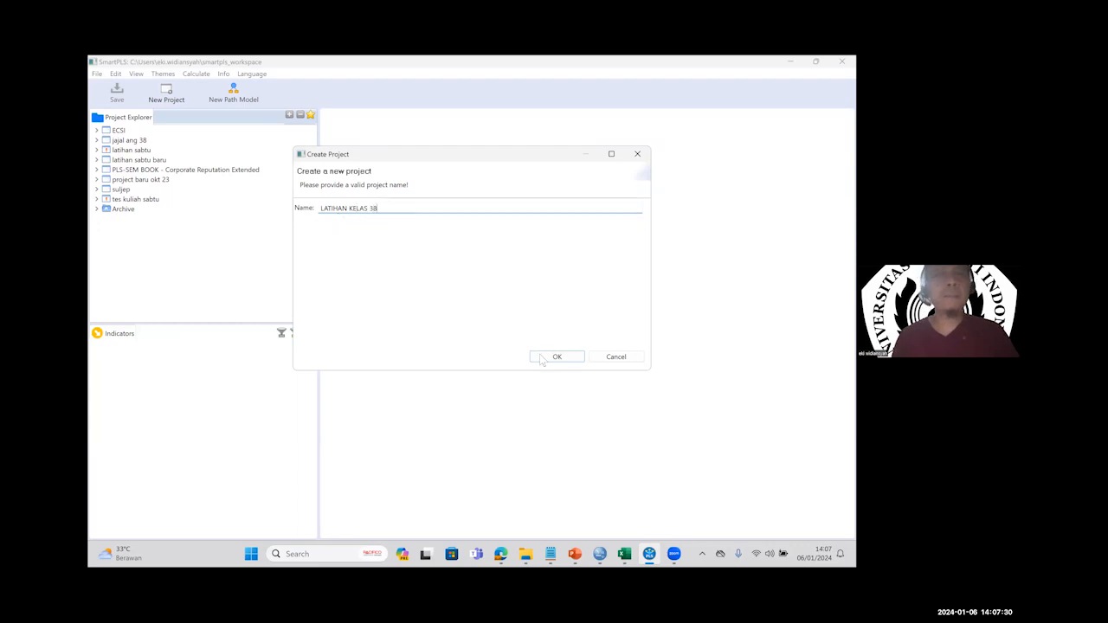
key("Return")
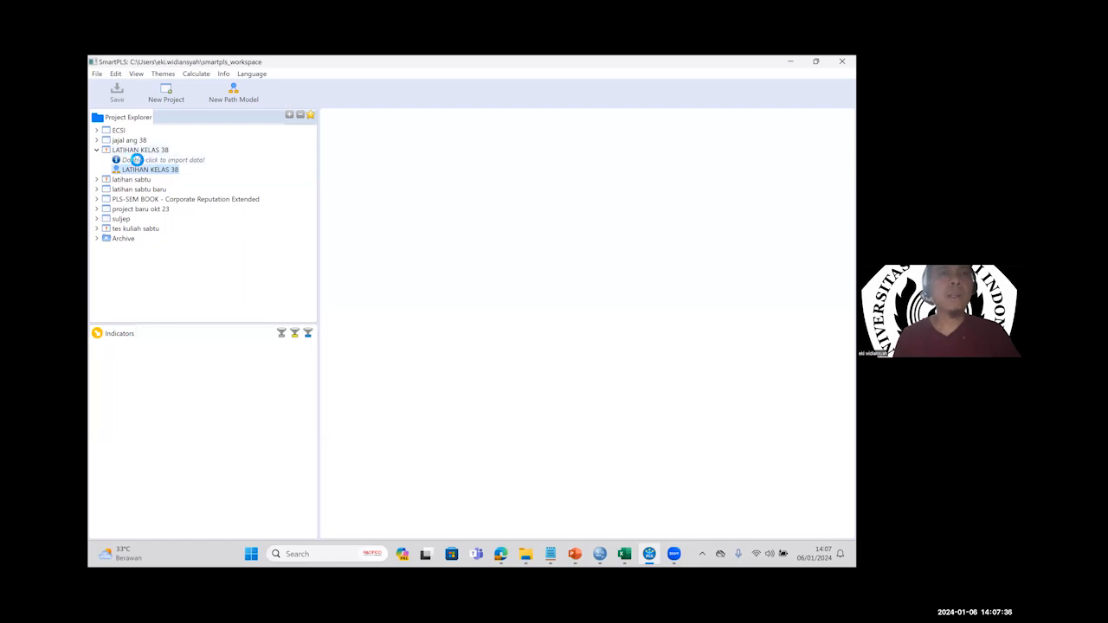
Step: Import the "latihan 38 smart pls" CSV from the "kuliah angkatan 38" folder into the LATIHAN KELAS 38 project and widen the indicator statistics columns
double_click(145, 160)
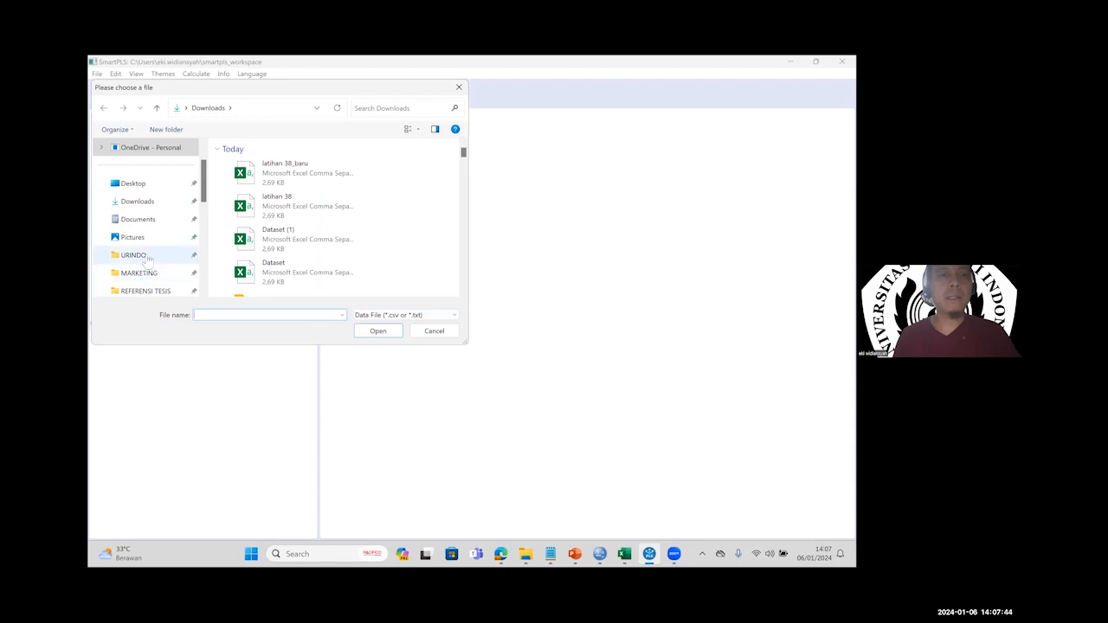
scroll(147, 260, "down", 1)
scroll(149, 253, "down", 1)
left_click(149, 237)
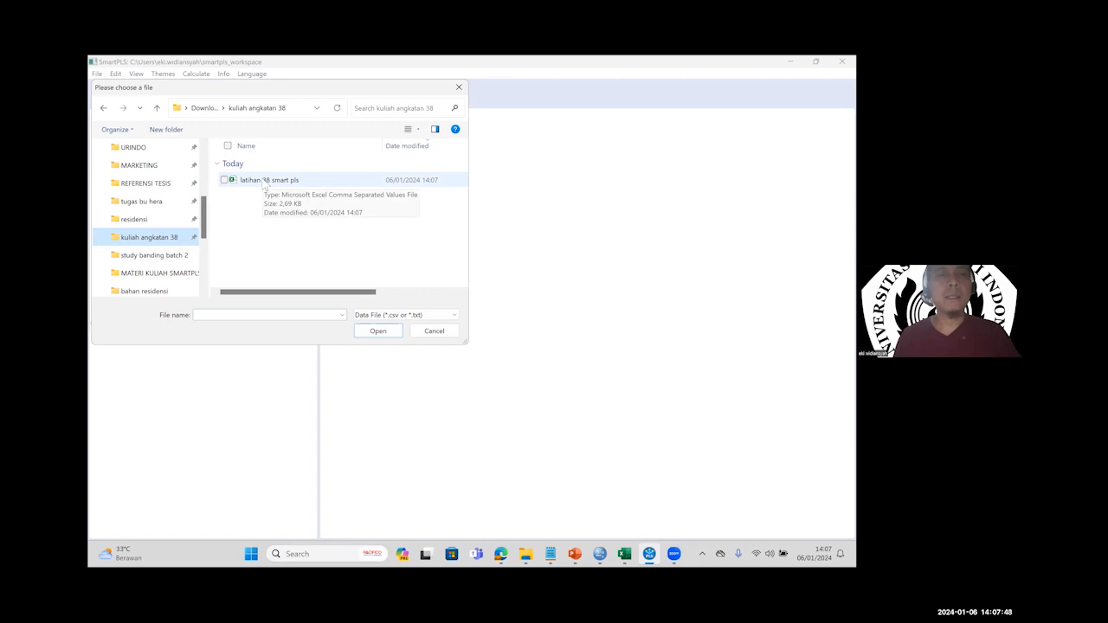
double_click(264, 180)
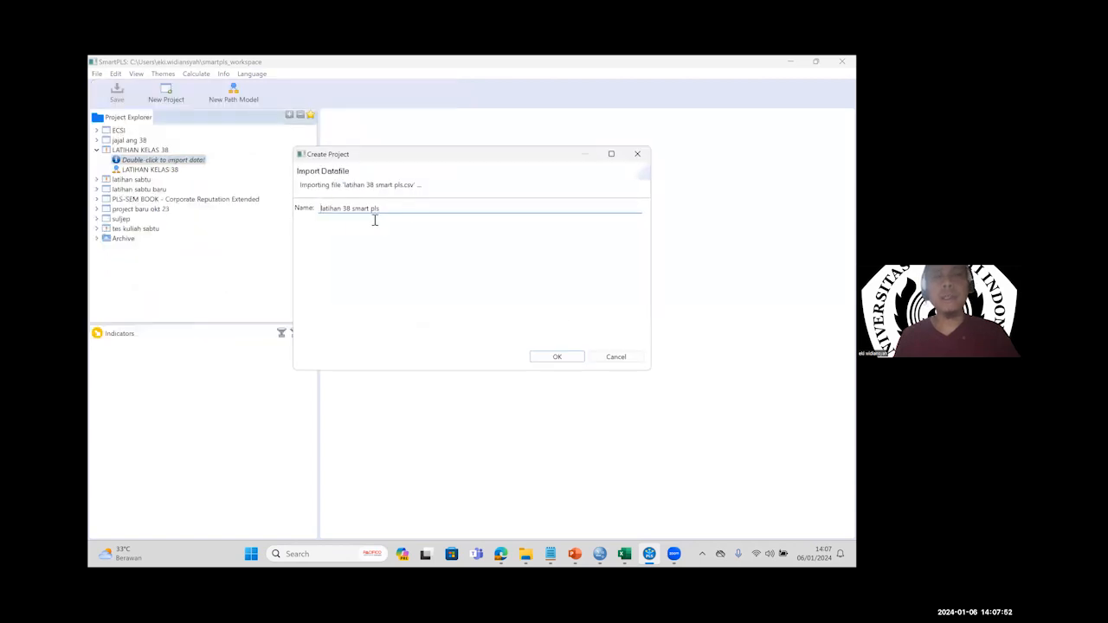
left_click(548, 360)
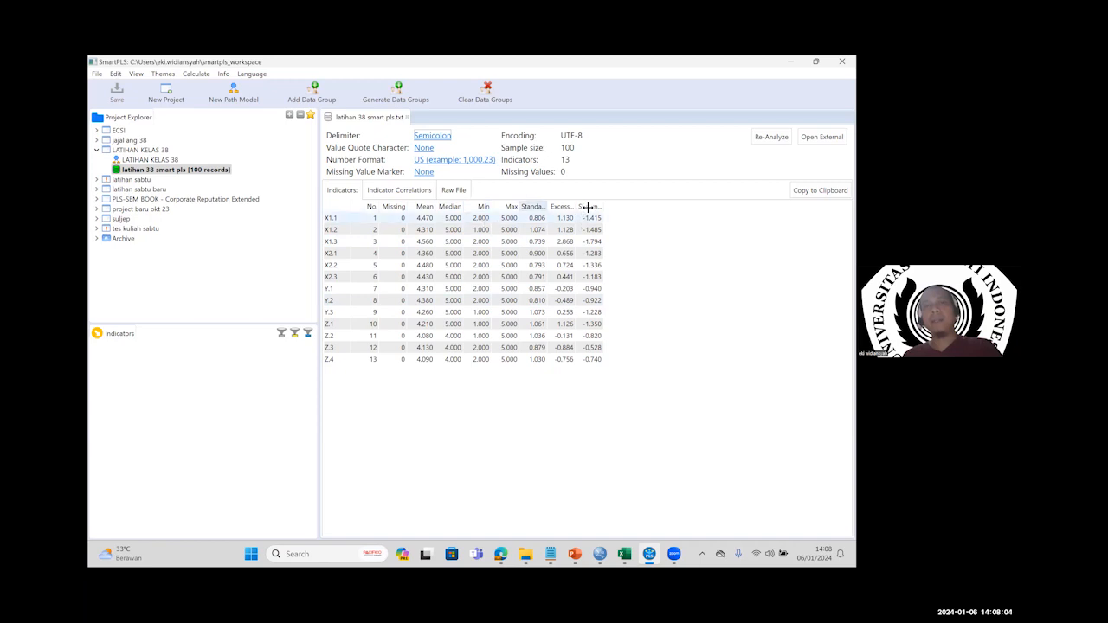
left_click_drag(548, 208, 655, 208)
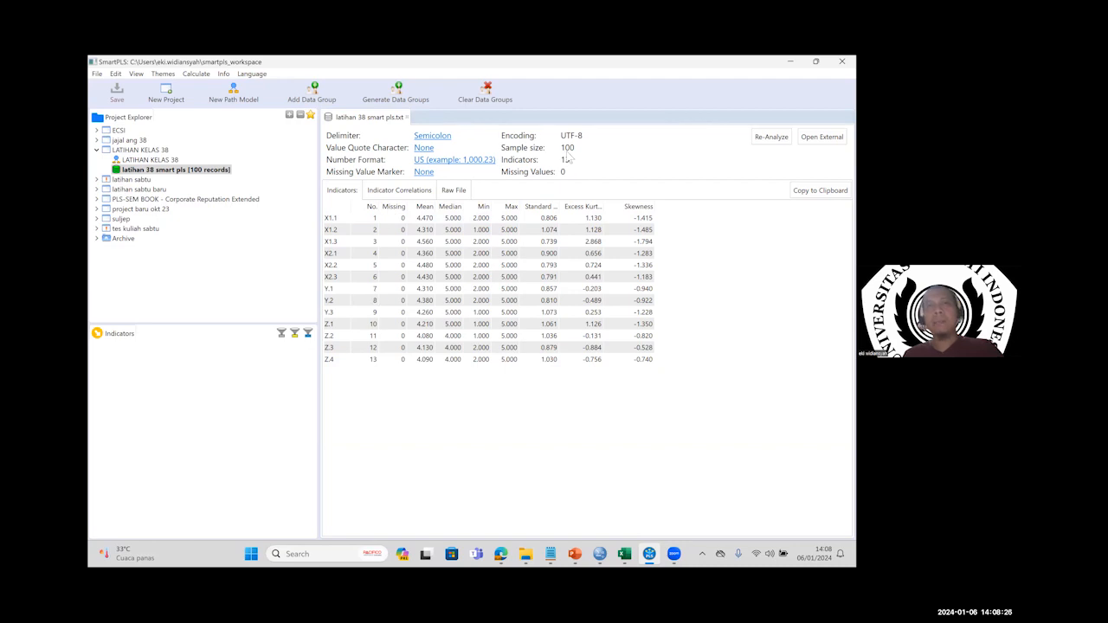
Step: Check the number of respondents in Excel by selecting the X1.1 column's data down to the last row, and return to SmartPLS
left_click(625, 554)
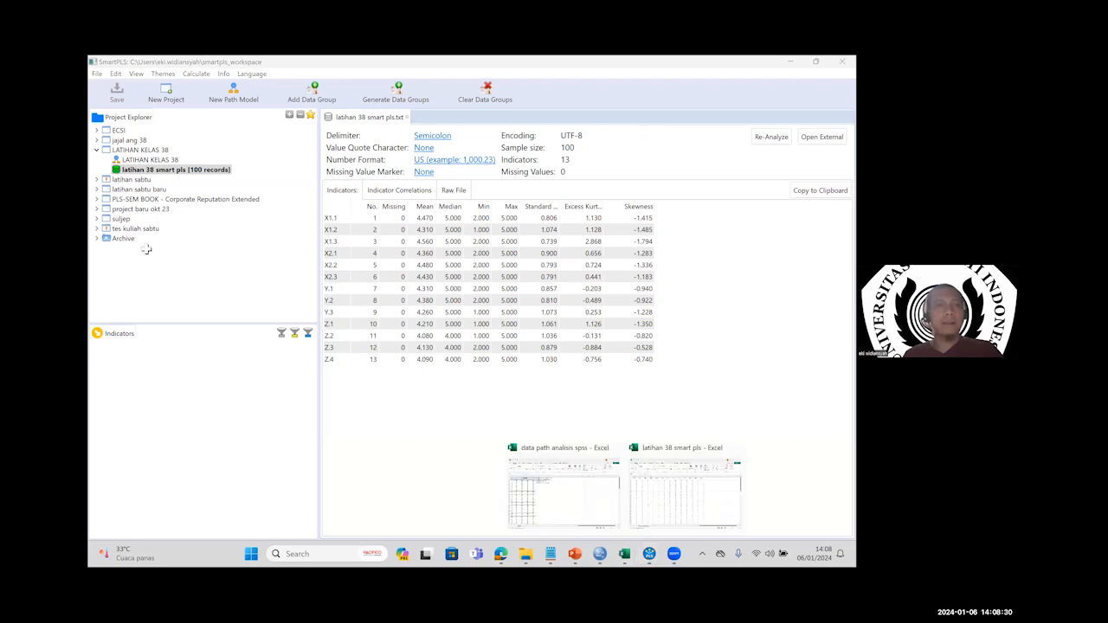
left_click(685, 492)
left_click(130, 212)
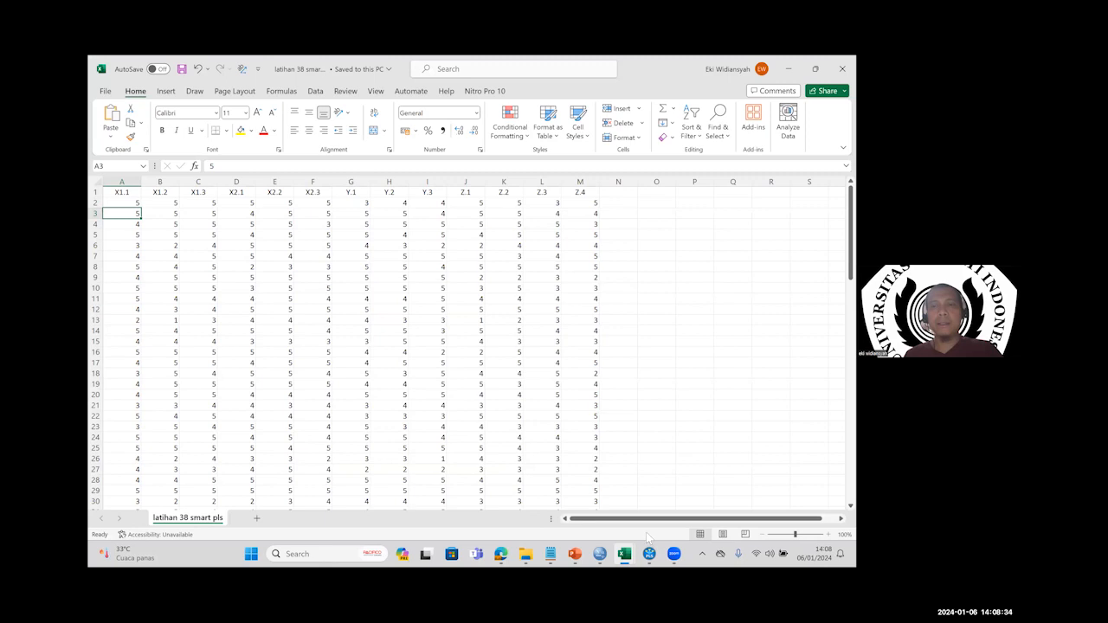
key("ctrl+shift+Down")
mouse_move(650, 555)
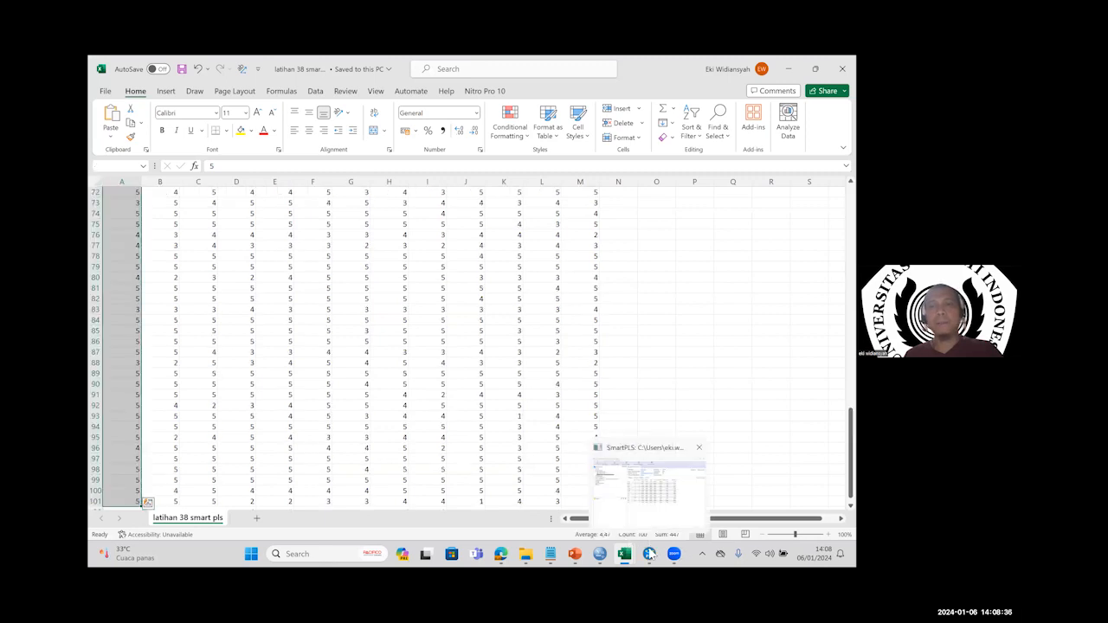
key("alt+Tab")
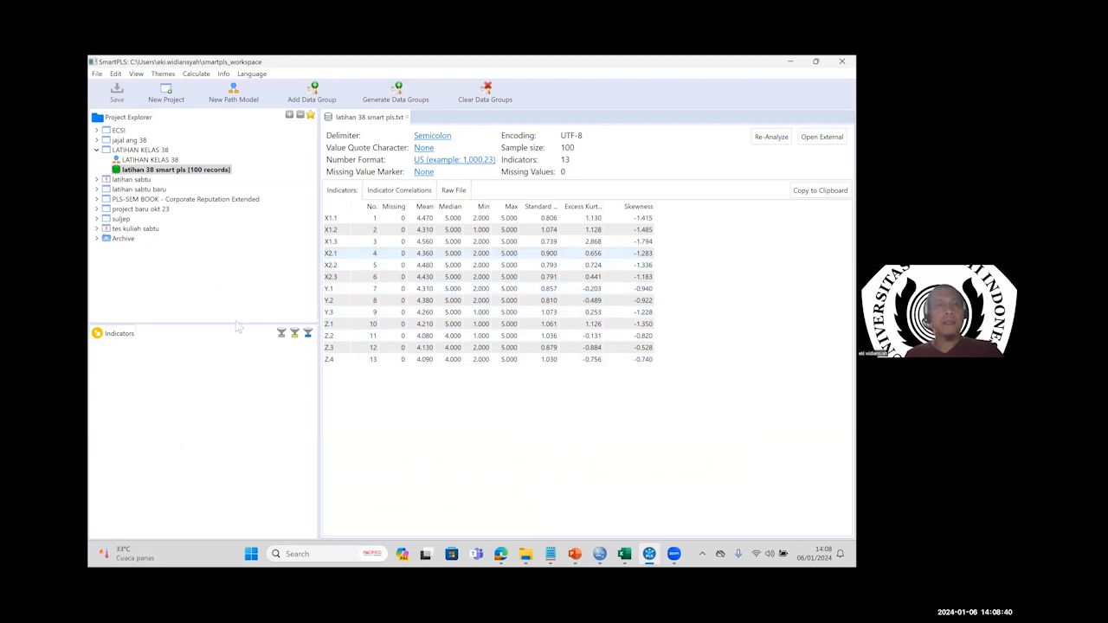
Step: Open the LATIHAN KELAS 38 path model and narrow the project and indicator lists to widen the drawing canvas
left_click(153, 161)
double_click(154, 170)
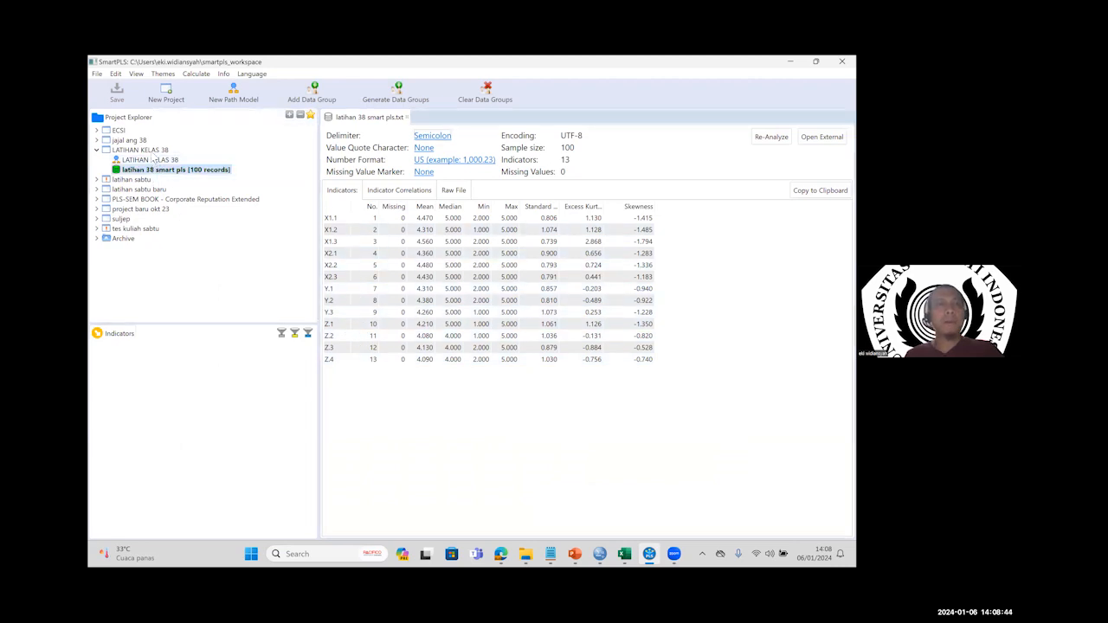
double_click(143, 160)
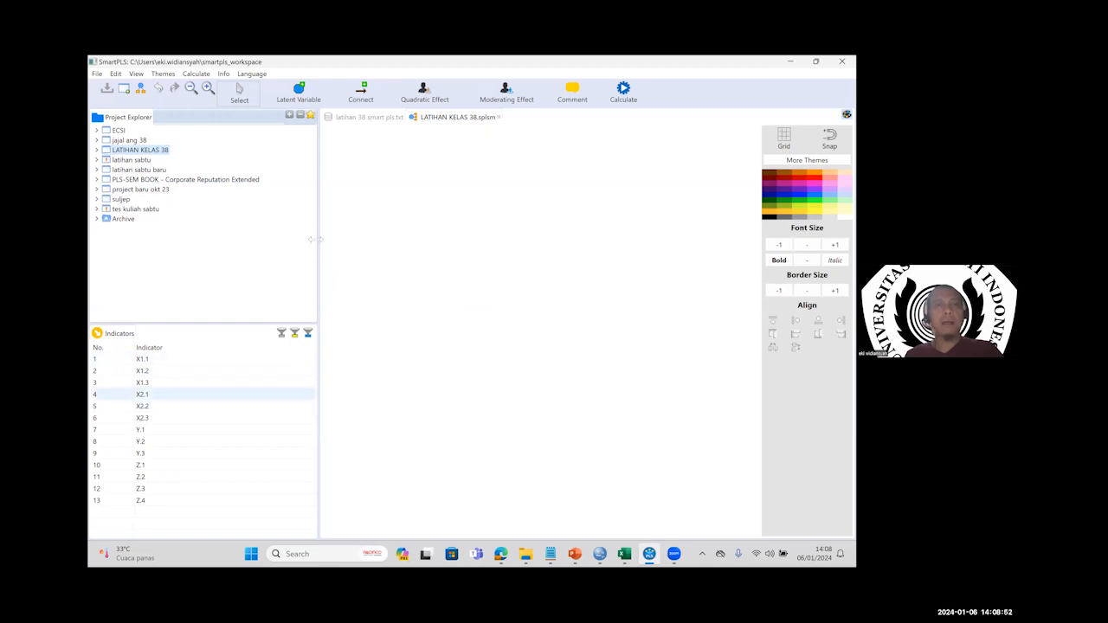
left_click_drag(279, 245, 270, 246)
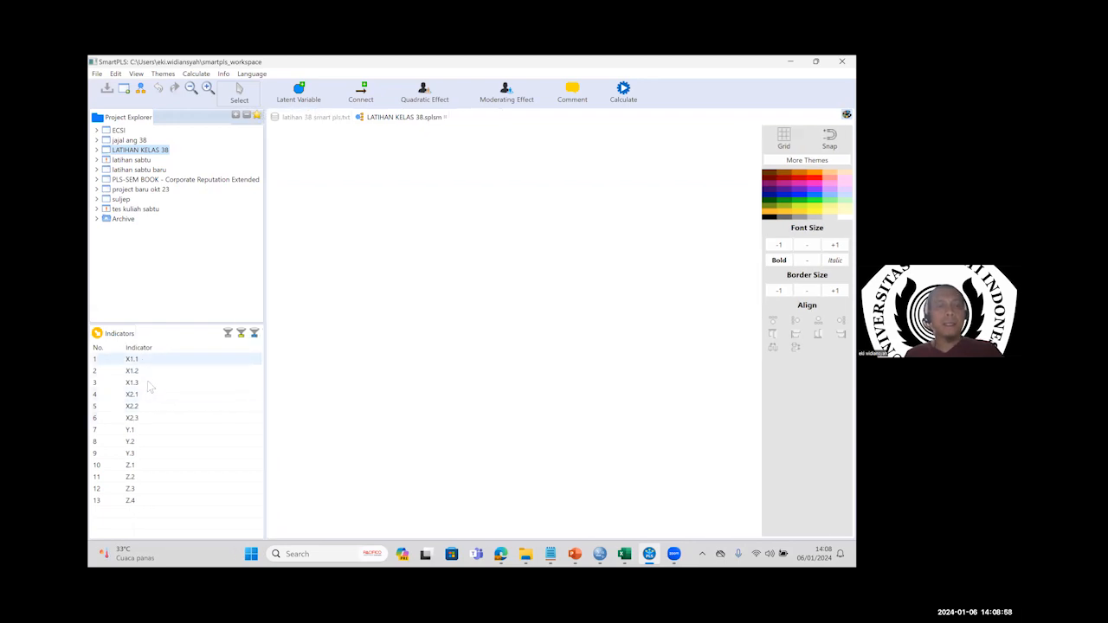
Step: Place indicators X1.1, X1.2 and X1.3 together on the empty canvas as the first latent variable
left_click(133, 359)
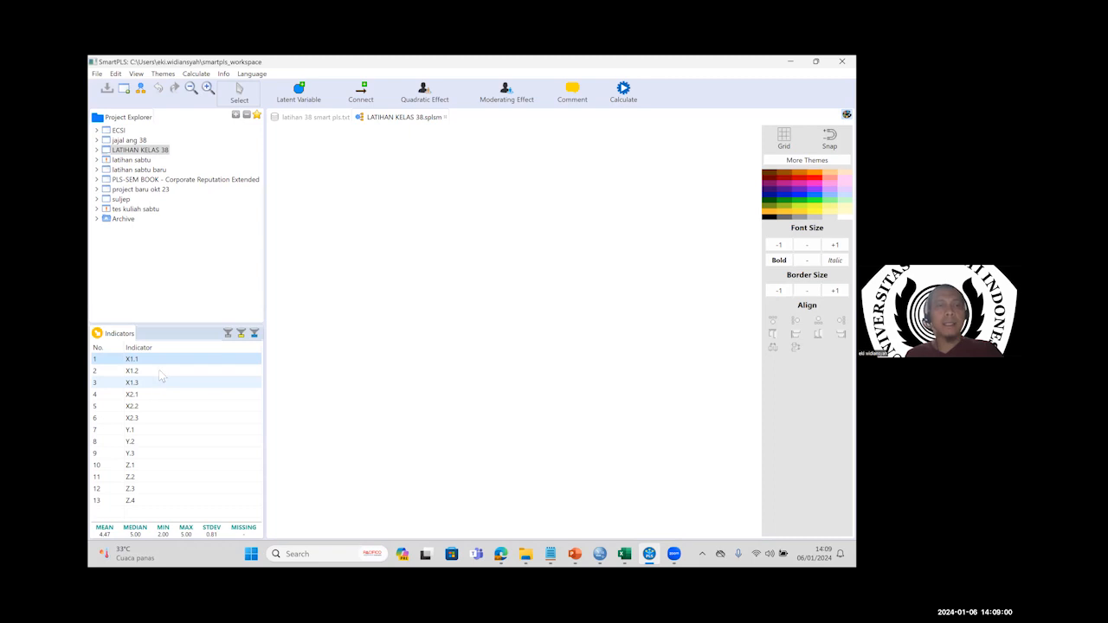
left_click(160, 383, "shift")
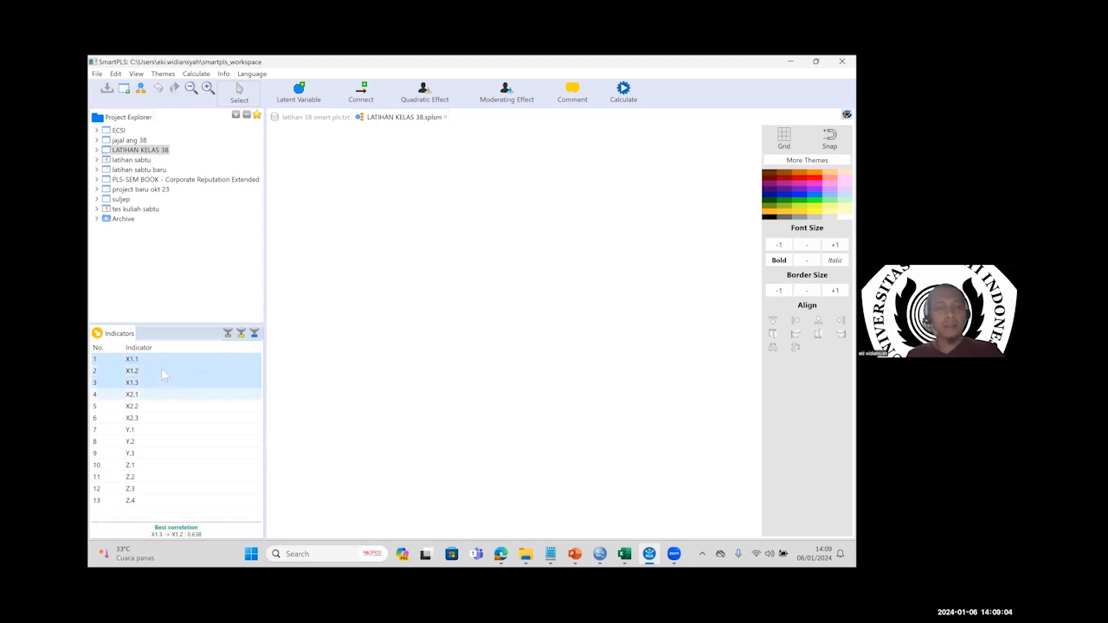
left_click(159, 360)
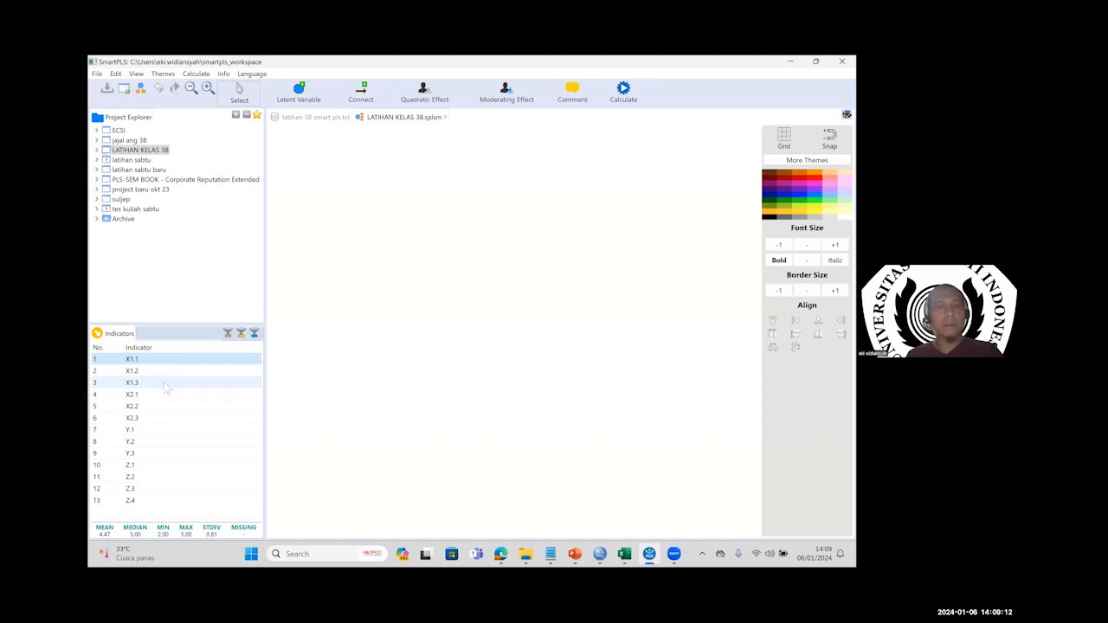
left_click(186, 371, "ctrl")
left_click(184, 379, "ctrl")
left_click_drag(192, 371, 344, 272)
left_click_drag(352, 364, 353, 363)
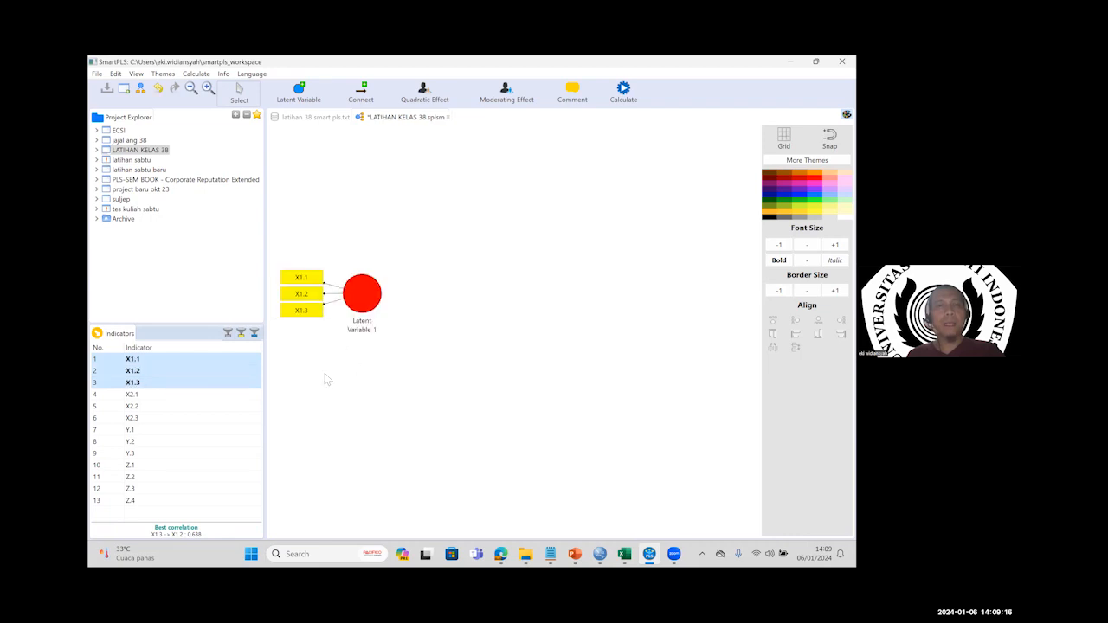
Step: Place indicators X2.1 to X2.3 together as a second latent variable below the X1 construct
left_click(178, 395)
left_click(180, 416, "shift")
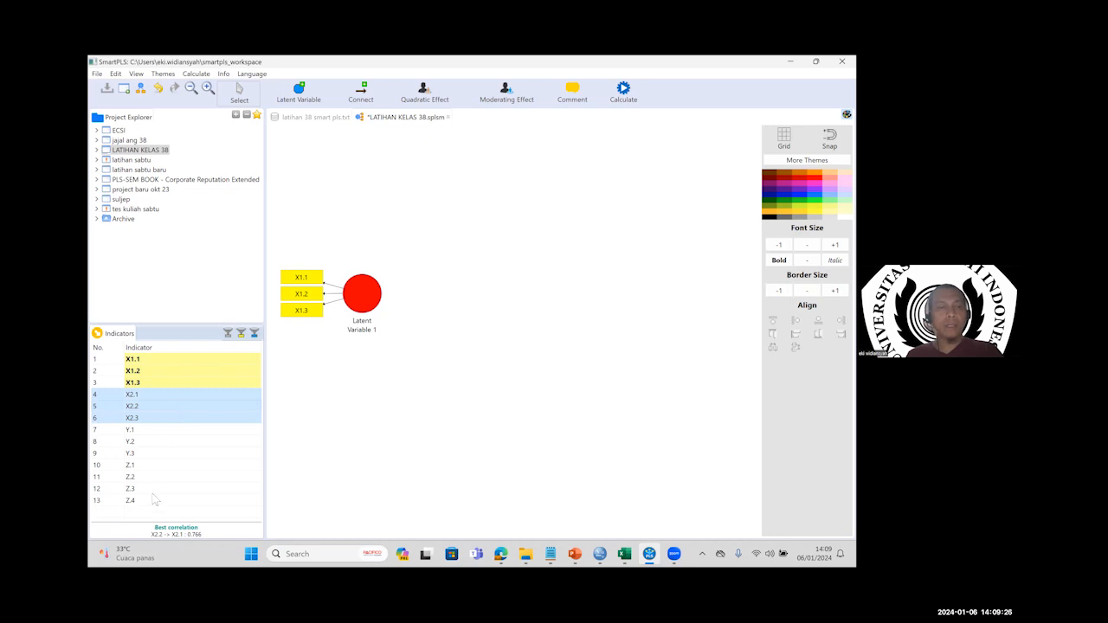
left_click(177, 399)
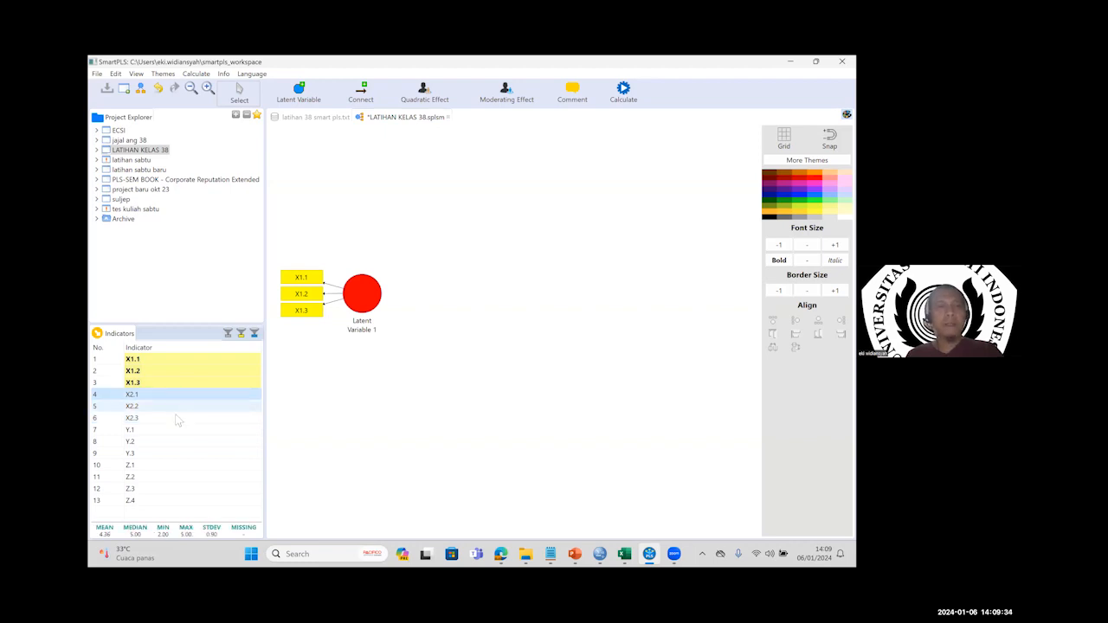
left_click(167, 415, "shift")
left_click_drag(168, 415, 352, 392)
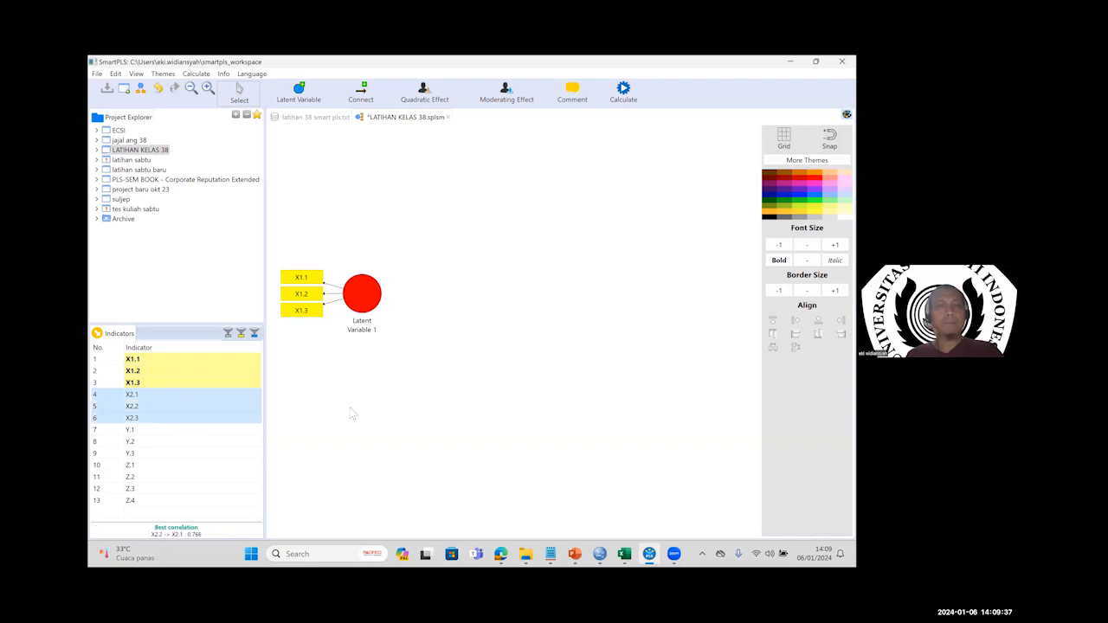
Step: Add a latent variable with indicators Y.1 to Y.3 beside the X constructs and another with Z.1 to Z.4 beyond it
left_click(159, 432)
left_click(159, 451, "shift")
left_click_drag(160, 451, 495, 359)
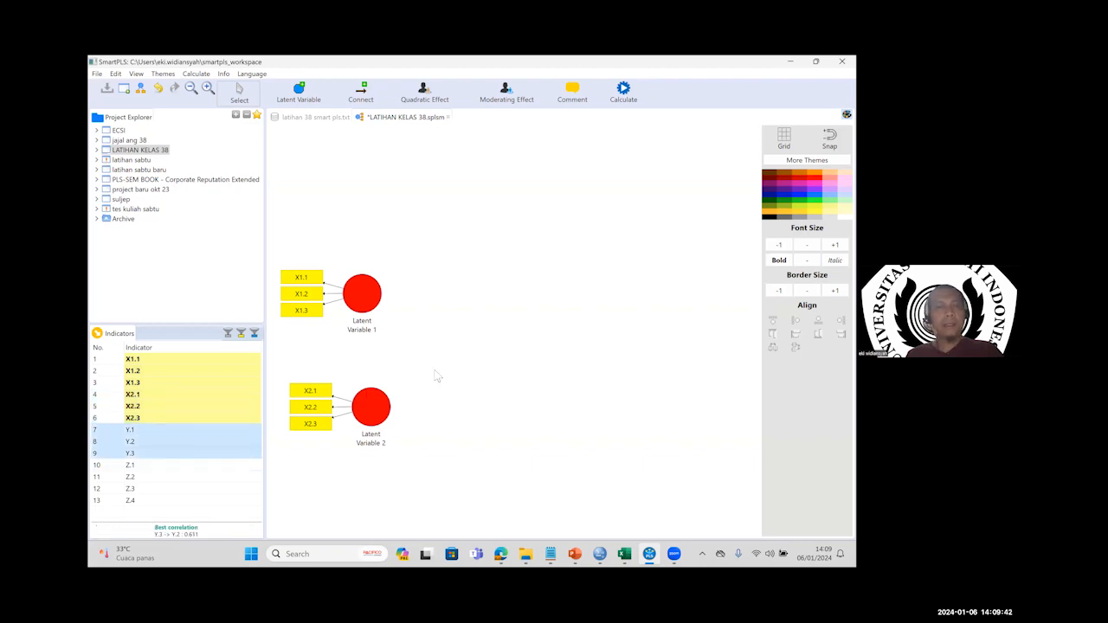
left_click(152, 467)
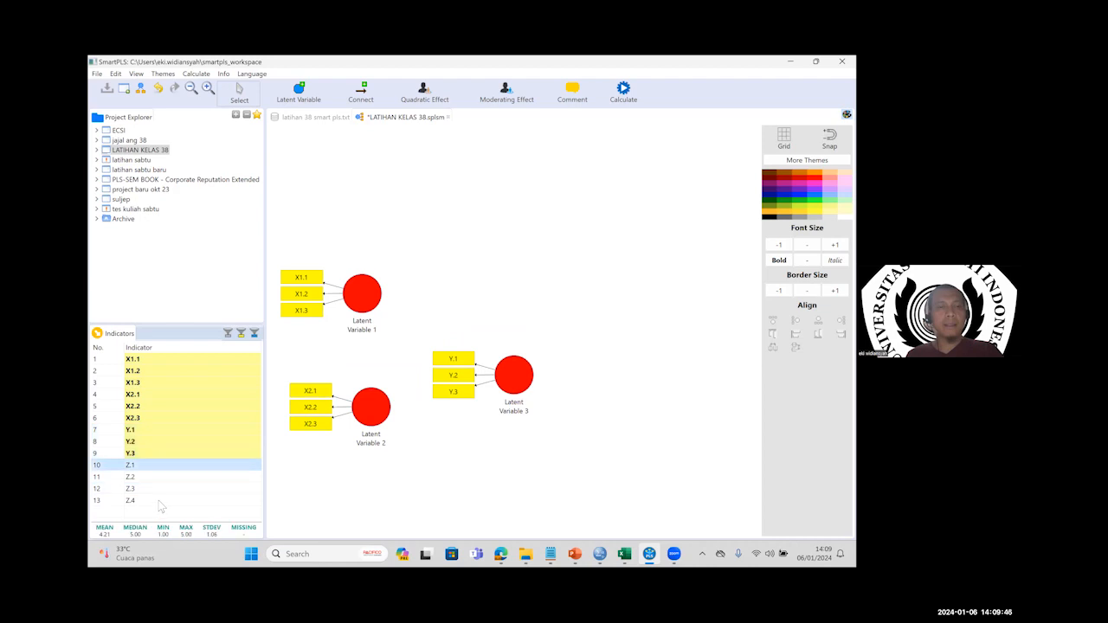
left_click(158, 500, "shift")
left_click_drag(159, 500, 638, 388)
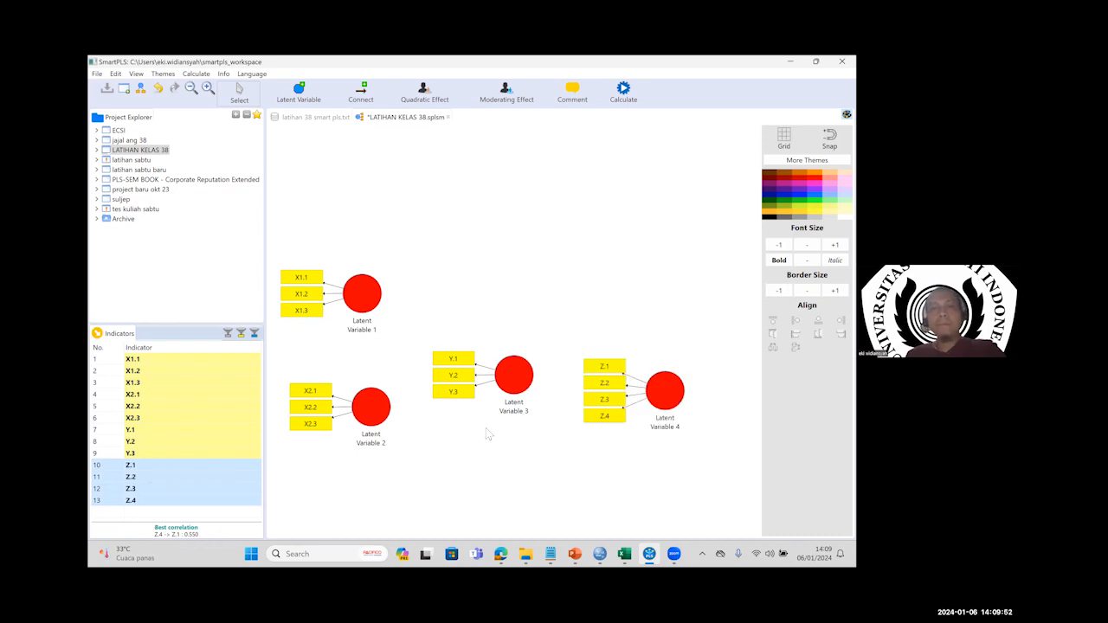
Step: Move Latent Variables 2, 3 and 4 upward so they sit closer to the level of Latent Variable 1
left_click(371, 404)
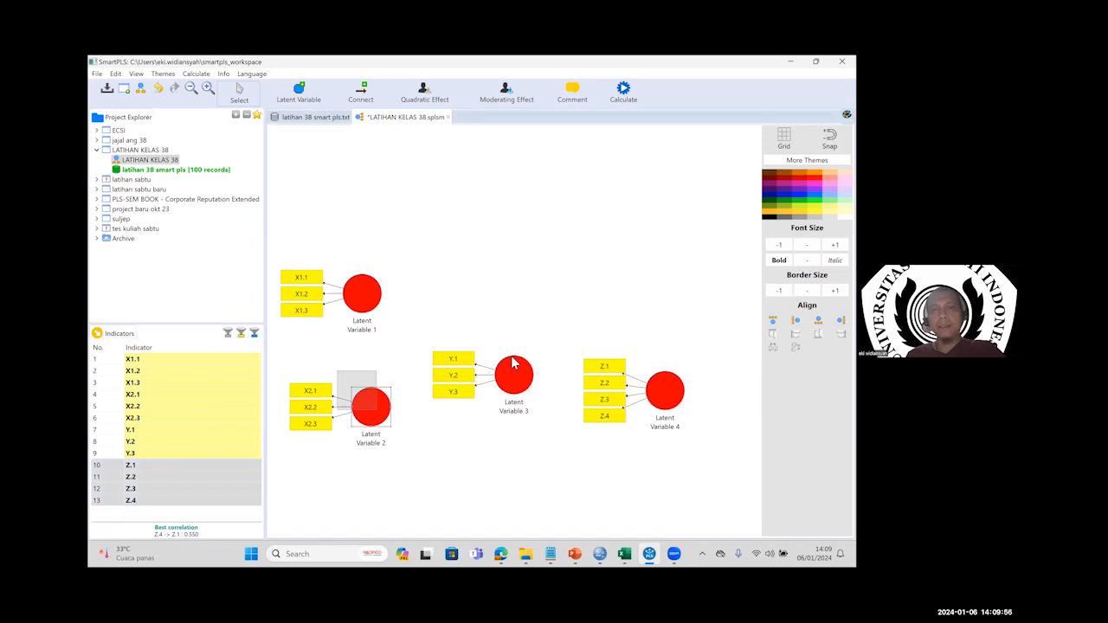
left_click_drag(371, 404, 356, 387)
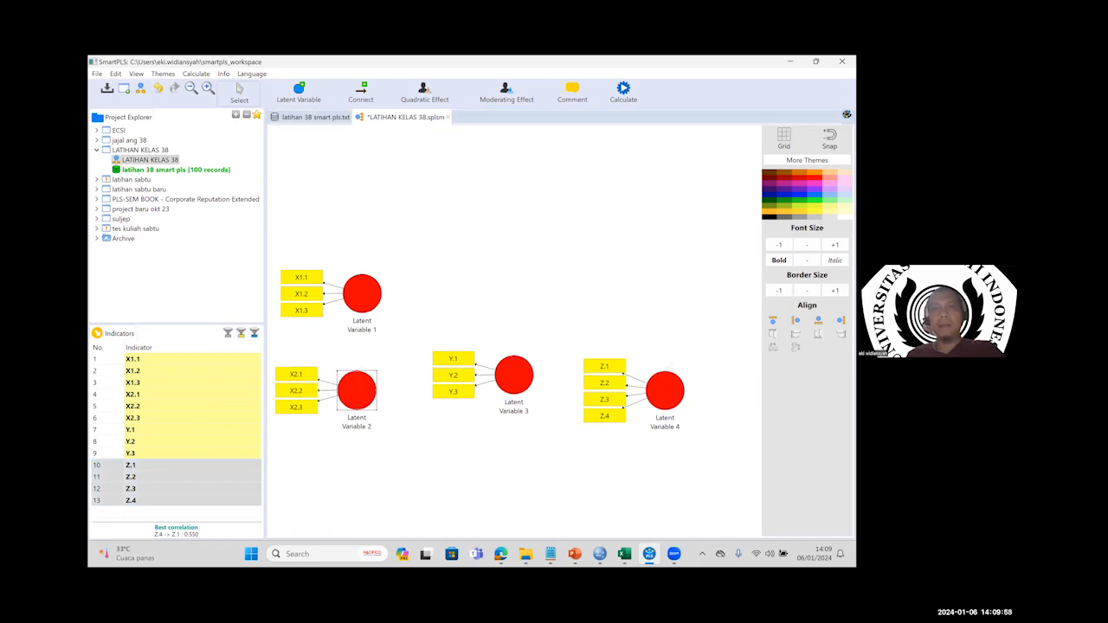
left_click_drag(514, 375, 513, 353)
left_click_drag(665, 391, 664, 364)
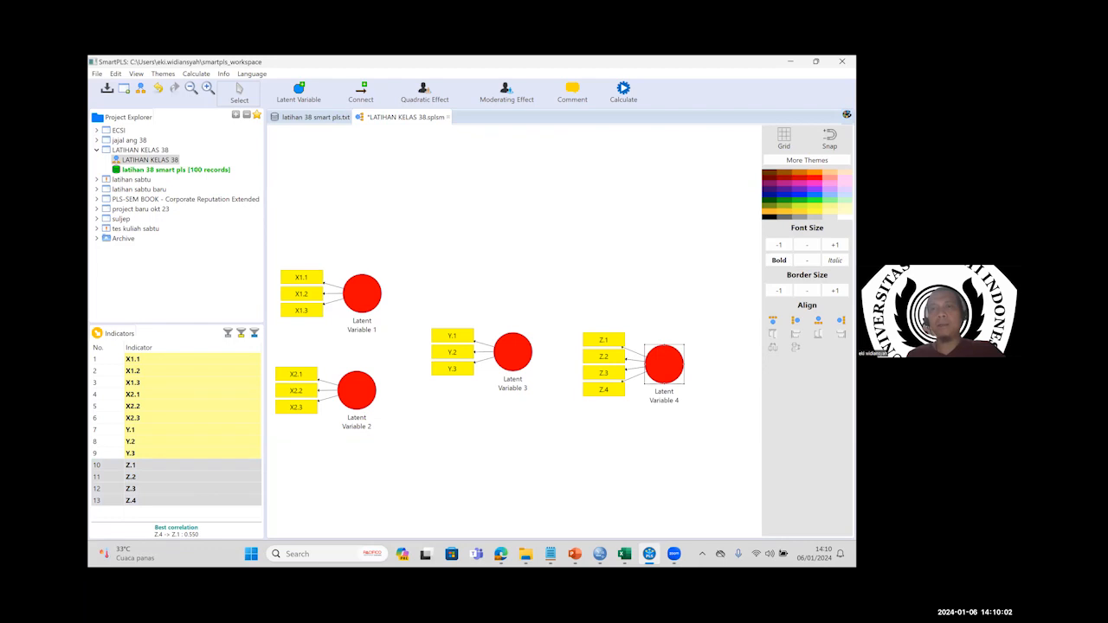
left_click(362, 295)
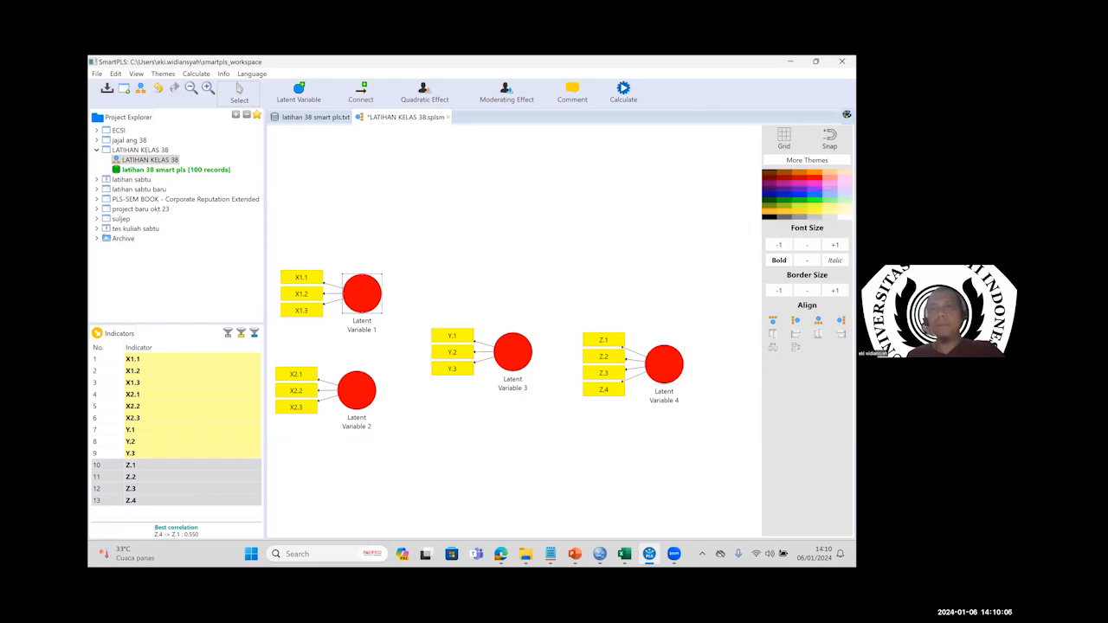
left_click(814, 199)
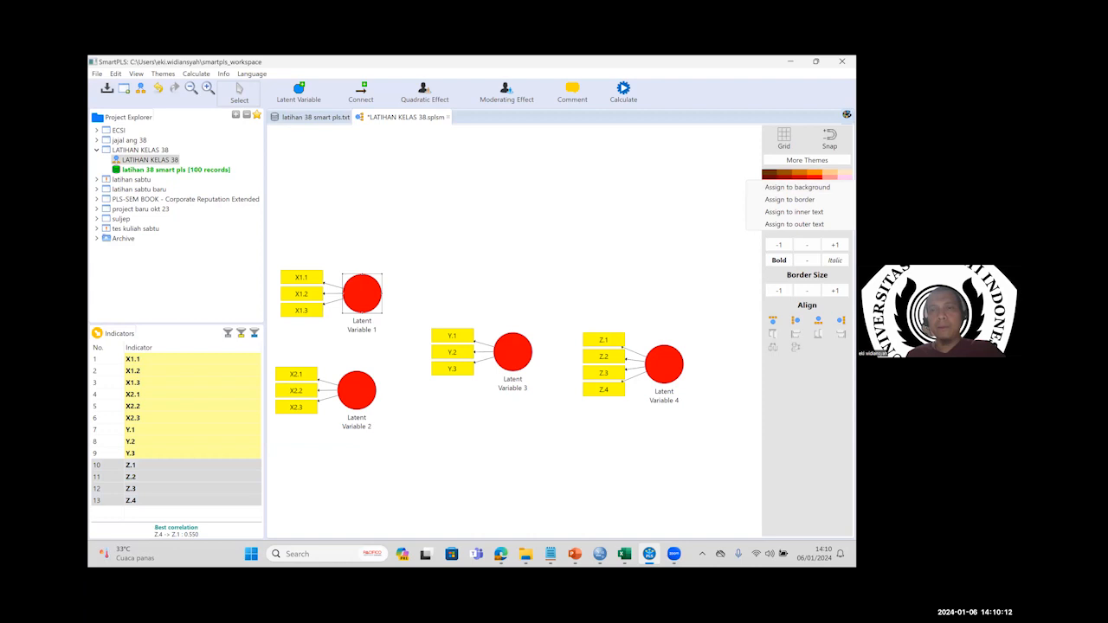
left_click(425, 260)
double_click(664, 364)
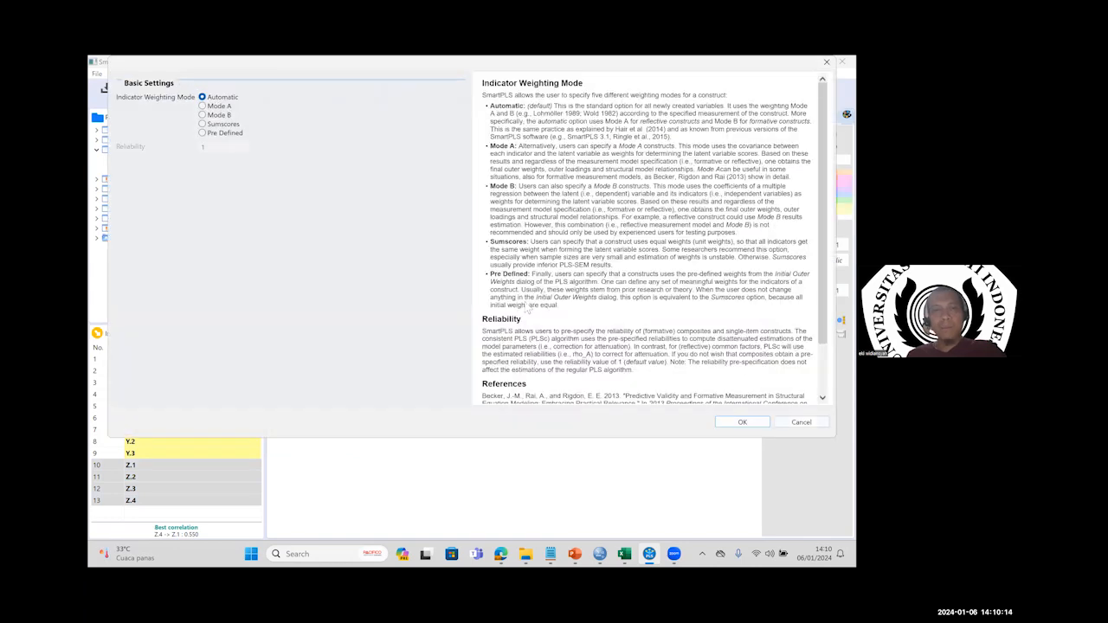
left_click(802, 423)
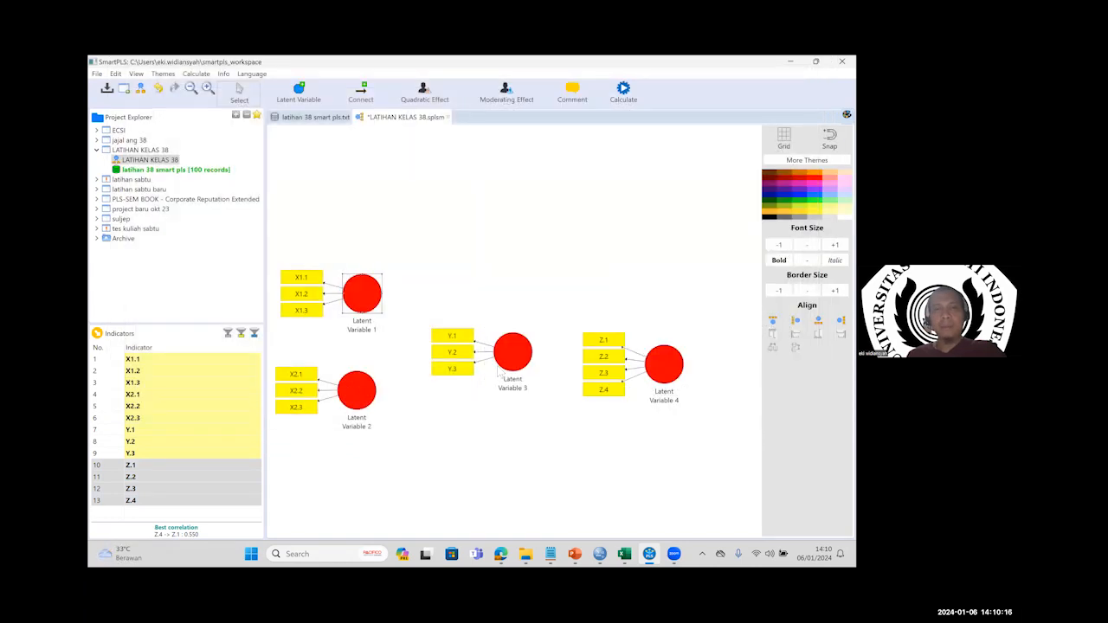
Step: Tighten the layout of Latent Variables 2, 3 and 4, and put the Z indicators on the outer side of Latent Variable 4
left_click_drag(356, 390, 359, 377)
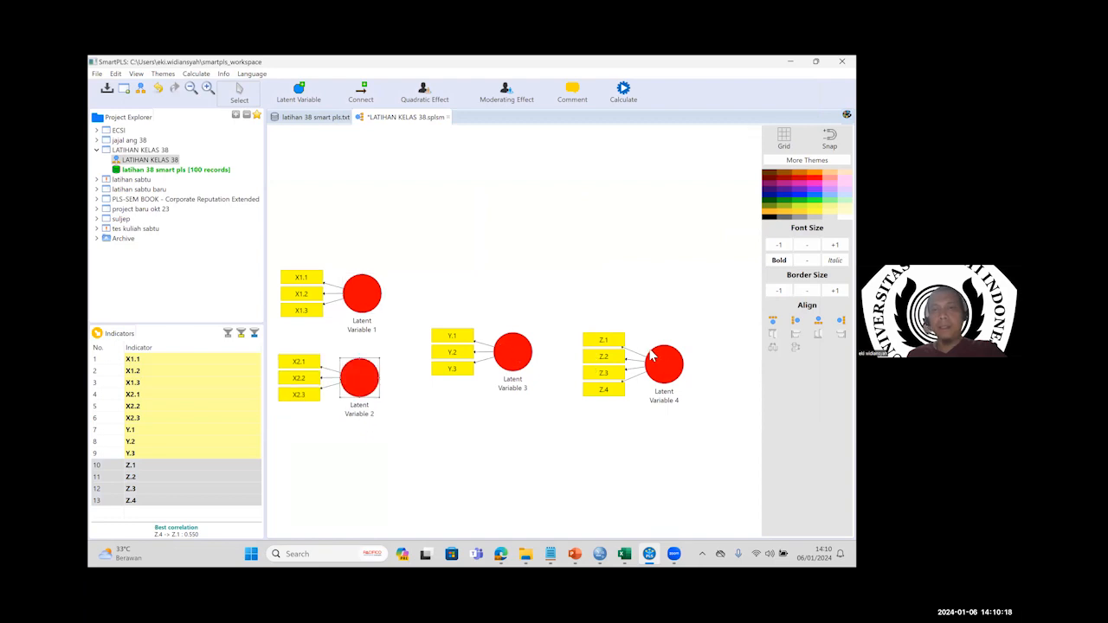
left_click_drag(512, 352, 499, 344)
left_click_drag(664, 364, 648, 350)
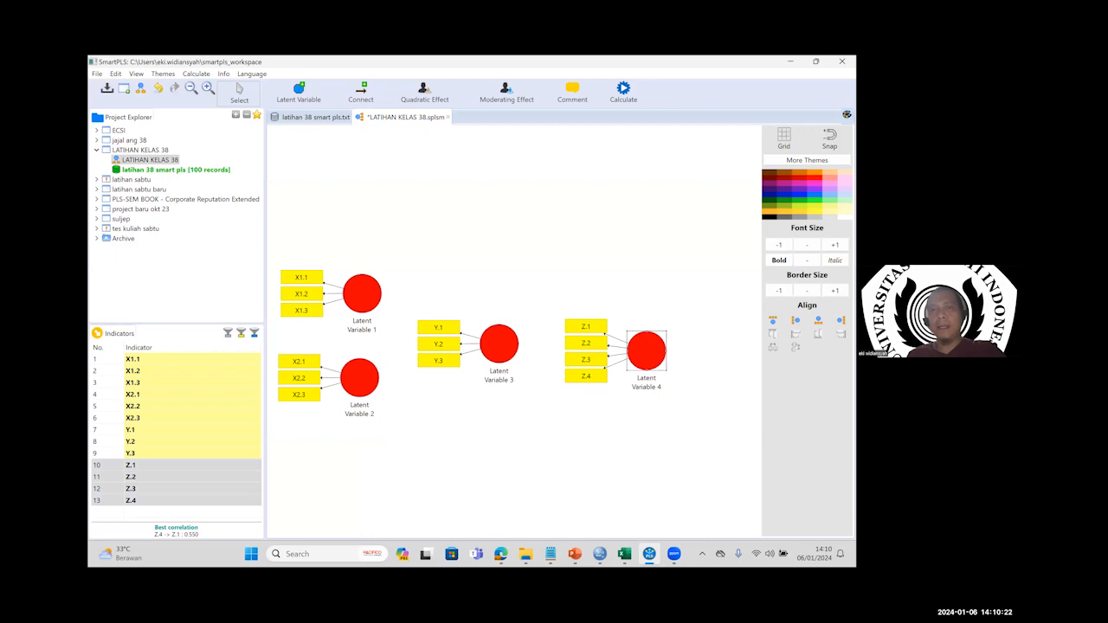
left_click_drag(512, 337, 521, 339)
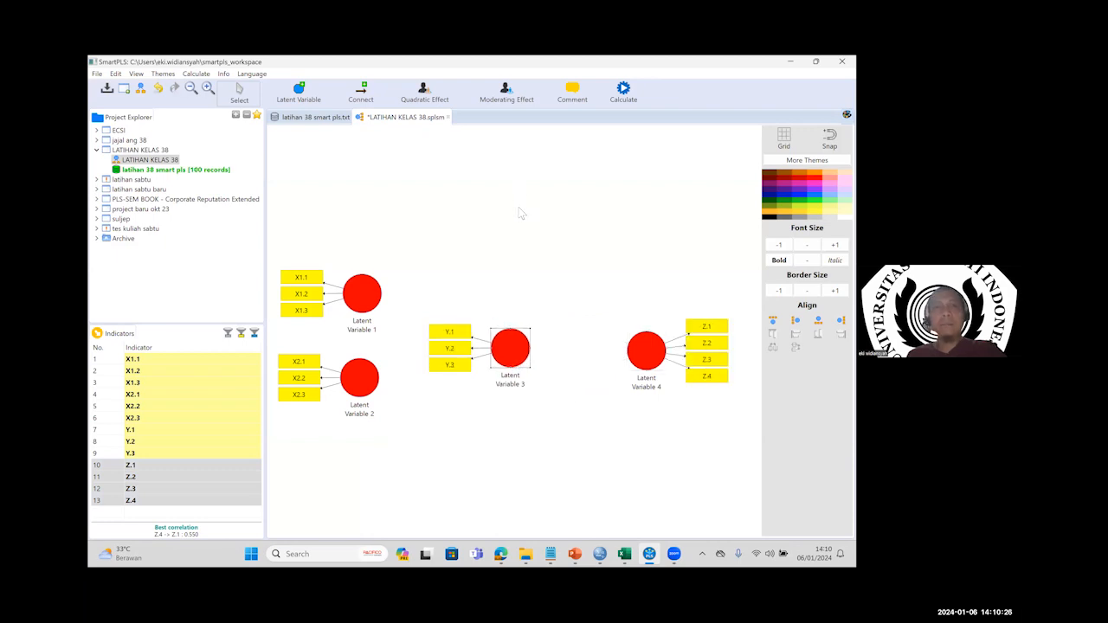
Step: Connect Latent Variables 1 and 2 each to Latent Variables 3 and 4, and Latent Variable 3 to Latent Variable 4
left_click(309, 161)
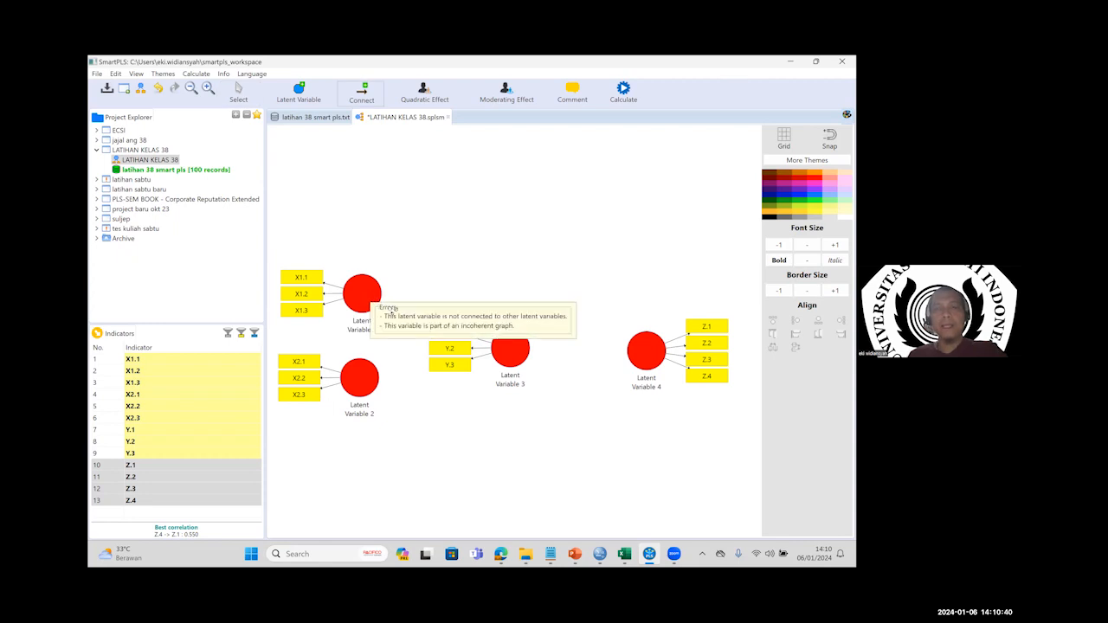
left_click(496, 336)
left_click(368, 387)
left_click(500, 351)
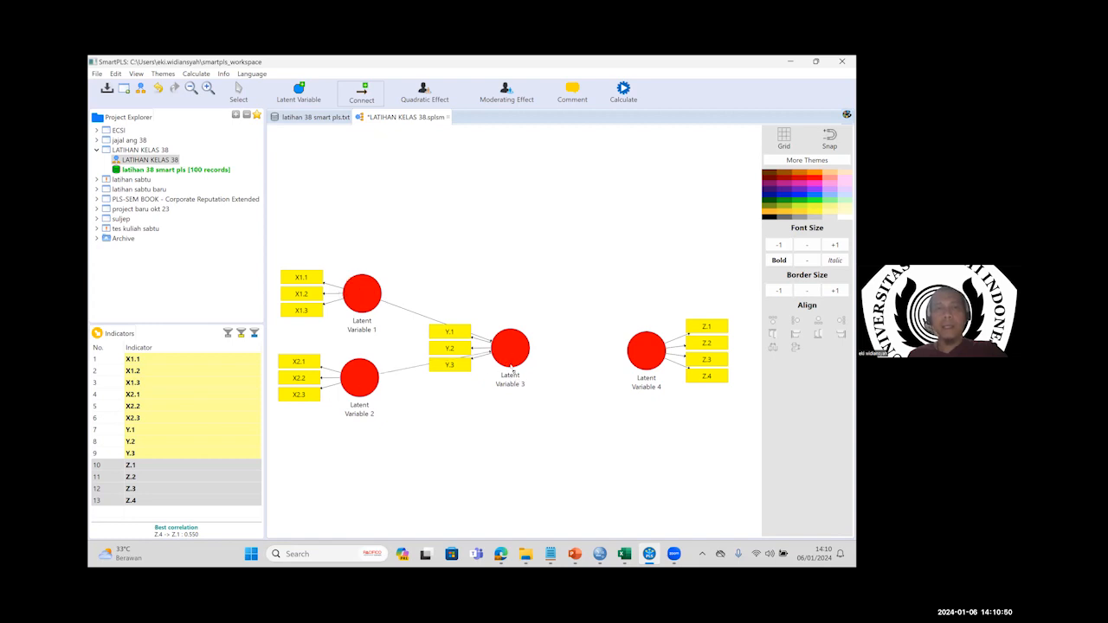
left_click(653, 355)
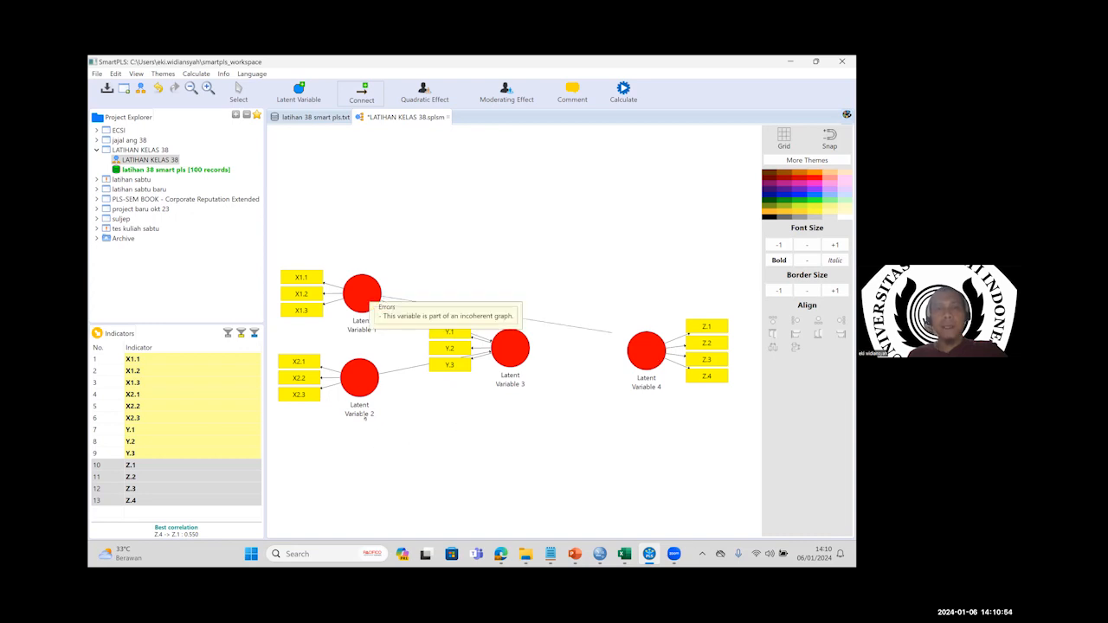
left_click(645, 355)
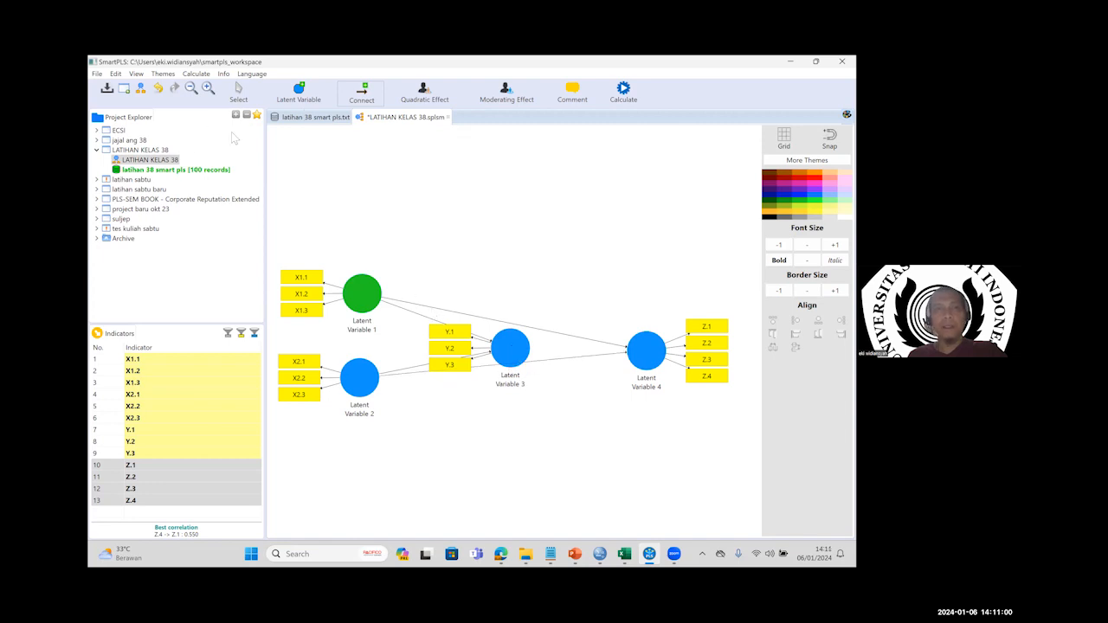
left_click(356, 102)
left_click(664, 350)
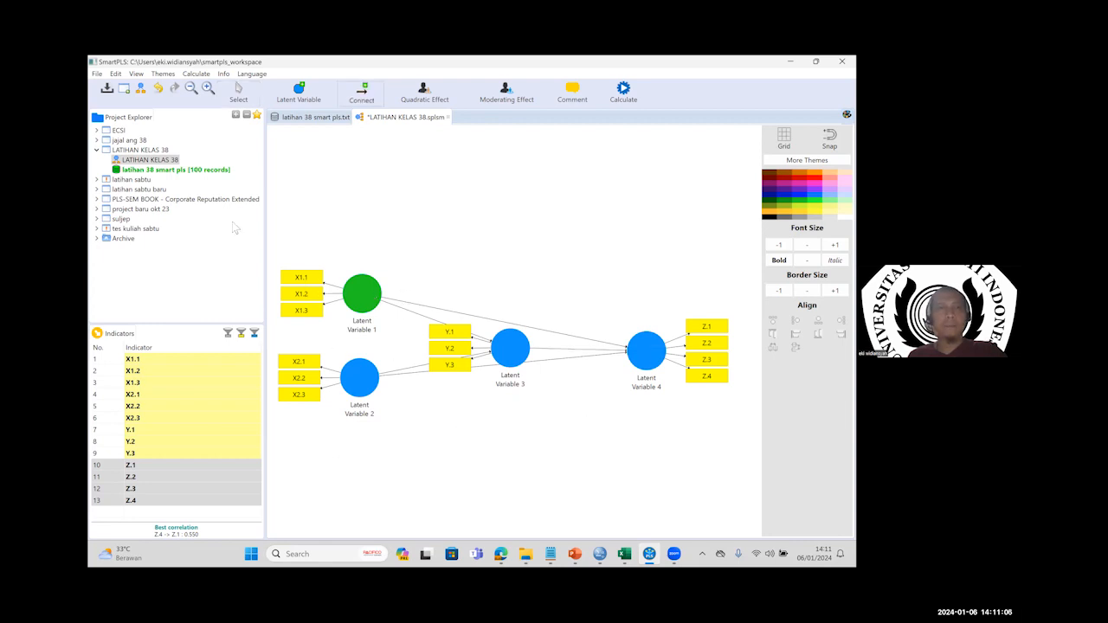
key("Escape")
Step: Spread the model out by moving Latent Variable 1 up, Latent Variable 2 down and Latent Variable 3 between them, away from Latent Variable 4
left_click(363, 294)
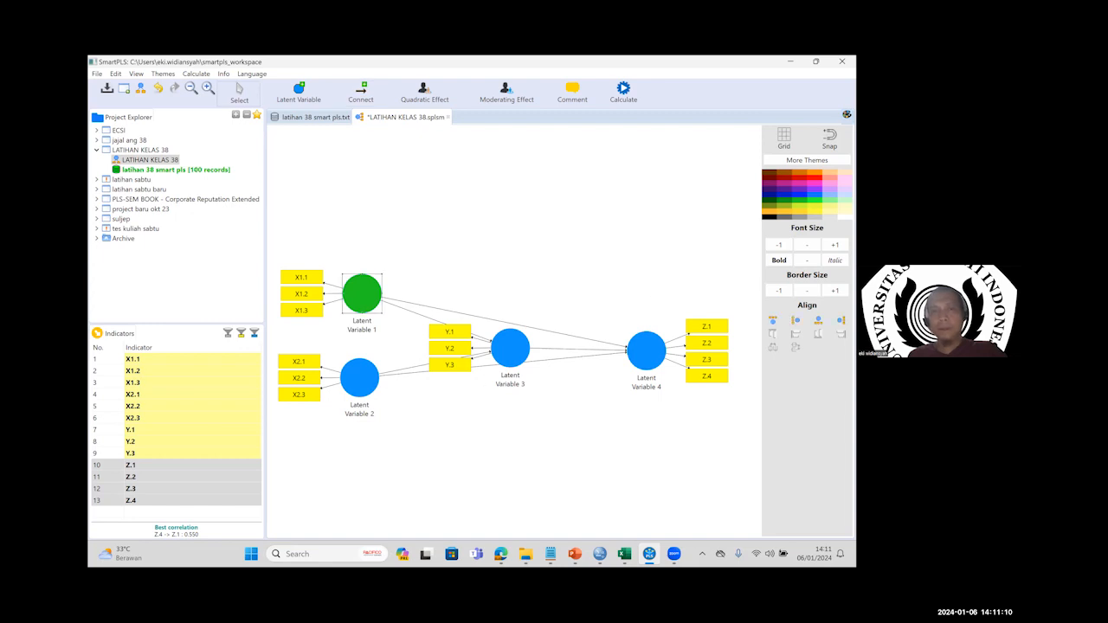
left_click(359, 377)
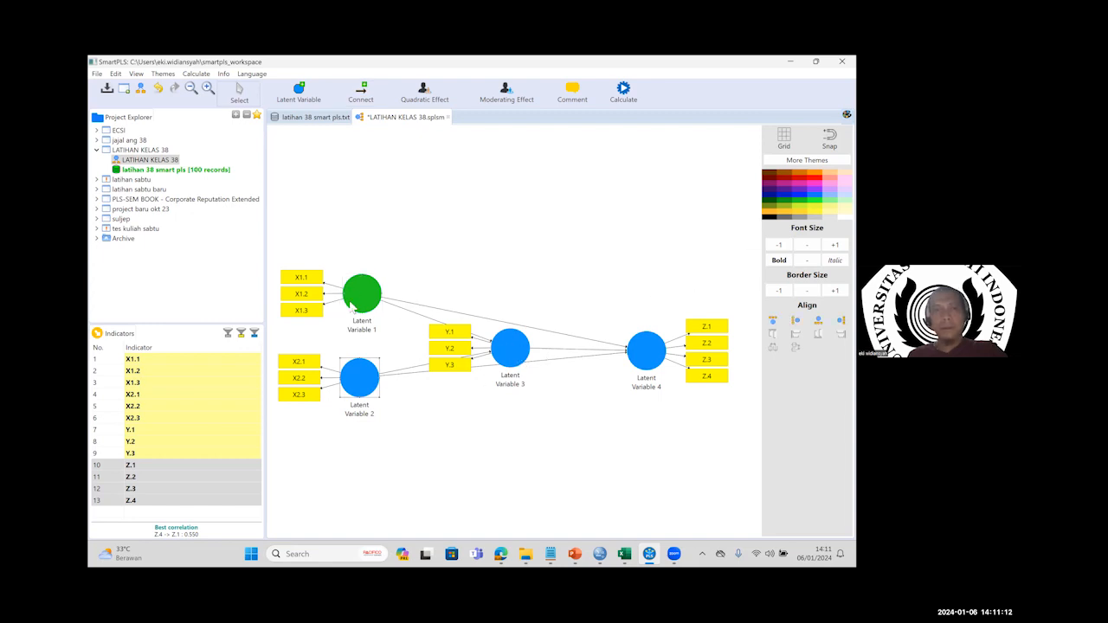
left_click(811, 199)
left_click(510, 348)
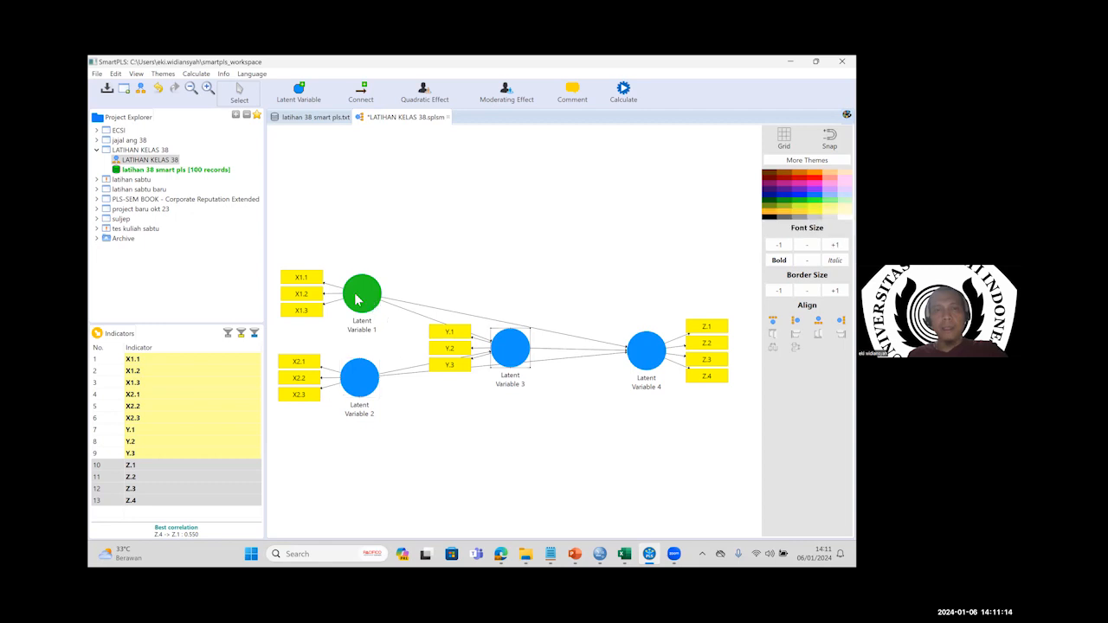
left_click_drag(362, 294, 351, 255)
left_click_drag(359, 378, 352, 432)
left_click_drag(510, 348, 464, 345)
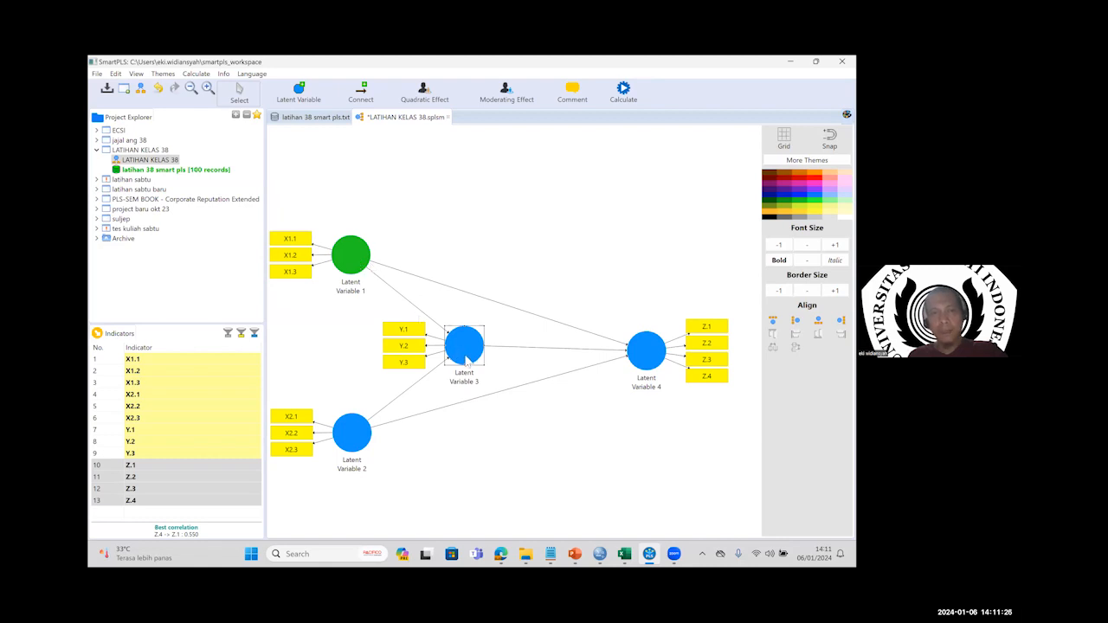
Step: Rename Latent Variable 1 to "gaya kepemimpinan (X1)" for both the model and the reports
right_click(342, 297)
left_click(377, 237)
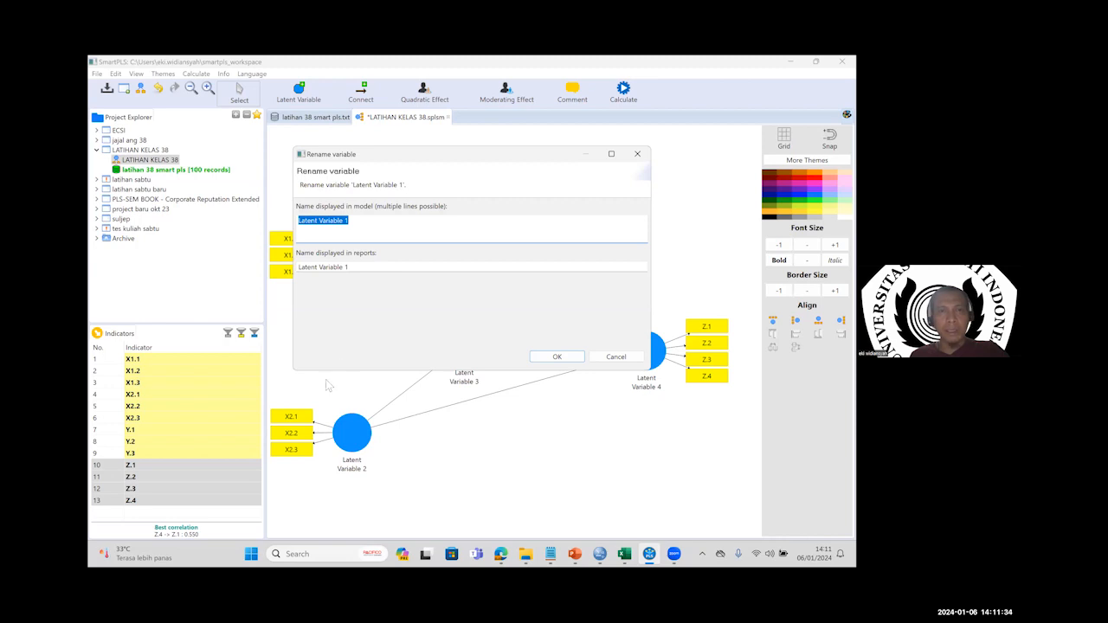
type("hay")
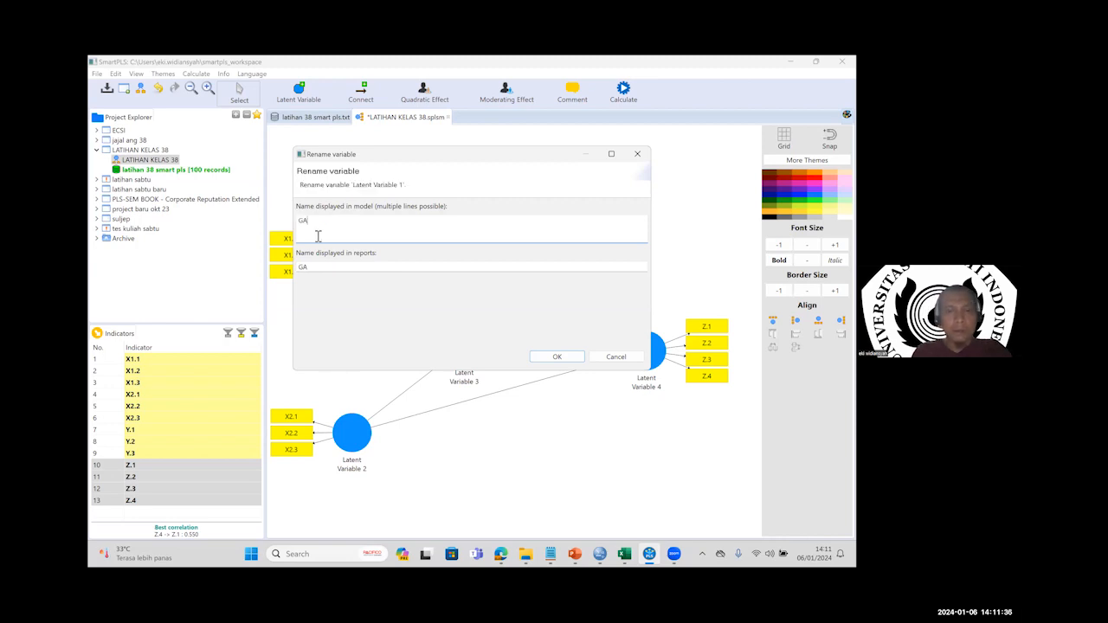
key("BackSpace")
key("BackSpace")
key("BackSpace")
type("gaya kepemimpinan (X1")
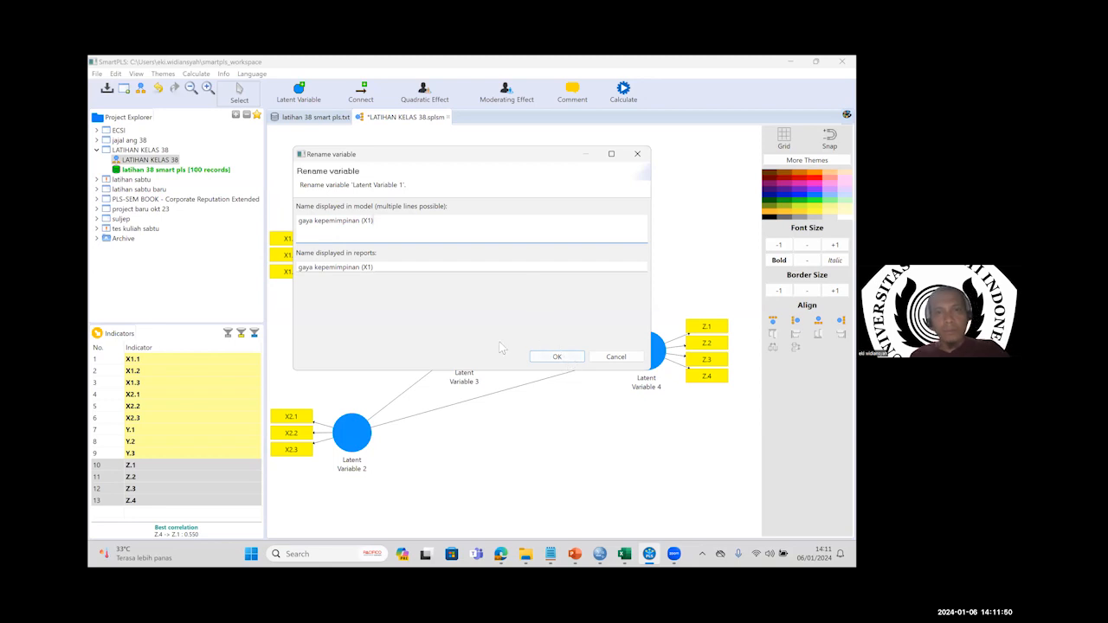
left_click(557, 357)
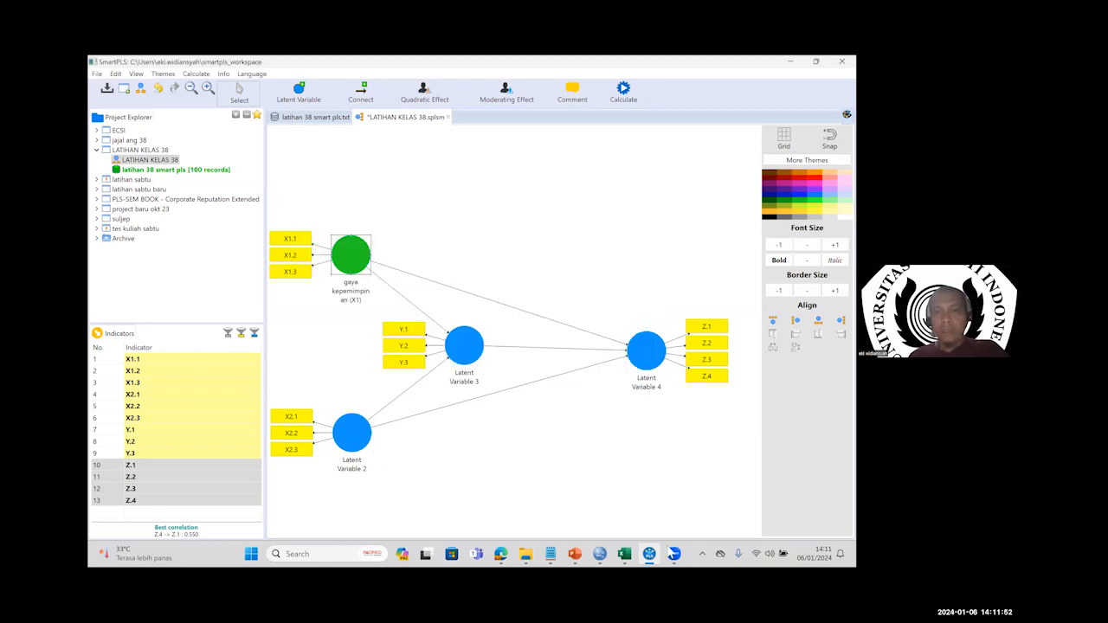
Step: Check the variable names in the Excel workbook "data path analisis spss", and rename Latent Variable 2 in SmartPLS to "Lingk kerja (X2)"
left_click(625, 554)
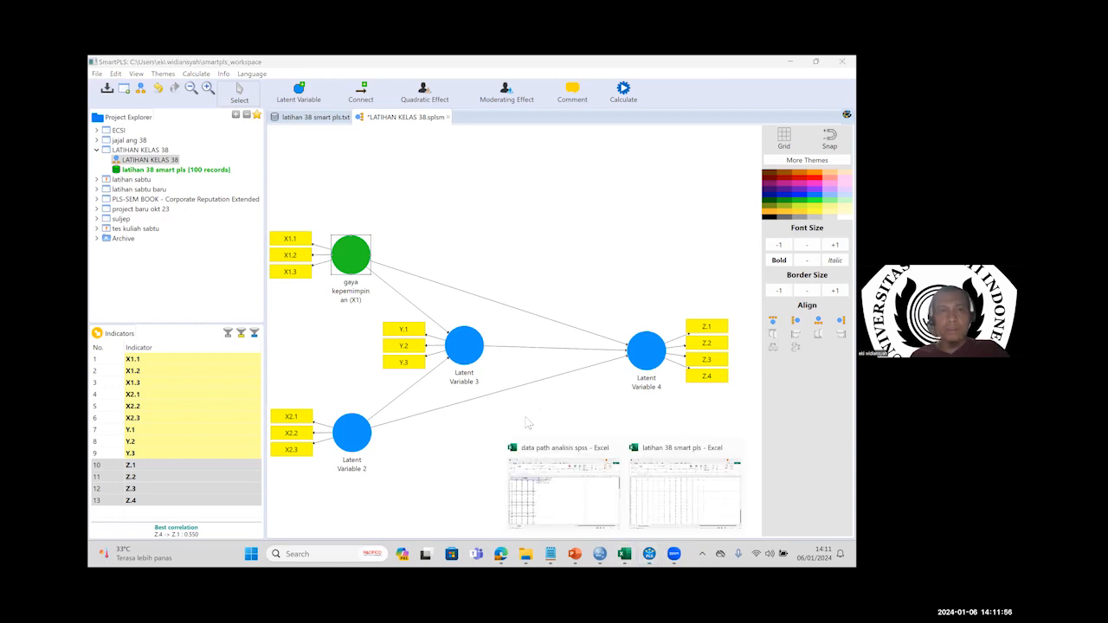
left_click(537, 472)
key("Tab")
key("alt+Tab")
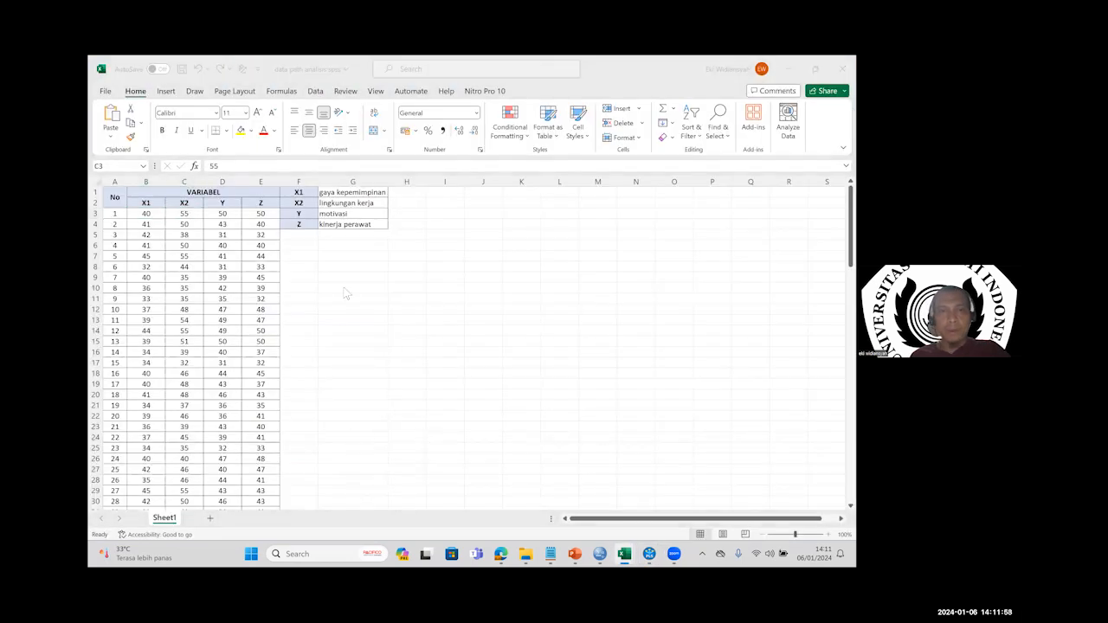
right_click(350, 435)
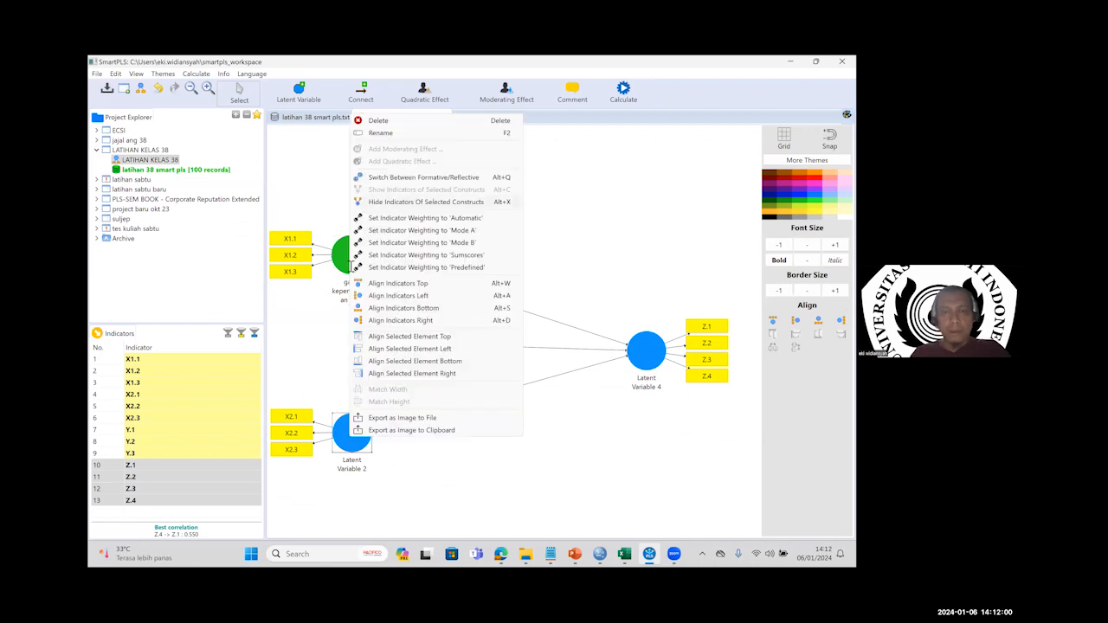
left_click(390, 133)
type("LING")
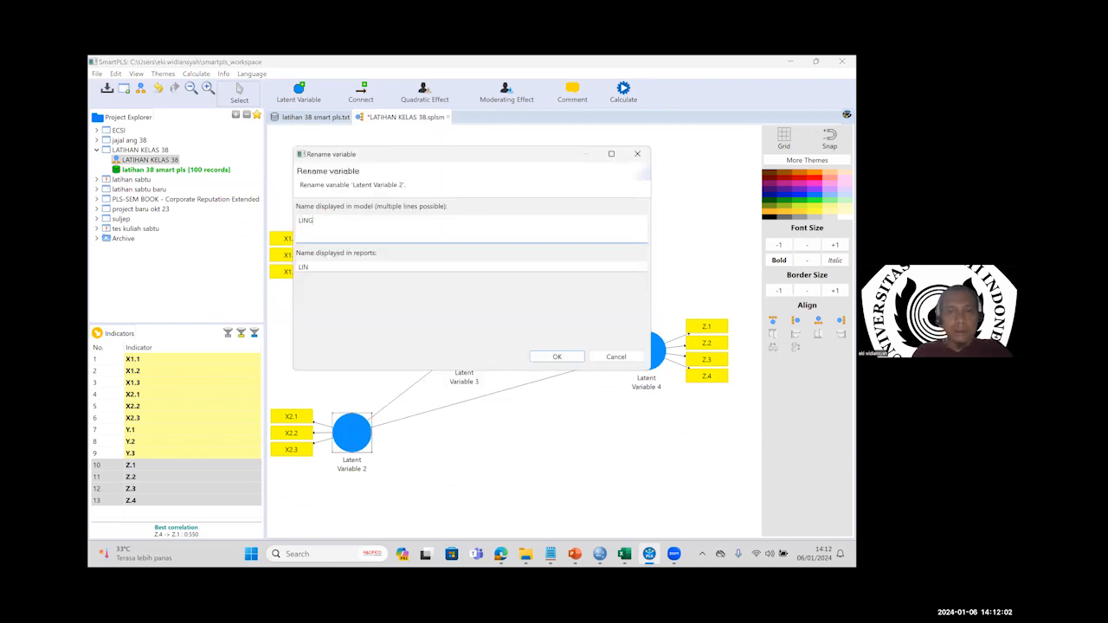
key("BackSpace")
key("BackSpace")
type("gk kerja (X2")
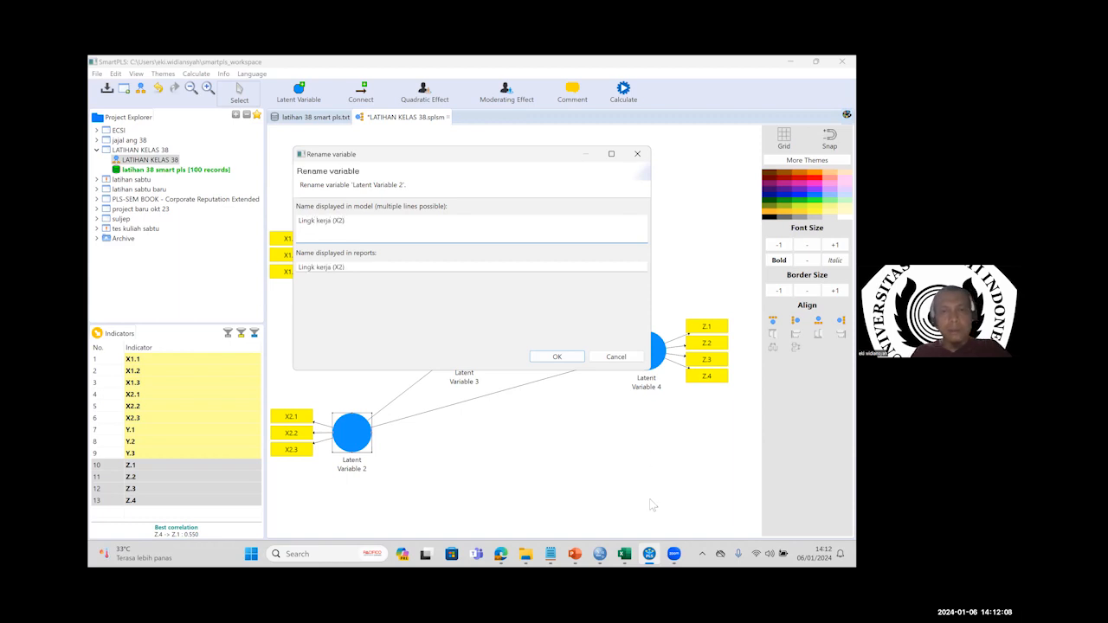
left_click(558, 357)
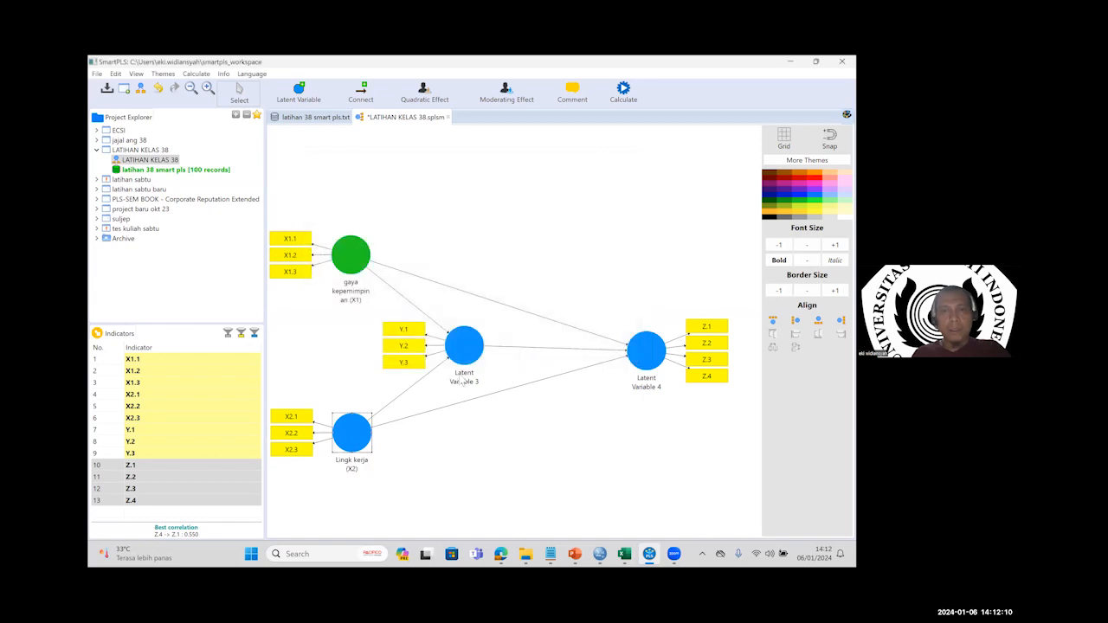
Step: Rename Latent Variable 3 to "Motivasi (Y)"
left_click(464, 347)
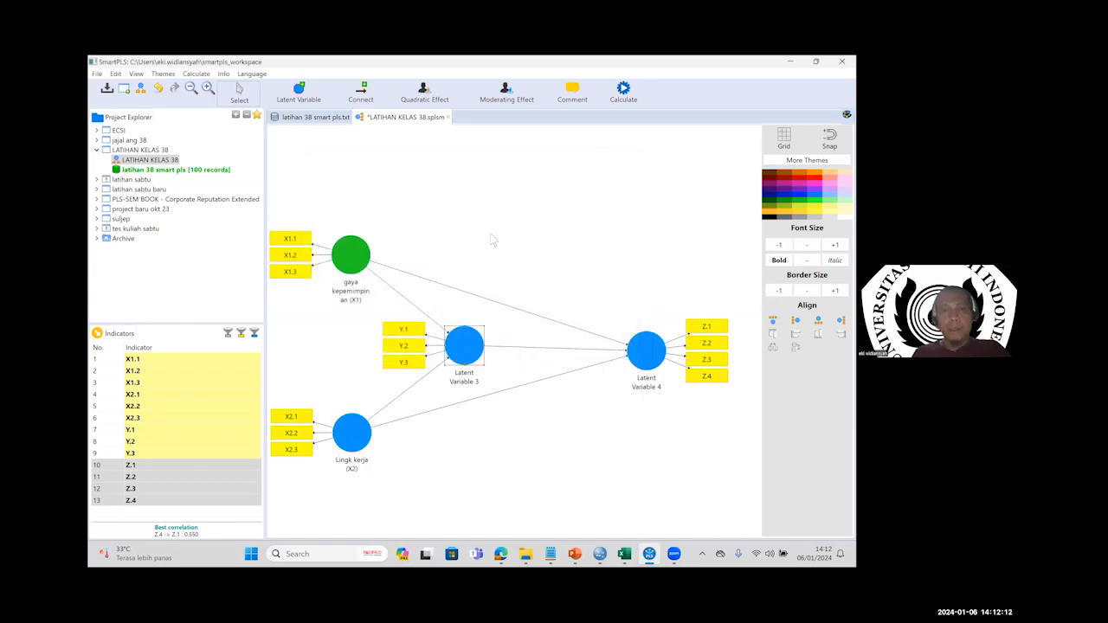
right_click(463, 238)
key("F2")
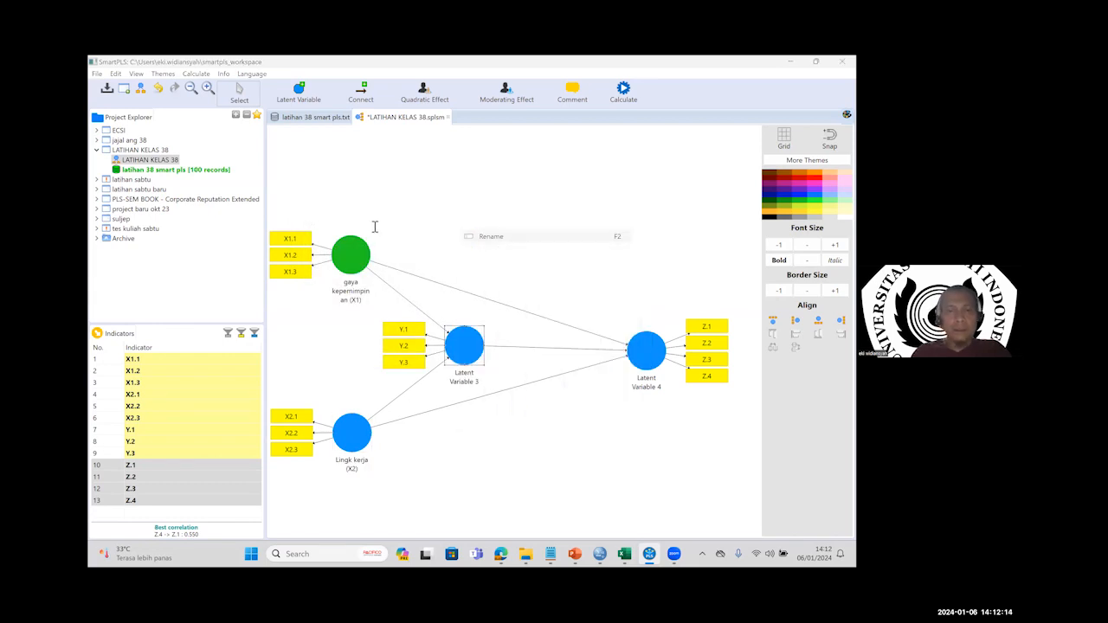
type("mOTIV")
key("BackSpace")
key("BackSpace")
type("Motivasi (Y")
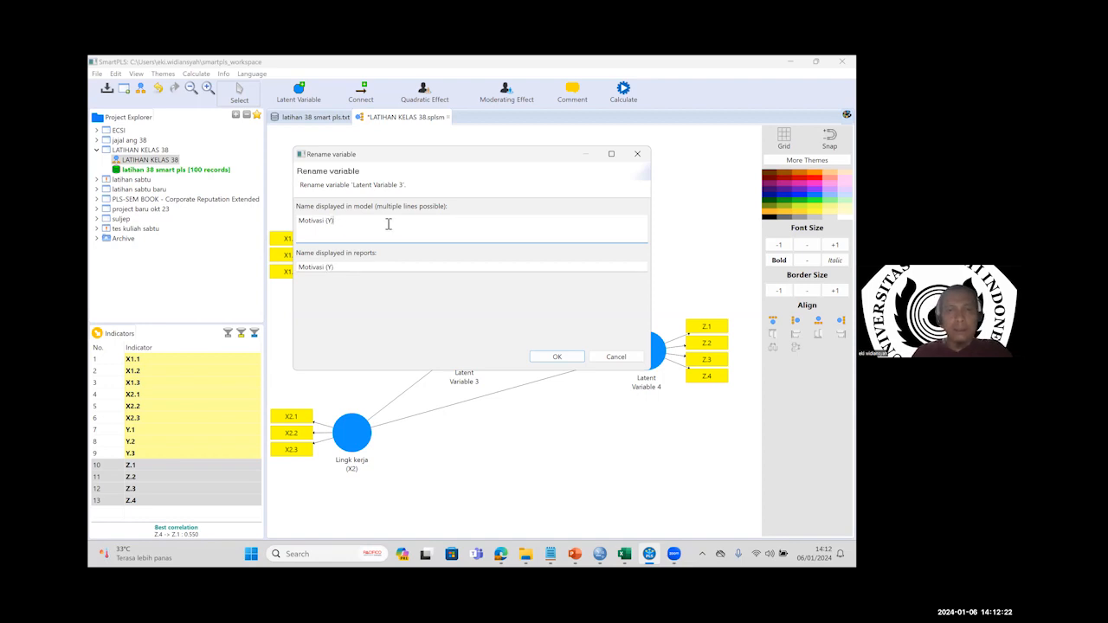
left_click(563, 355)
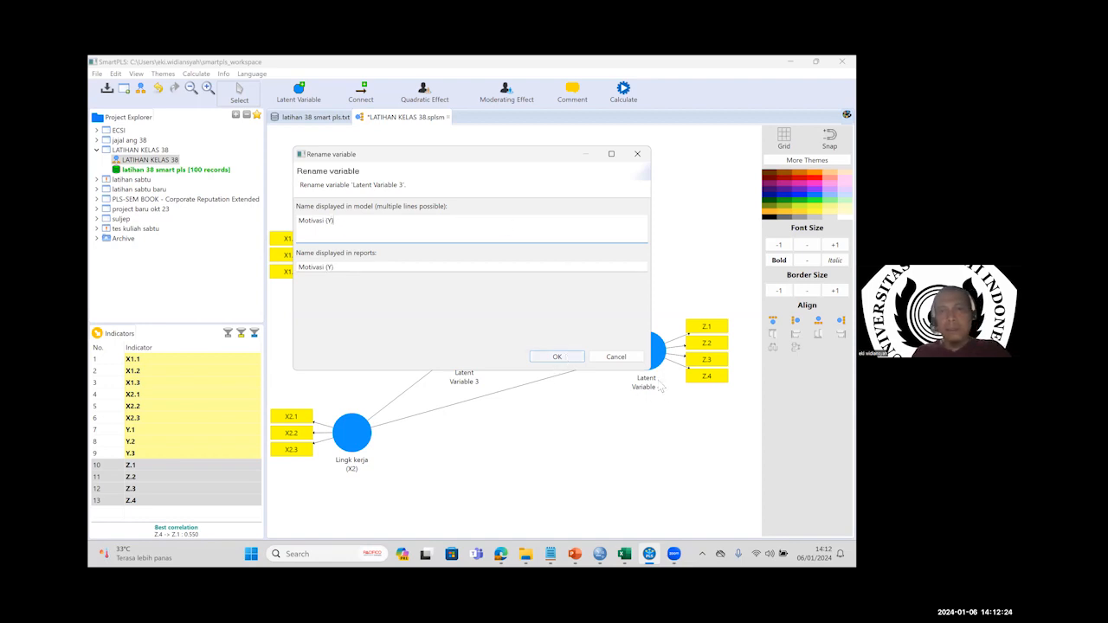
Step: Rename Latent Variable 4 to "Kinerja Perawat (Z)" and clear the selection in the model
right_click(645, 360)
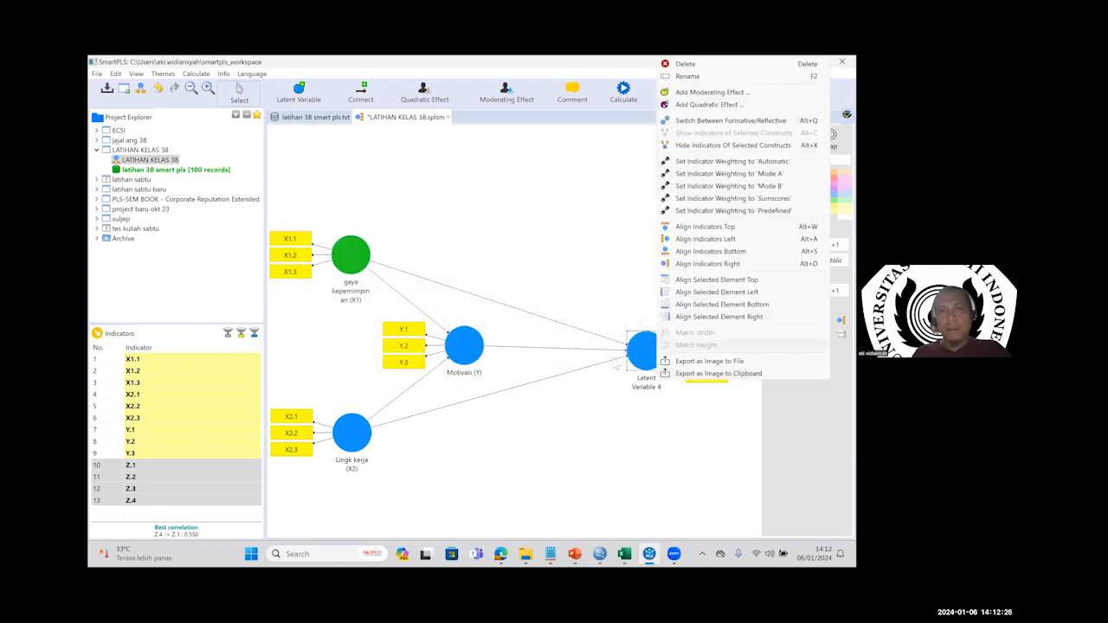
key("F2")
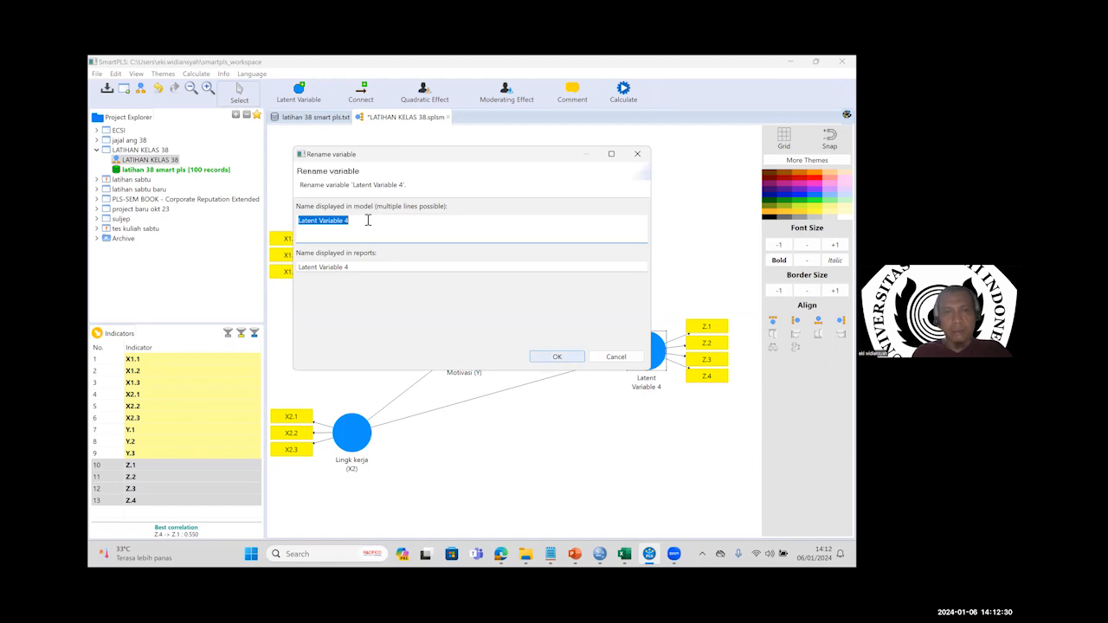
type("KIN")
type("inerja")
type(" Perawat (Z")
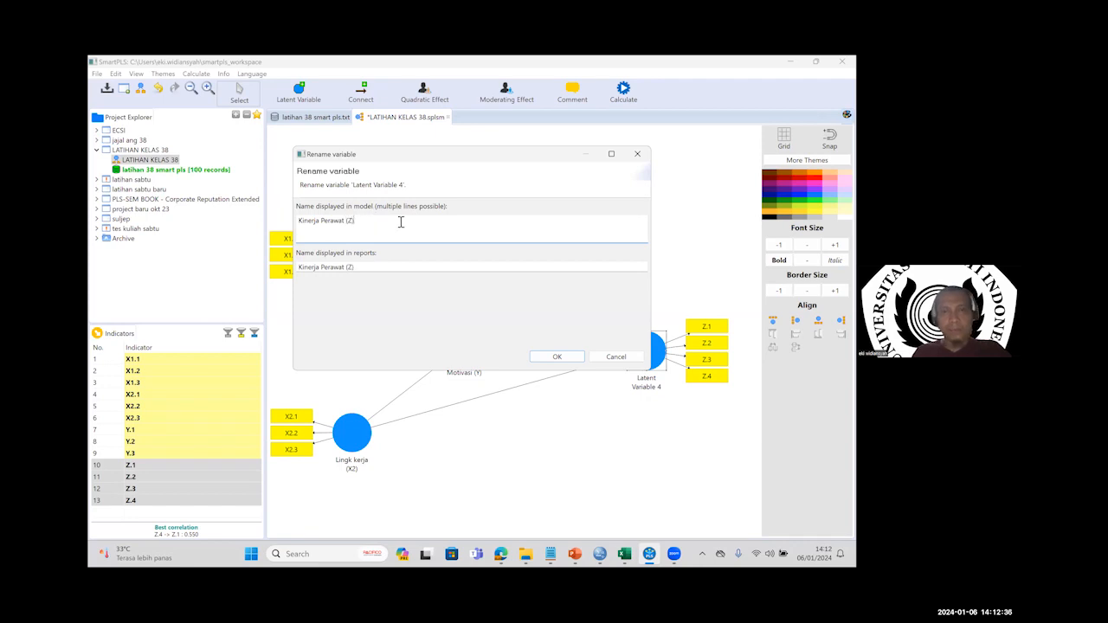
left_click(558, 358)
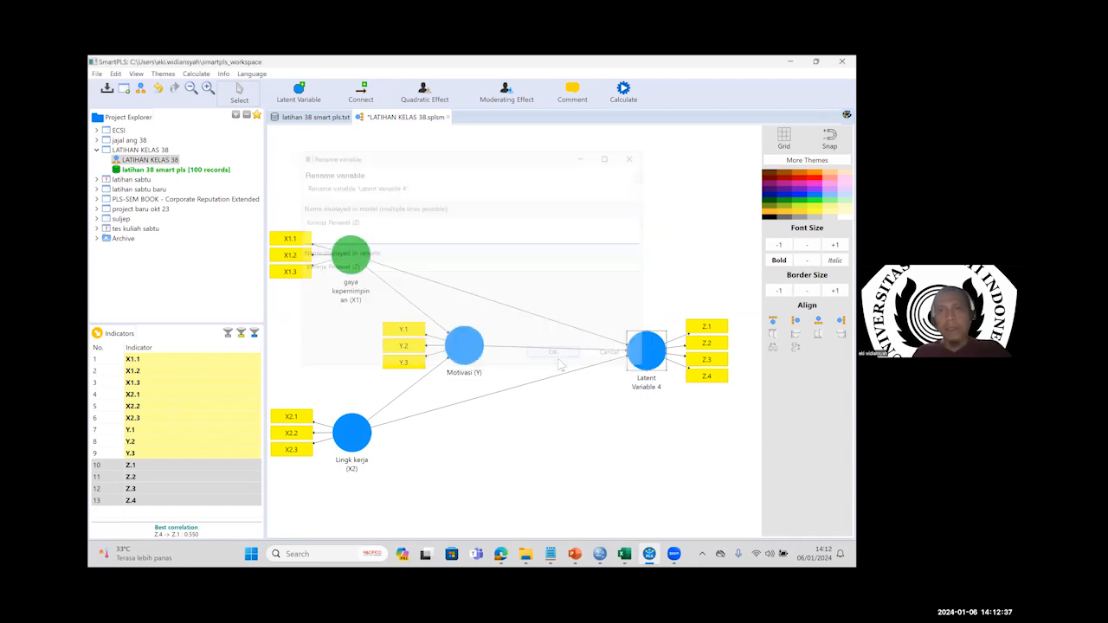
right_click(649, 351)
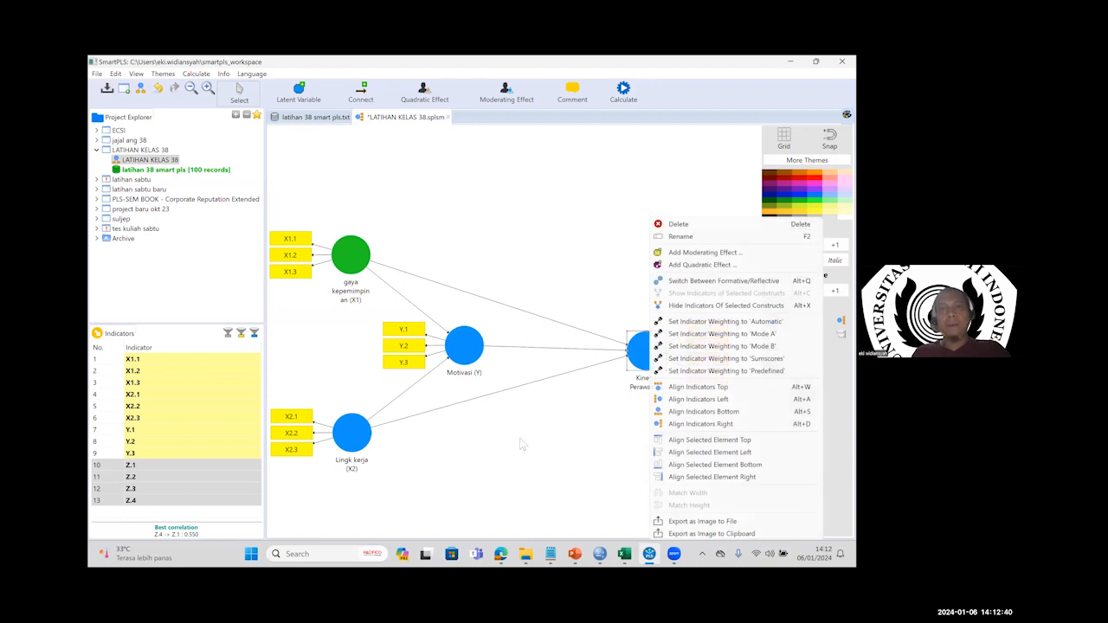
left_click(443, 442)
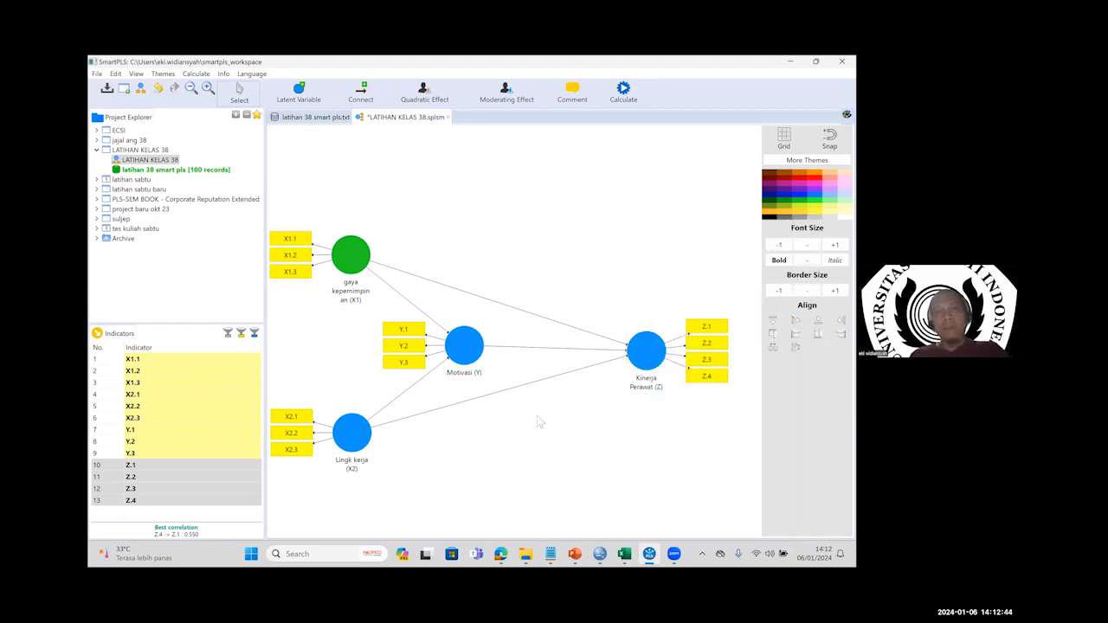
Step: Export the path model as the PNG image "TES GAMBAR 38" to the Downloads folder, view the picture and return to SmartPLS
right_click(571, 236)
right_click(534, 240)
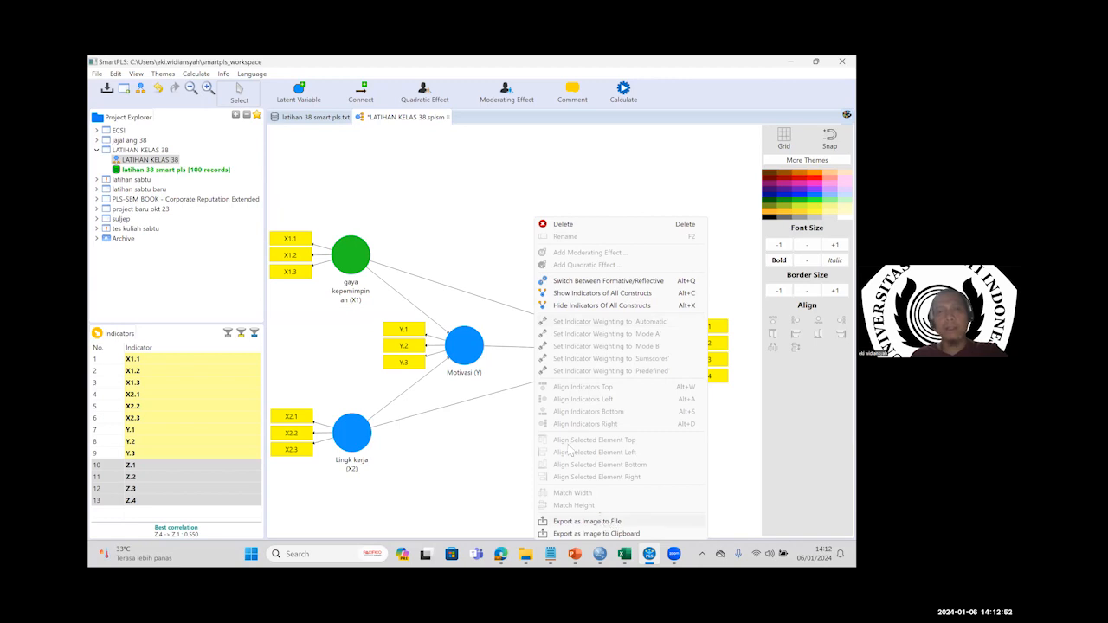
left_click(162, 213)
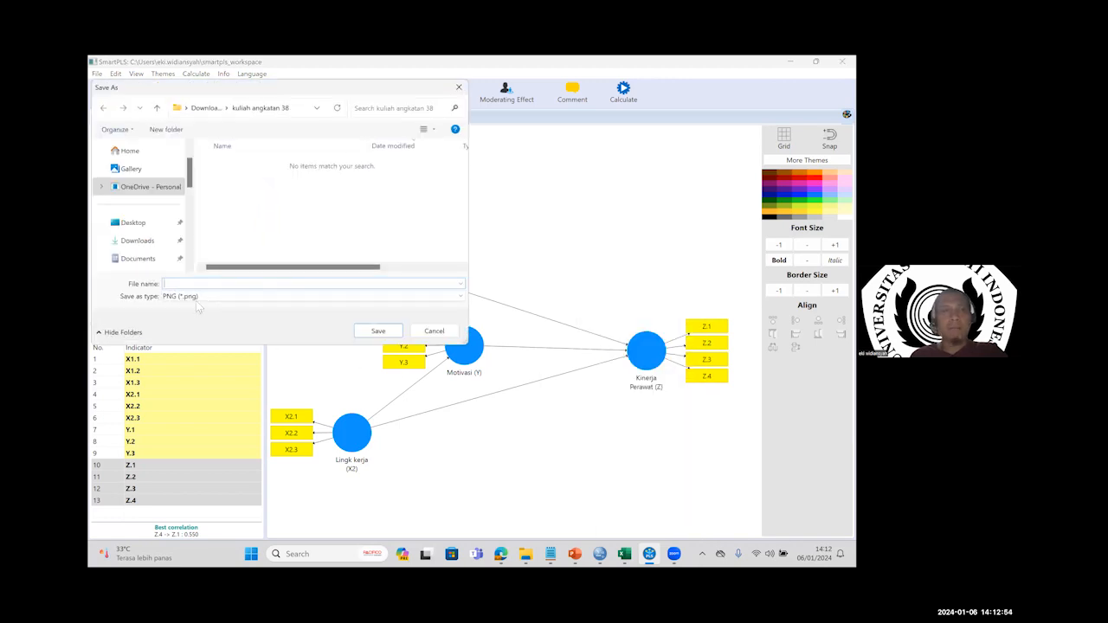
left_click(207, 284)
type("TES GAMBAR")
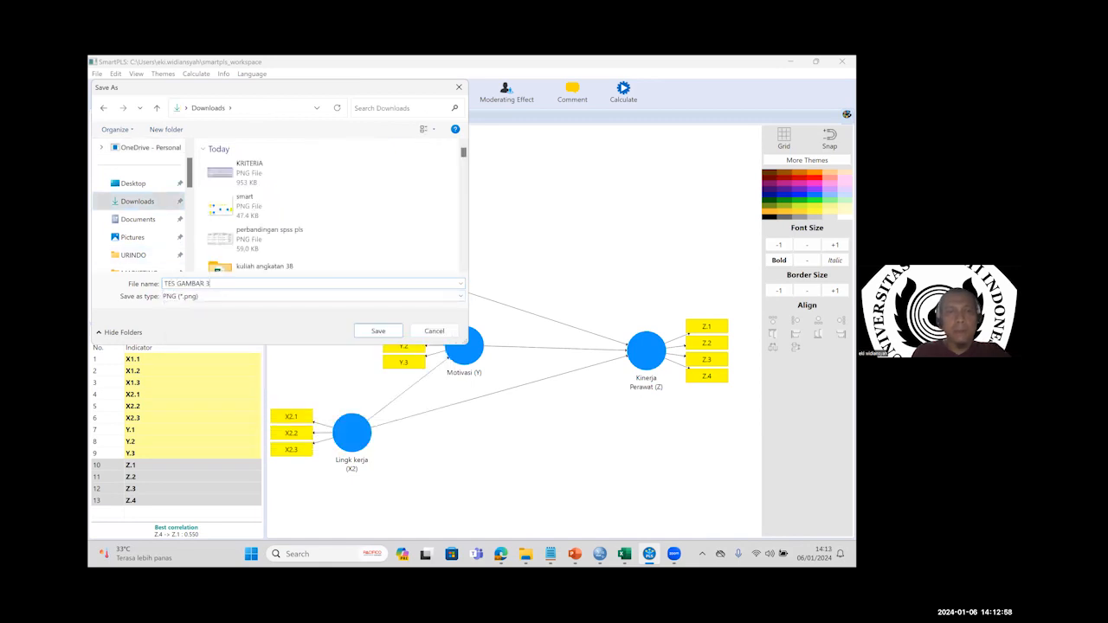
type(" 3")
key("Return")
mouse_move(478, 551)
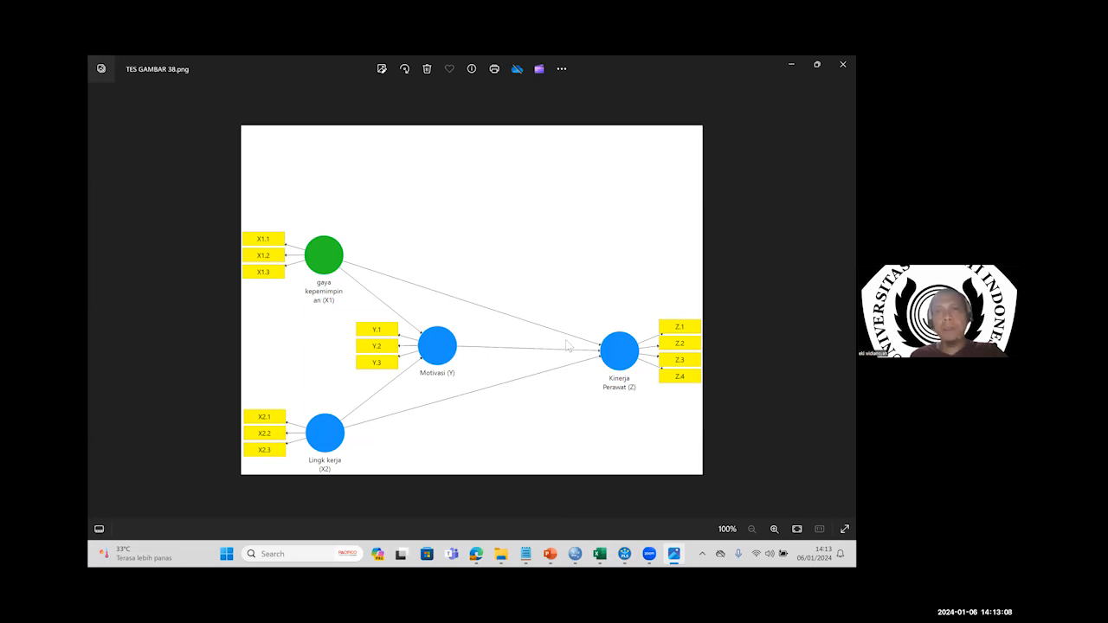
key("alt+Tab")
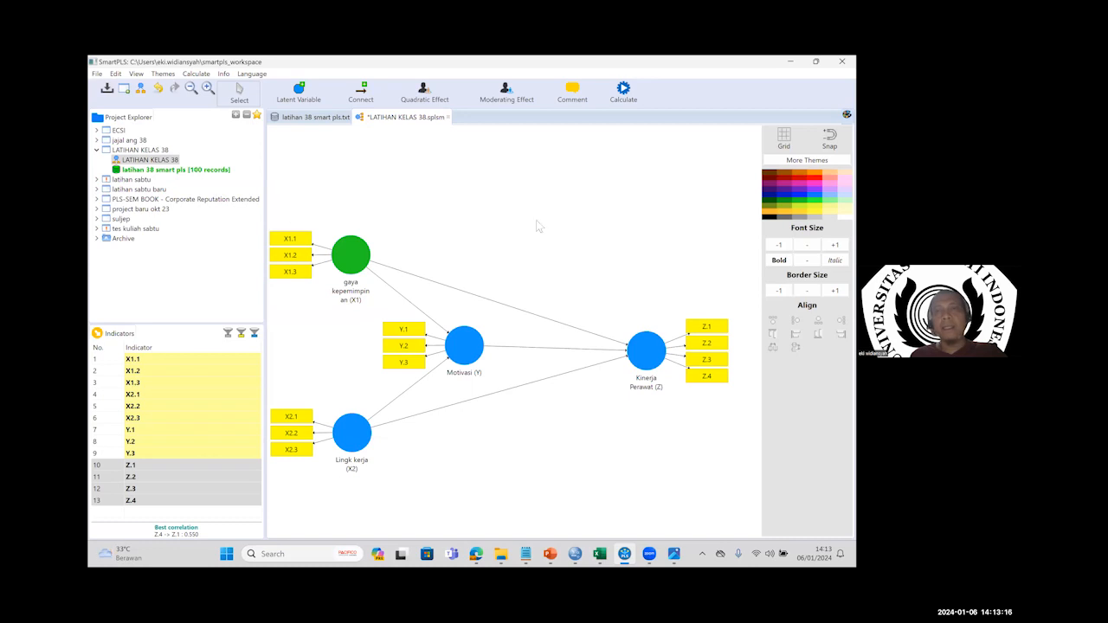
Step: Run the PLS Algorithm on the path model with its default settings and open the full report
left_click(658, 106)
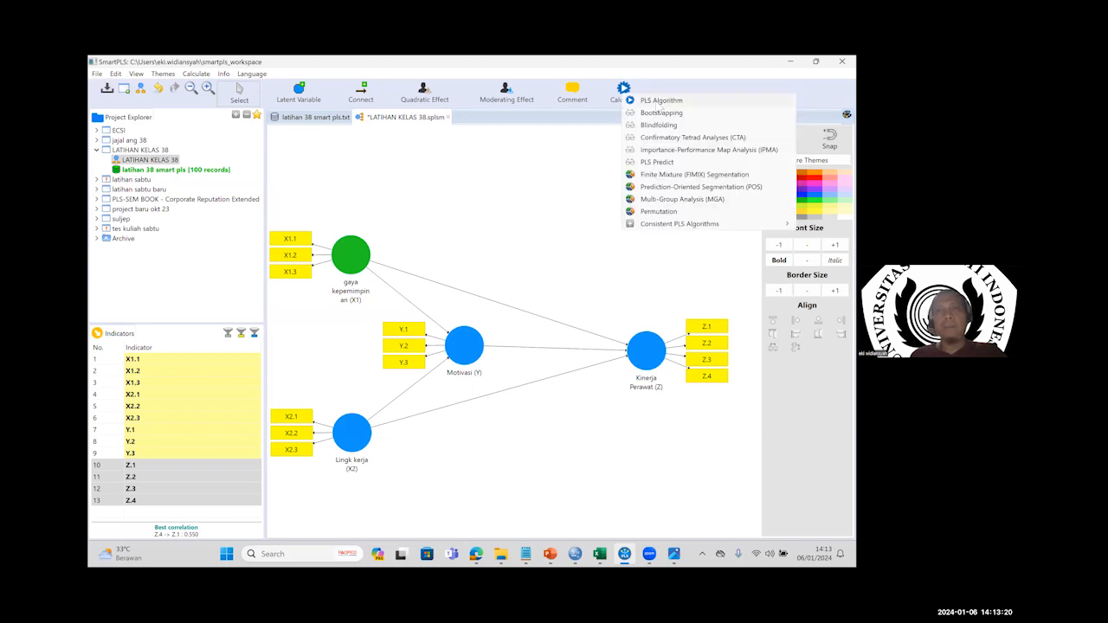
left_click(658, 102)
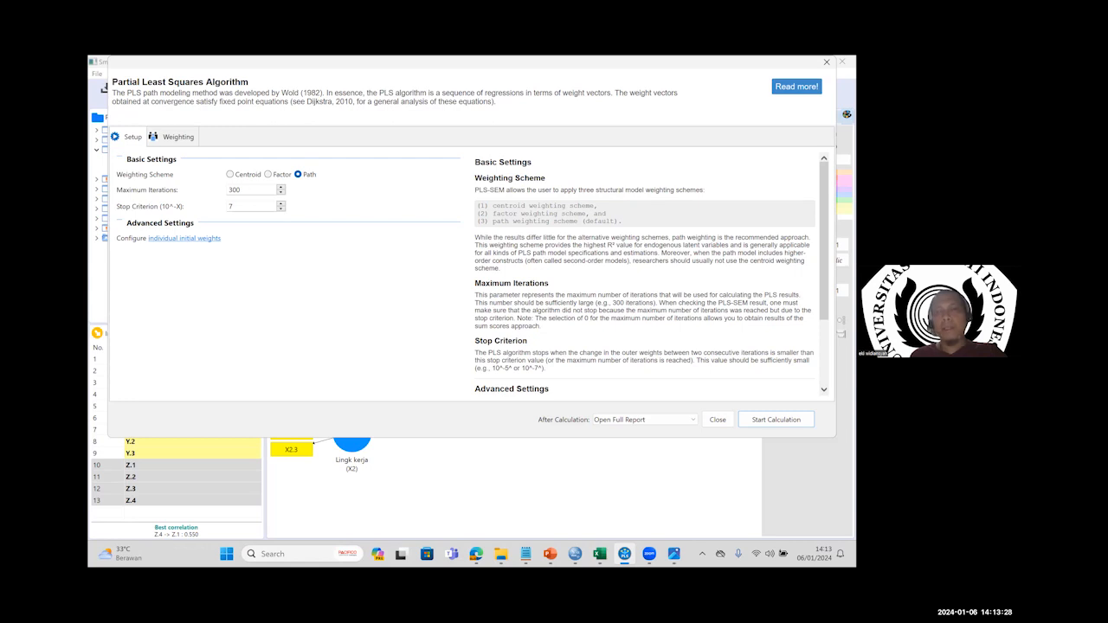
key("Return")
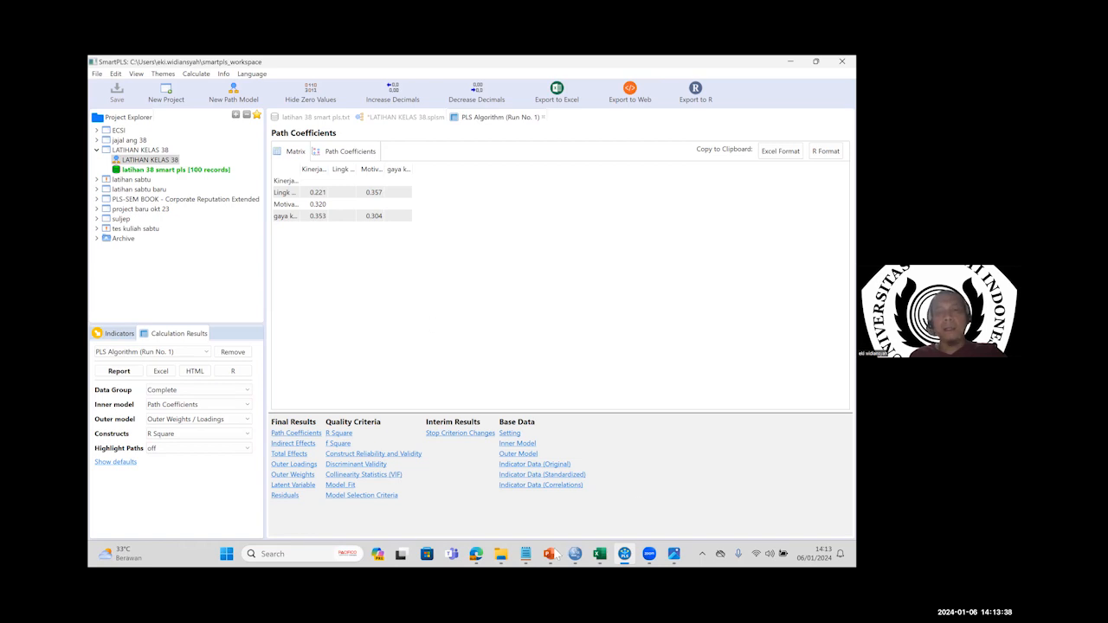
Step: Switch to PowerPoint, end the two running slide shows and bring up the Kriteria Pengukuran slide in the kuliah stats 24_v03 presentation
mouse_move(552, 556)
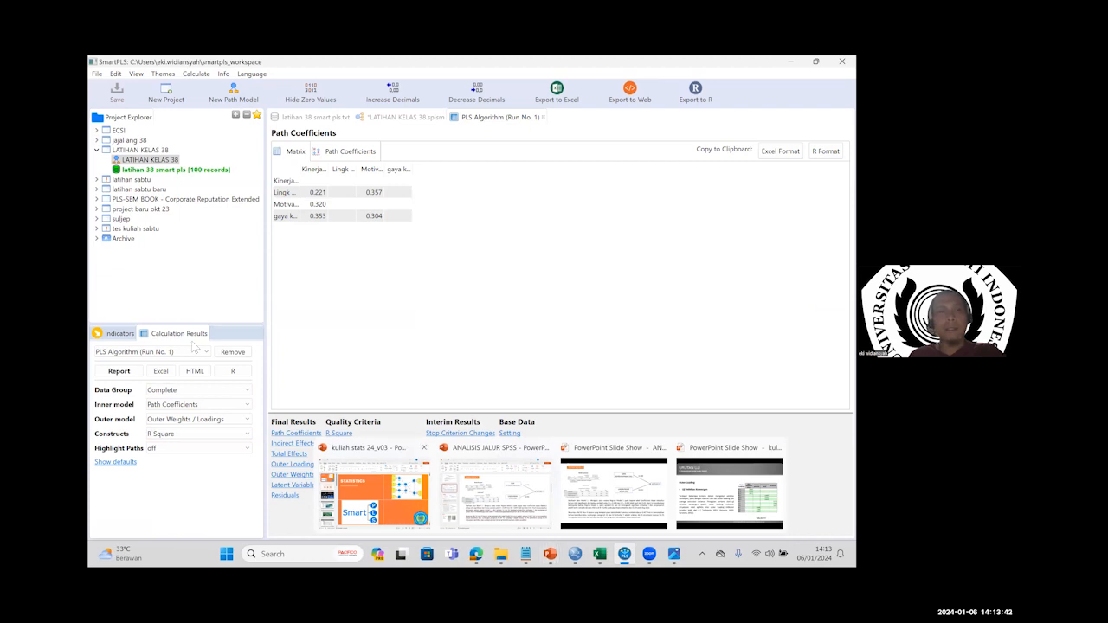
left_click(730, 492)
key("Left")
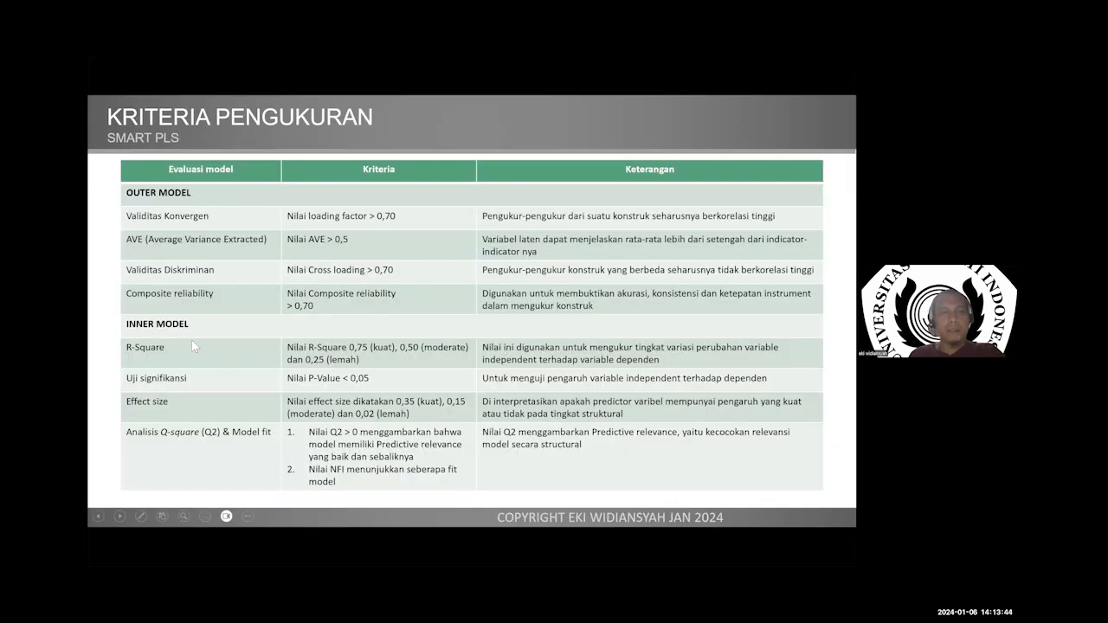
key("alt+Tab")
mouse_move(553, 555)
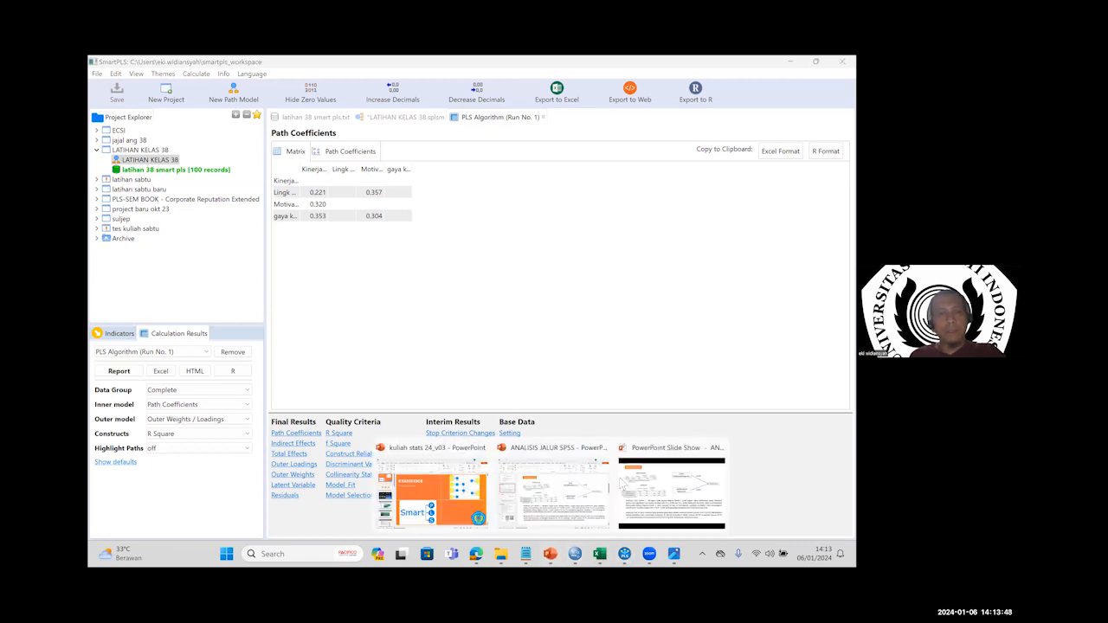
left_click(672, 492)
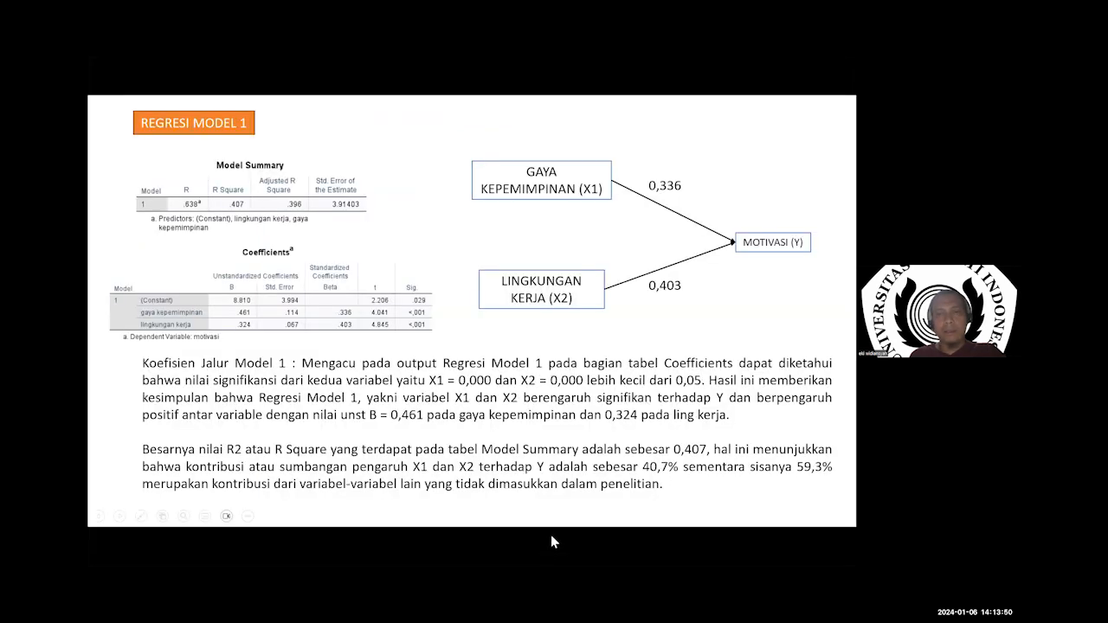
key("alt+Tab")
mouse_move(552, 554)
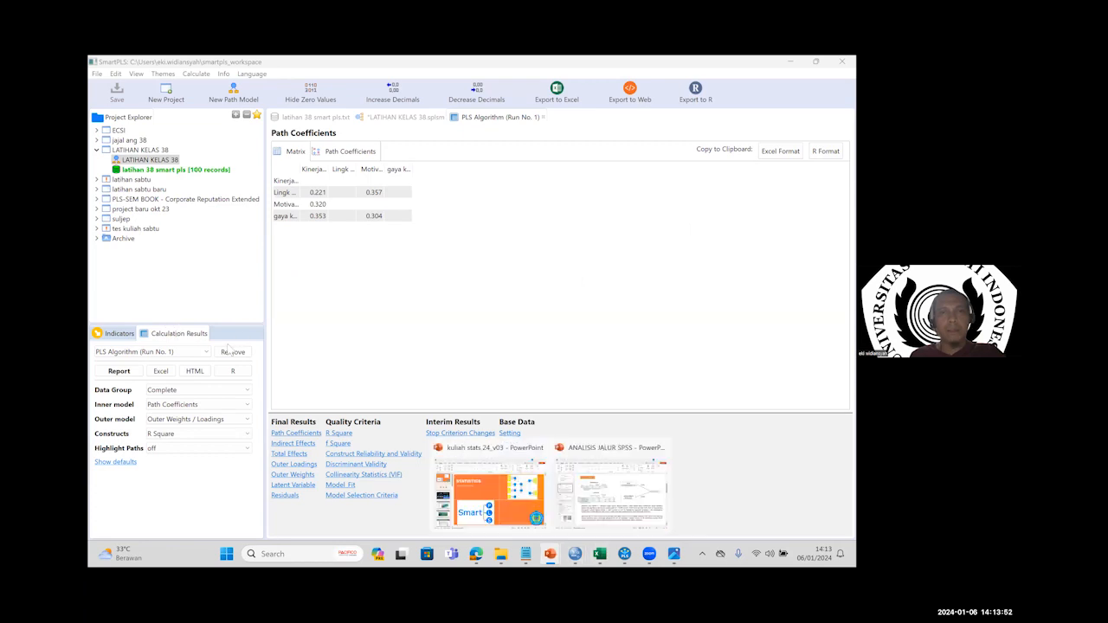
left_click(490, 487)
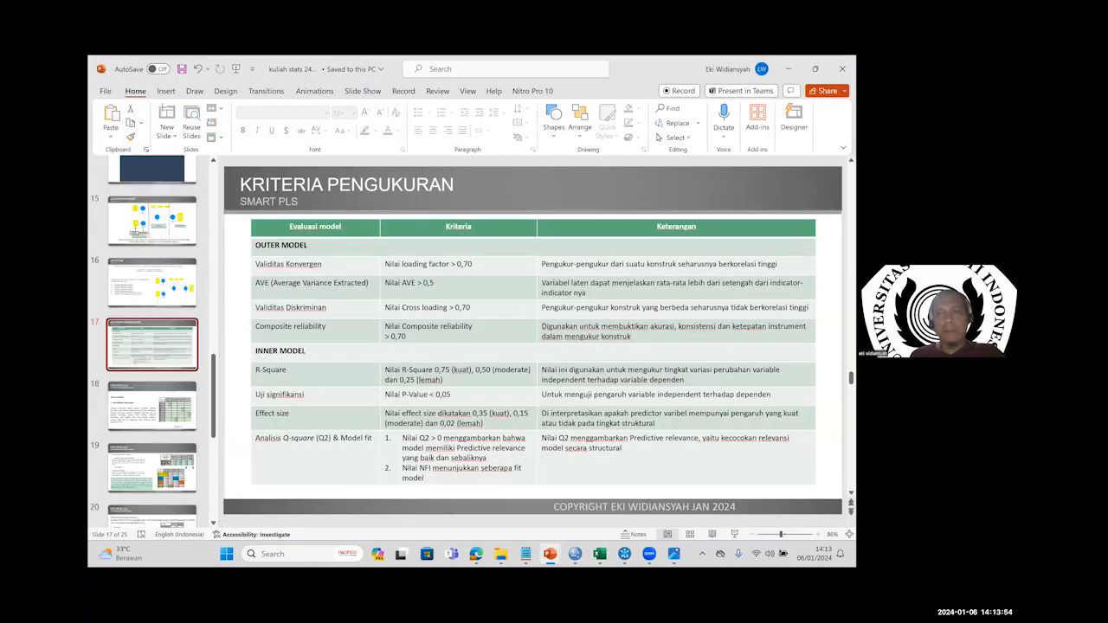
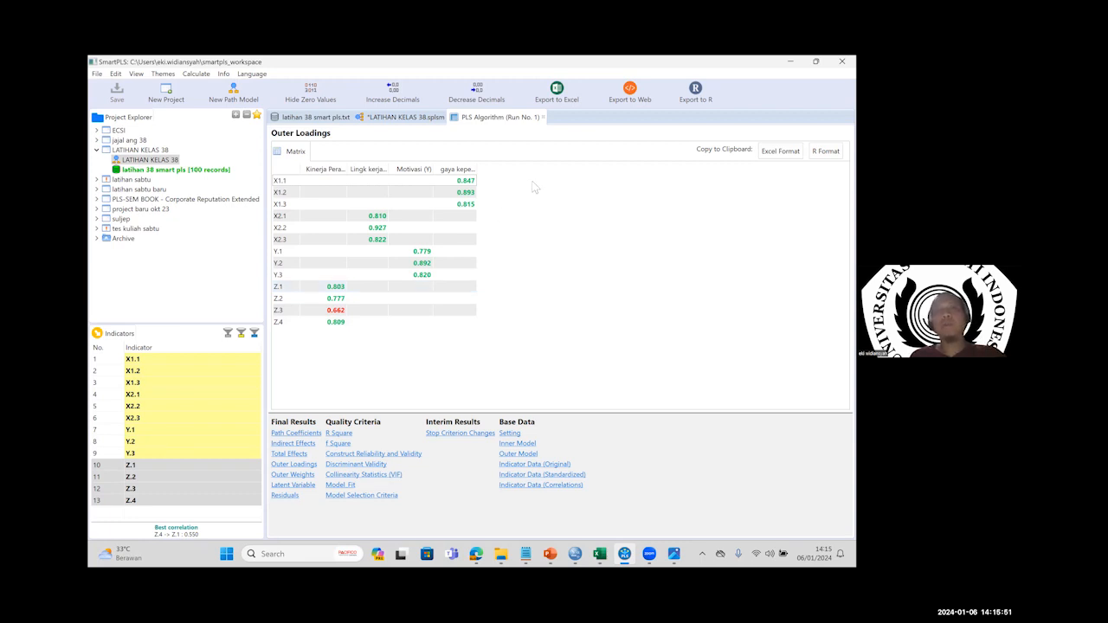
Step: Export the PLS Algorithm report to Downloads as the Excel file "LATIHAN KELAS 38_01" and open it in Excel
left_click(558, 99)
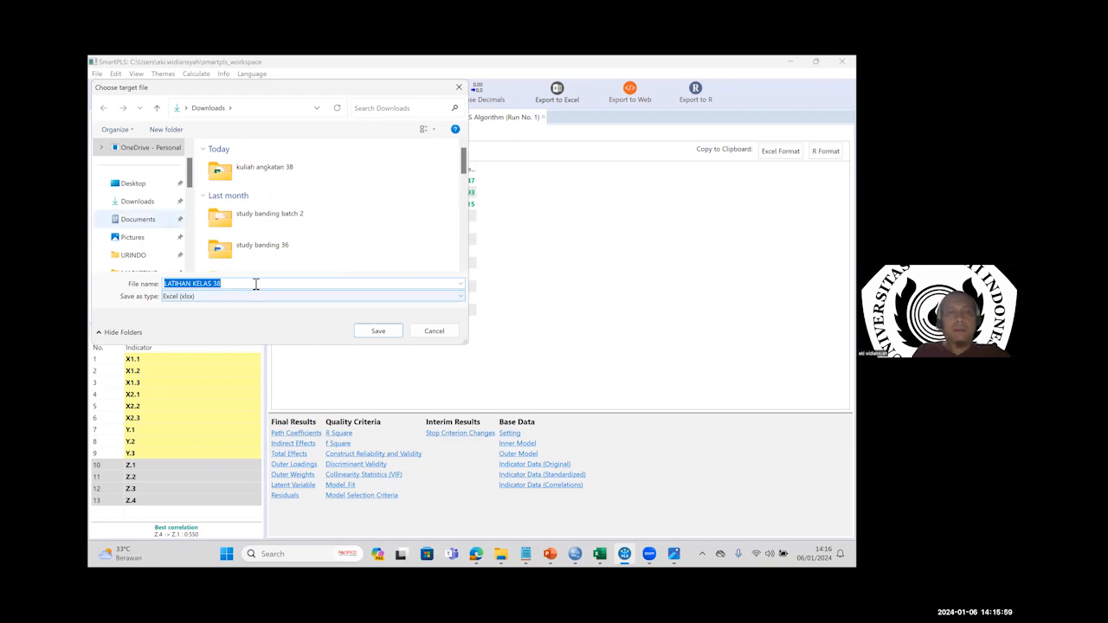
left_click(256, 284)
type("_01")
left_click(378, 331)
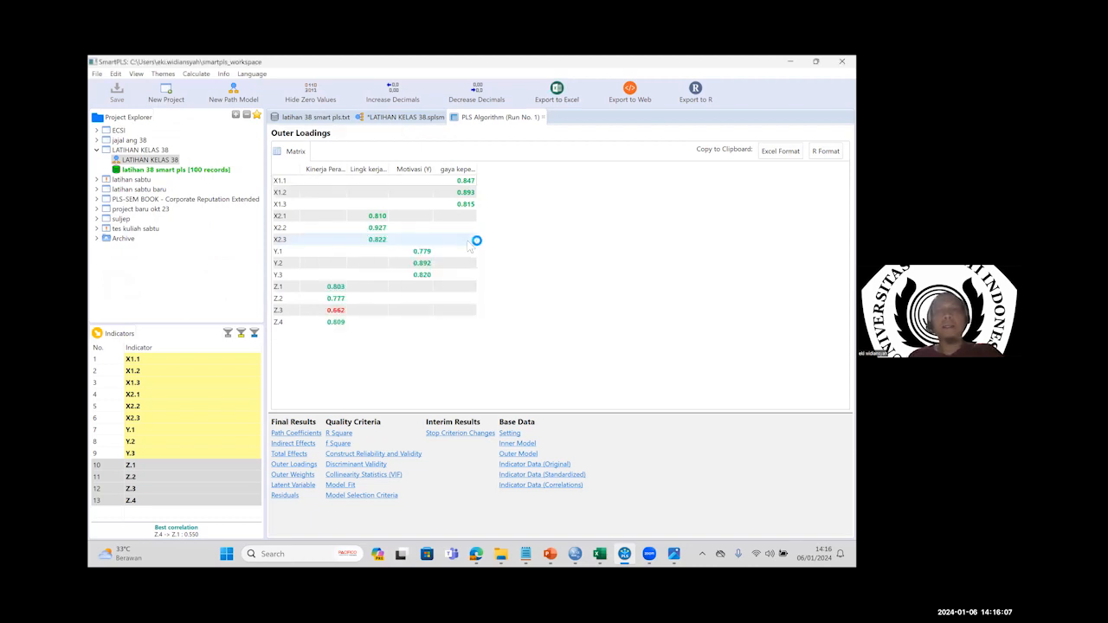
left_click(508, 364)
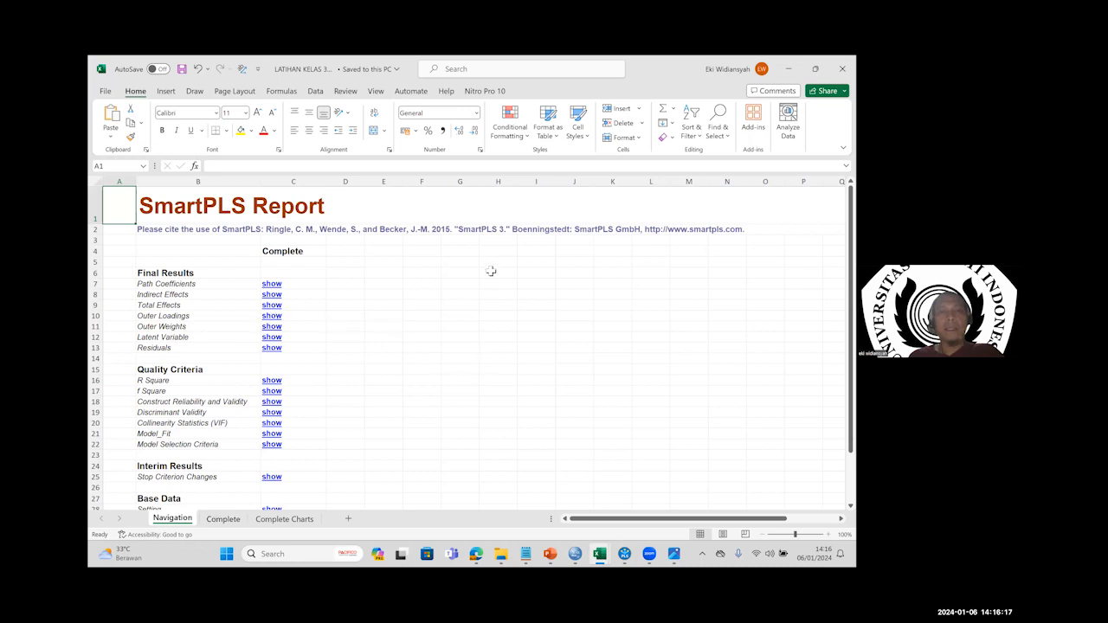
Step: Go to the Outer Loadings table in the Excel report, narrow its value columns and select the Z.3 row
left_click(272, 316)
scroll(417, 195, "down", 7)
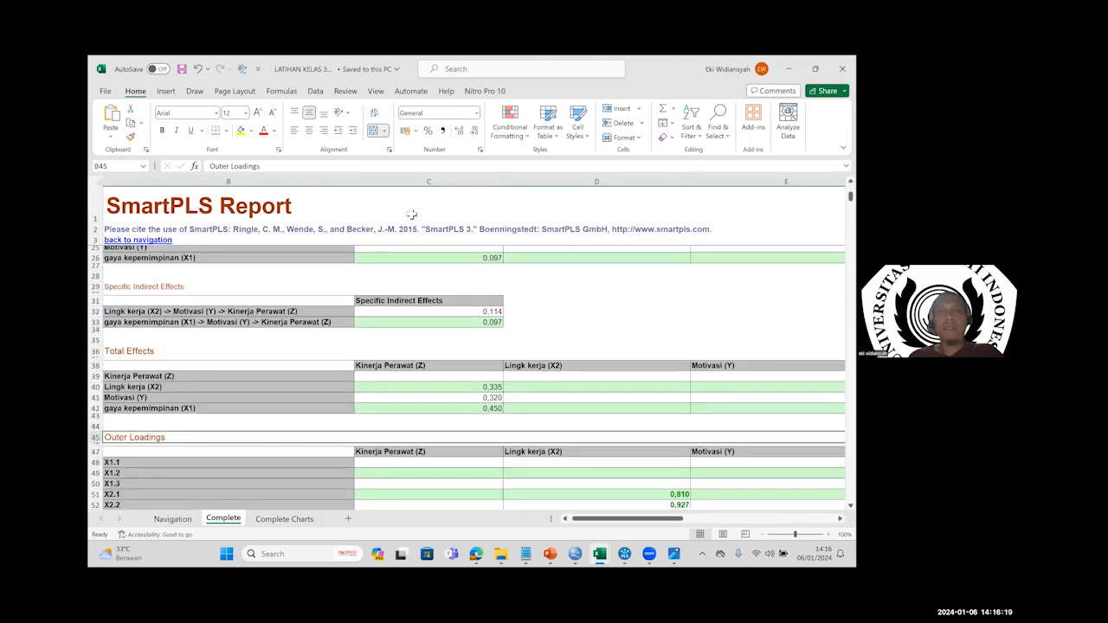
left_click_drag(503, 182, 408, 183)
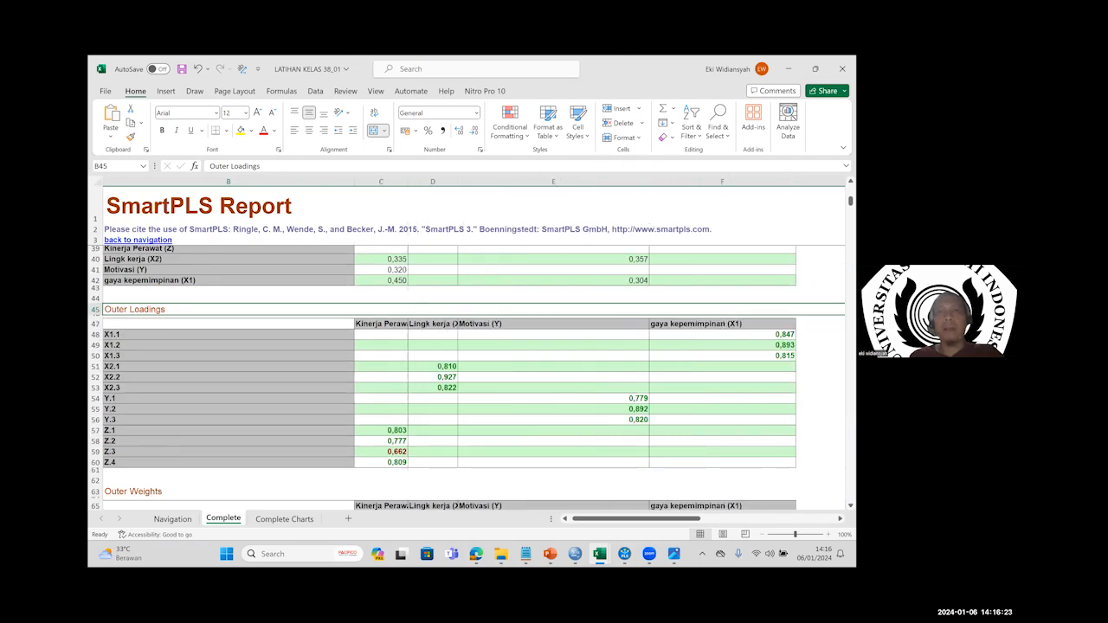
left_click_drag(649, 183, 516, 260)
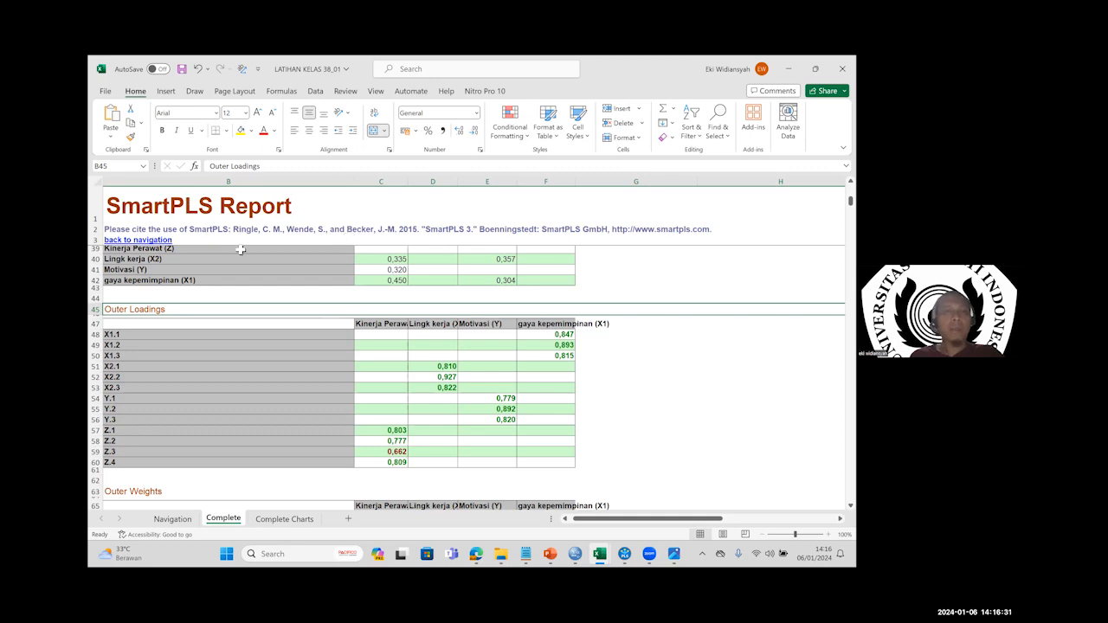
left_click(96, 451)
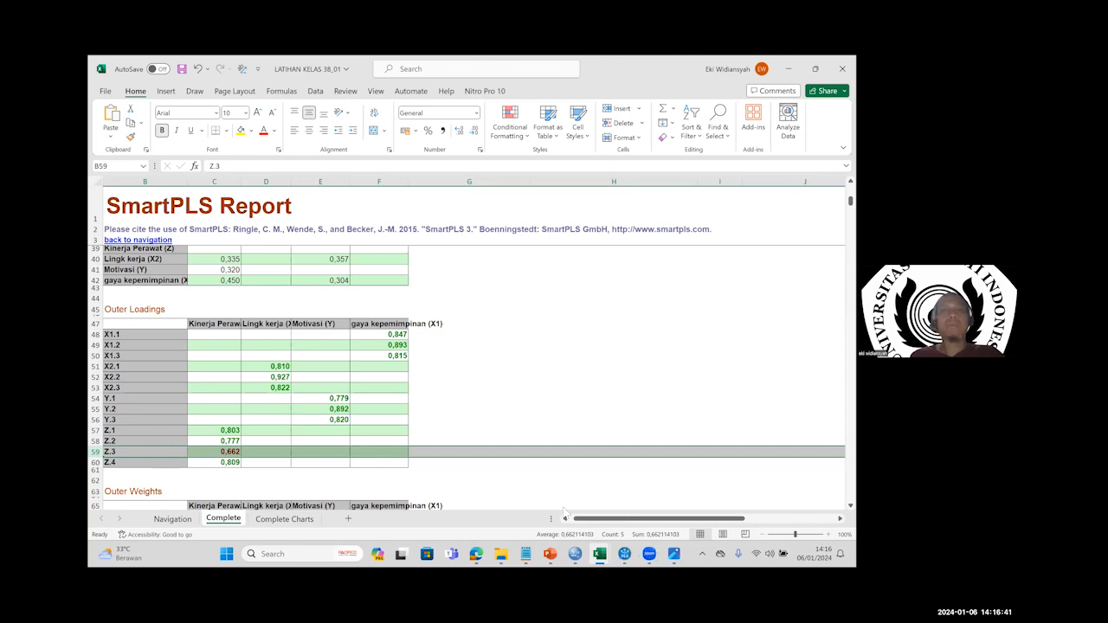
Step: Return to the LATIHAN KELAS 38 path model in SmartPLS and delete indicator Z.3 from Kinerja Perawat (Z)
key("alt+Tab")
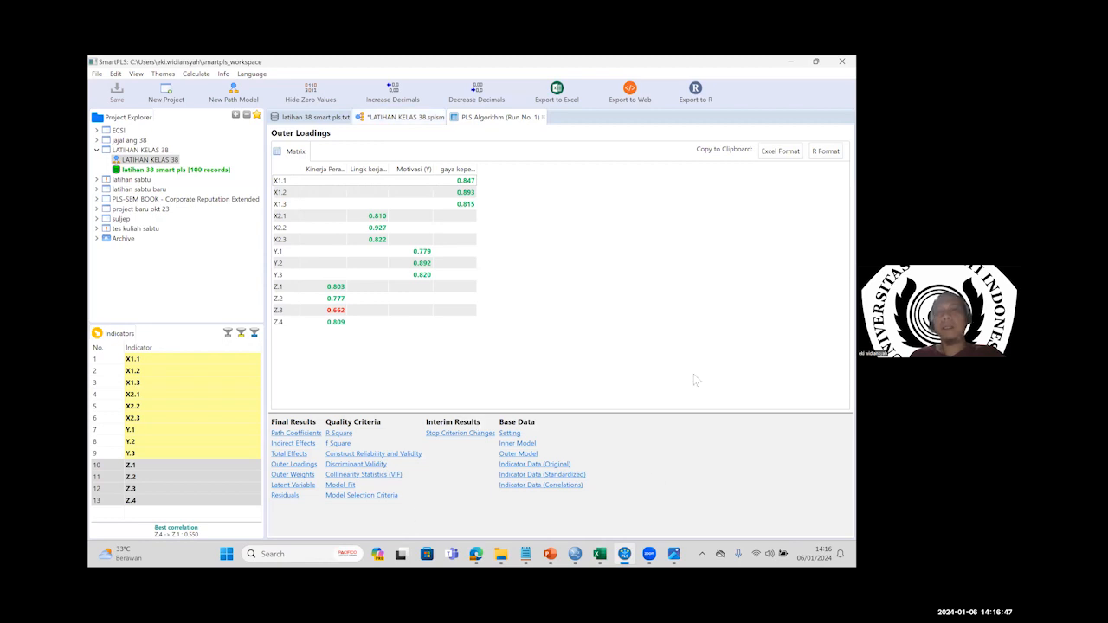
left_click(405, 117)
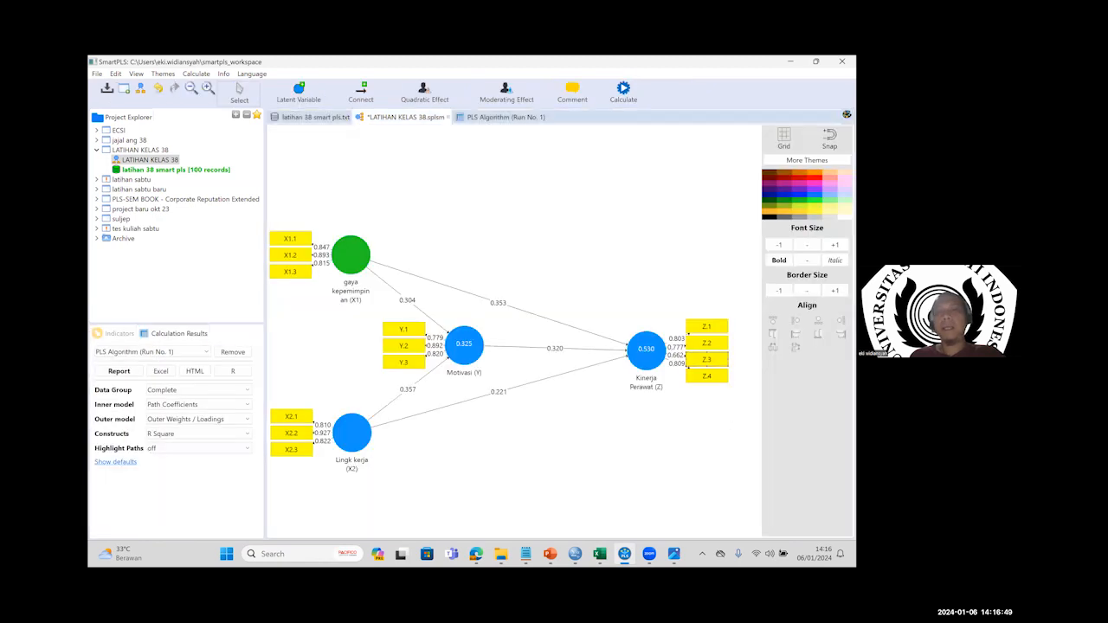
right_click(701, 368)
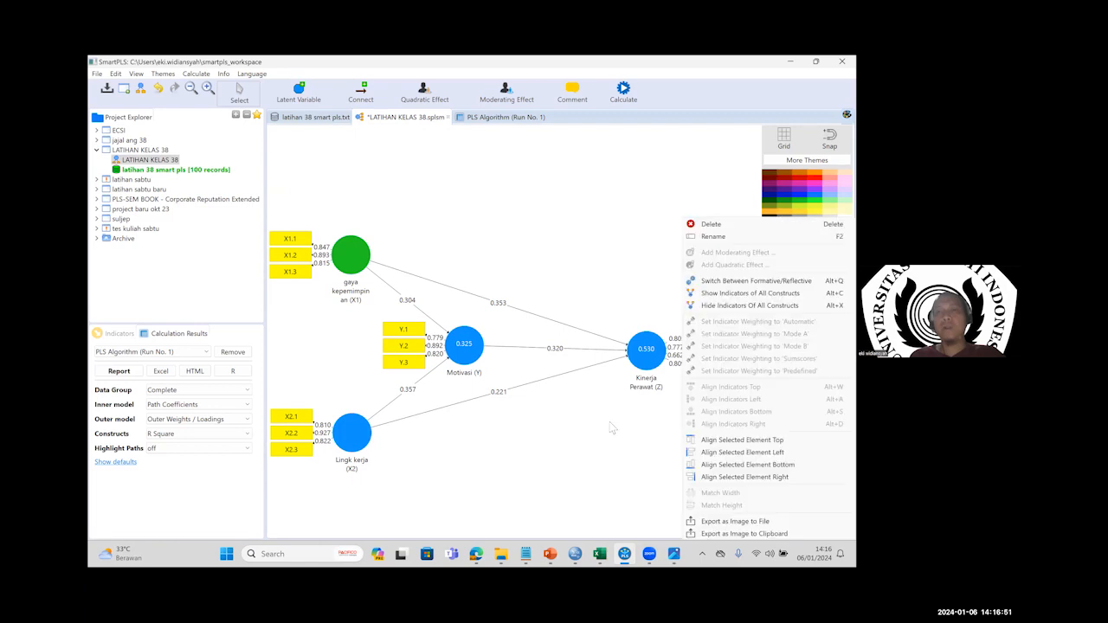
key("Escape")
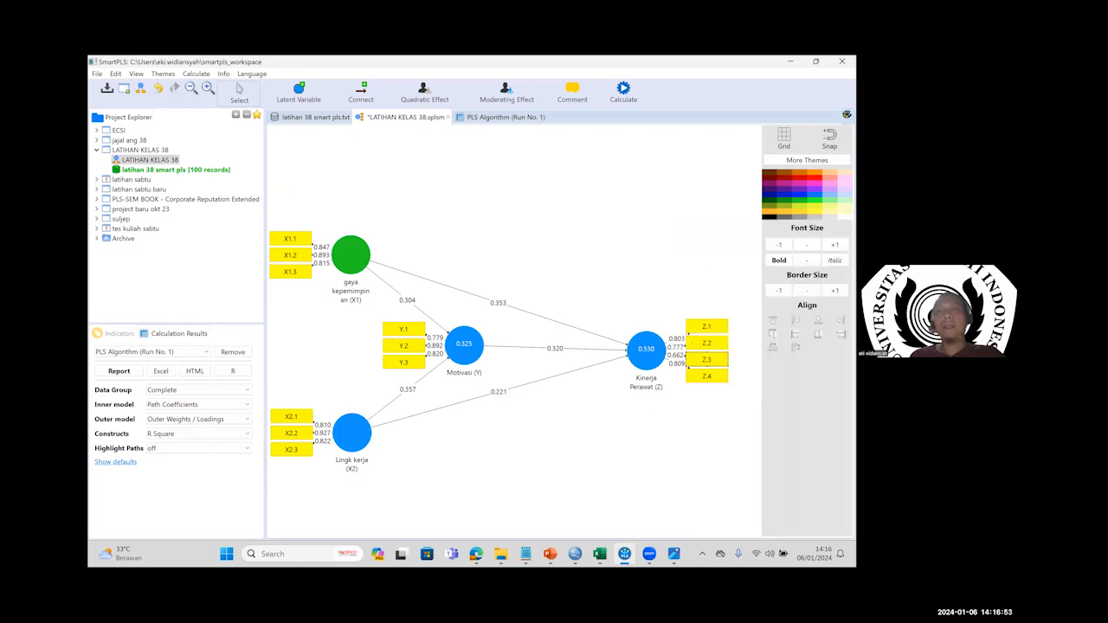
right_click(707, 360)
left_click(716, 223)
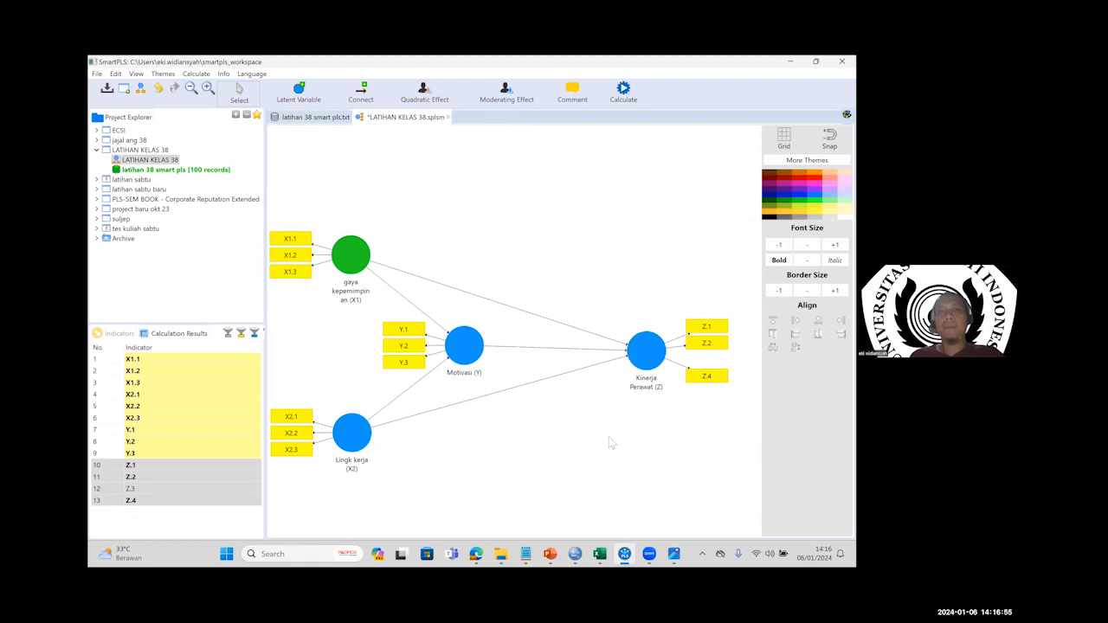
Step: Rerun the PLS Algorithm with its default settings and show the Outer Loadings of the new report
left_click(625, 94)
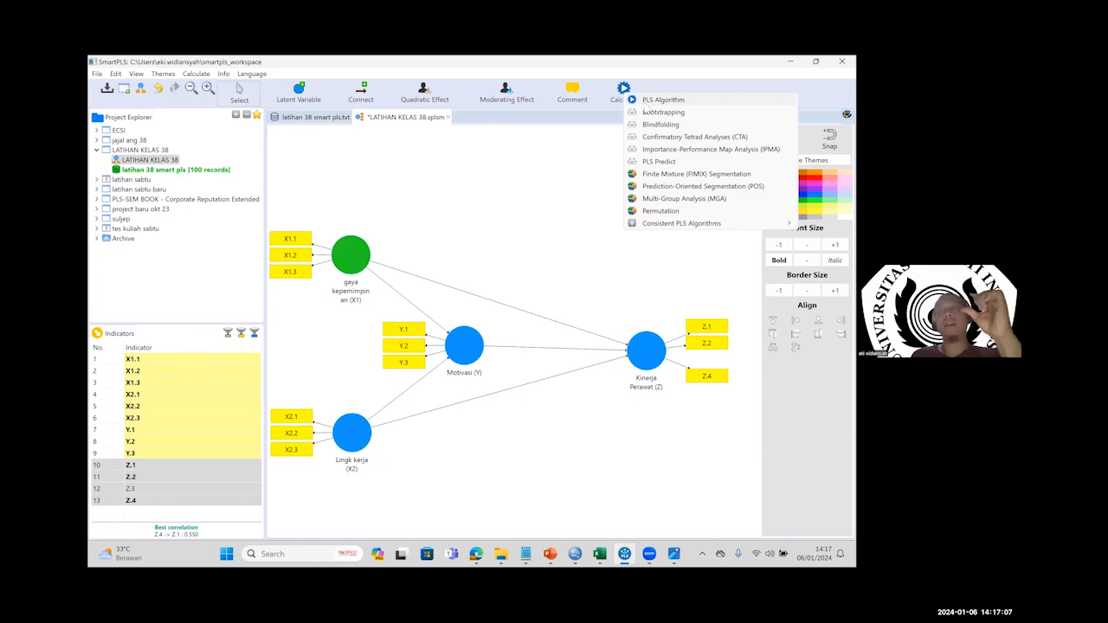
left_click(653, 102)
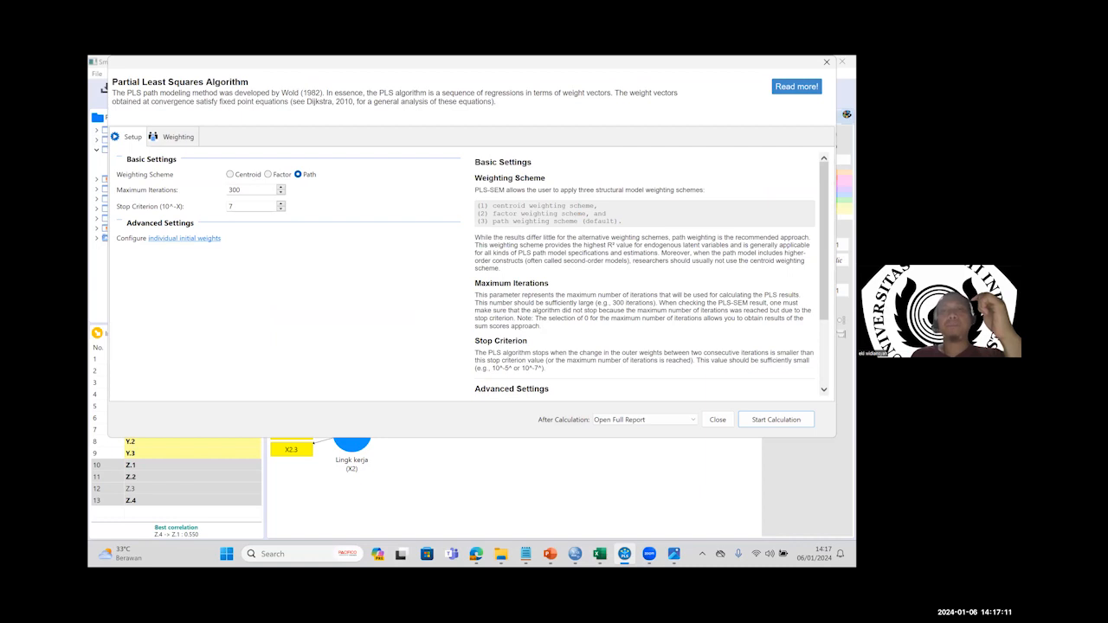
key("Return")
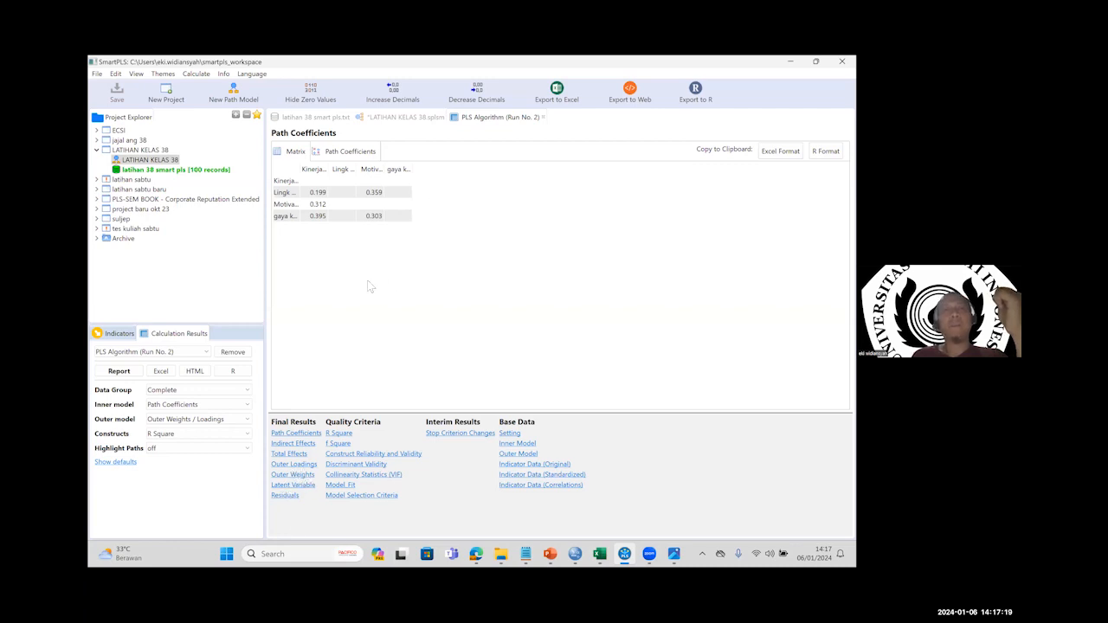
left_click(295, 465)
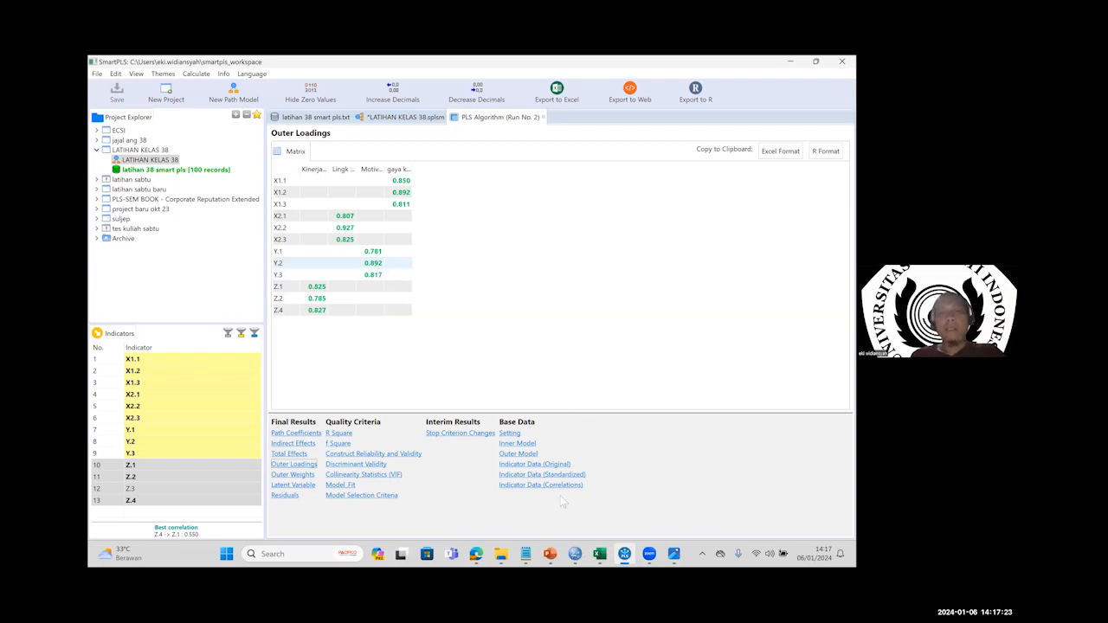
Step: Switch to PowerPoint and bring up the Kriteria Pengukuran slide to review the outer model criteria
mouse_move(550, 555)
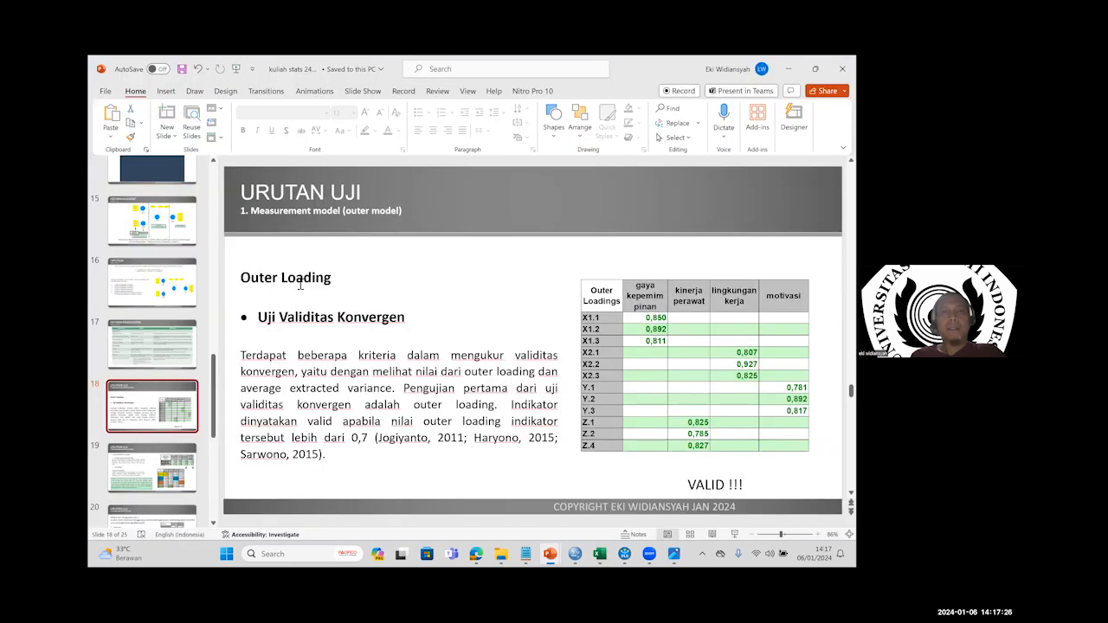
left_click(492, 489)
key("Page_Up")
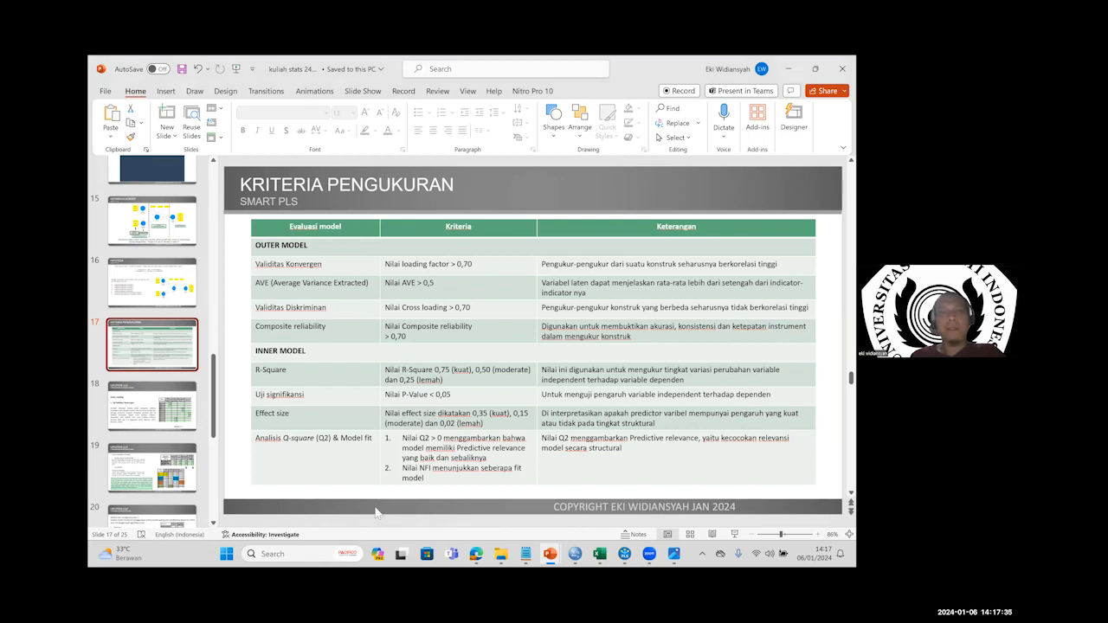
Step: Switch to SmartPLS, show the Construct Reliability and Validity results and widen the Average Variance Extracted (AVE) column
key("alt+Tab")
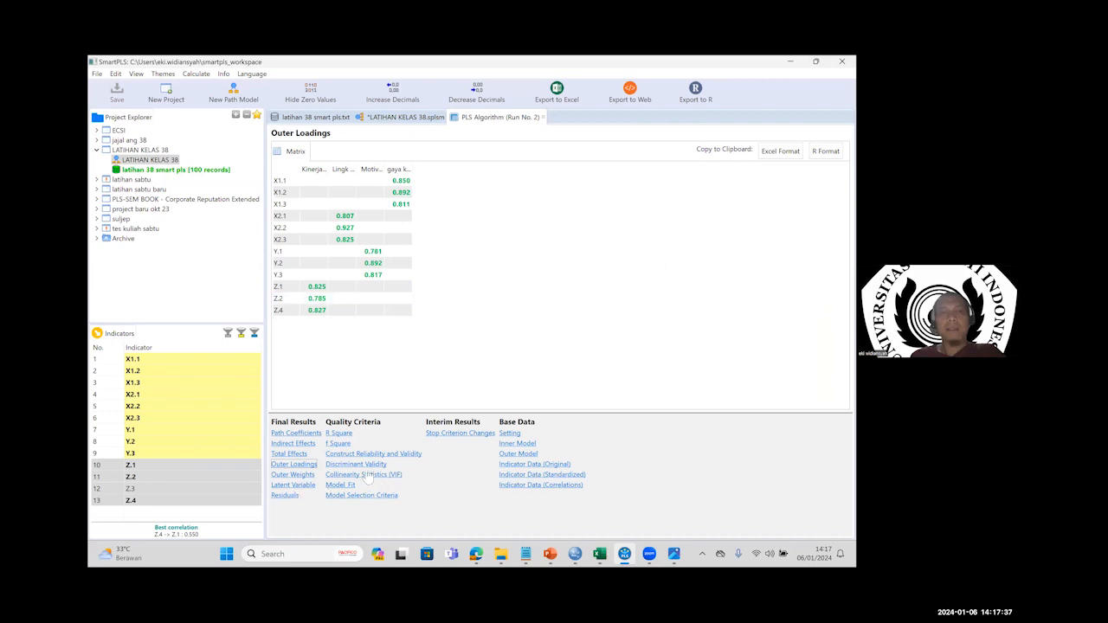
left_click(364, 464)
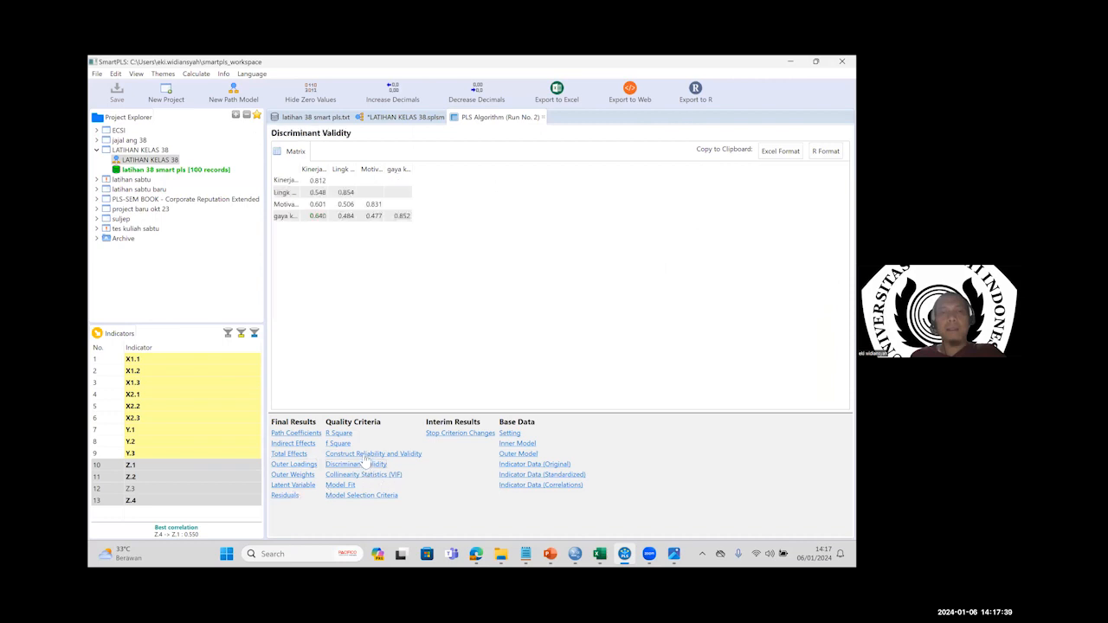
left_click(367, 456)
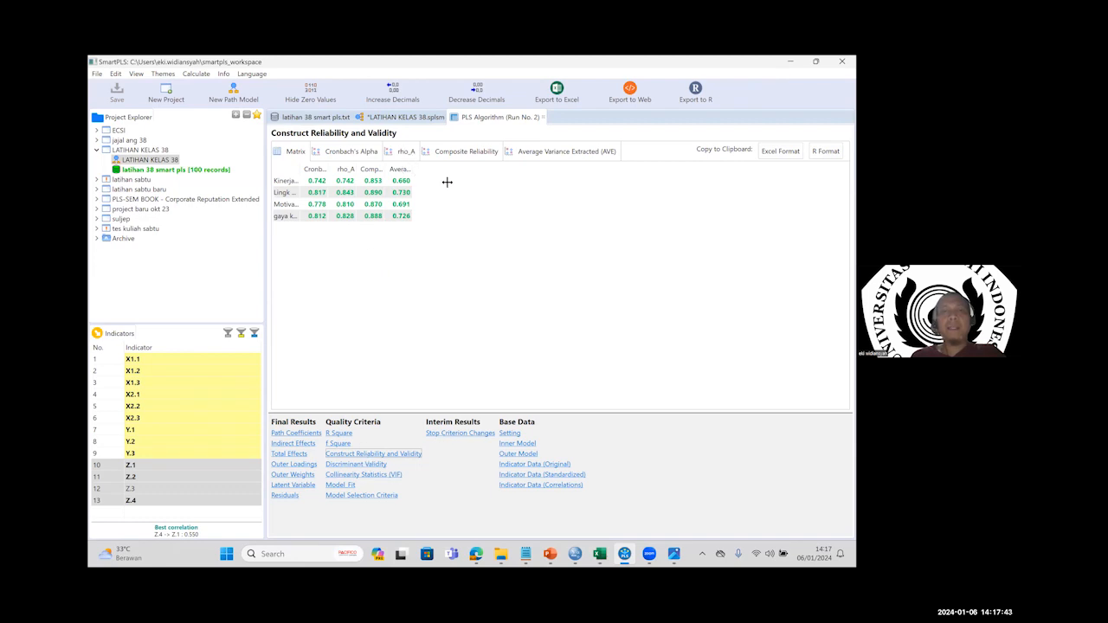
left_click_drag(484, 182, 499, 180)
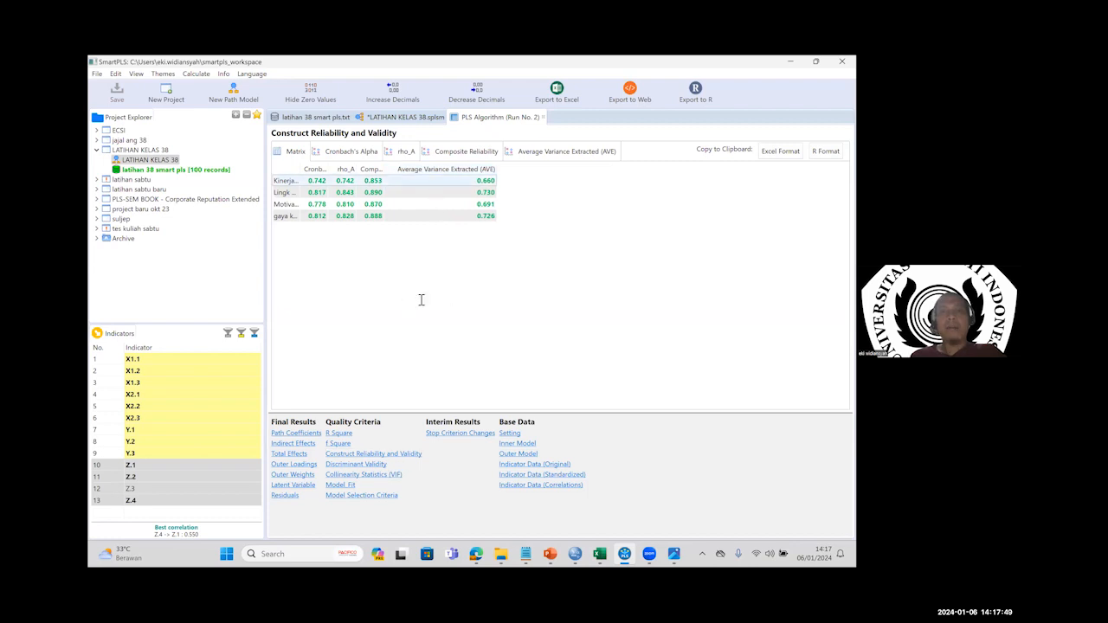
Step: Check the AVE criterion on the PowerPoint slide, return to SmartPLS and widen the Composite Reliability column
key("alt+Tab")
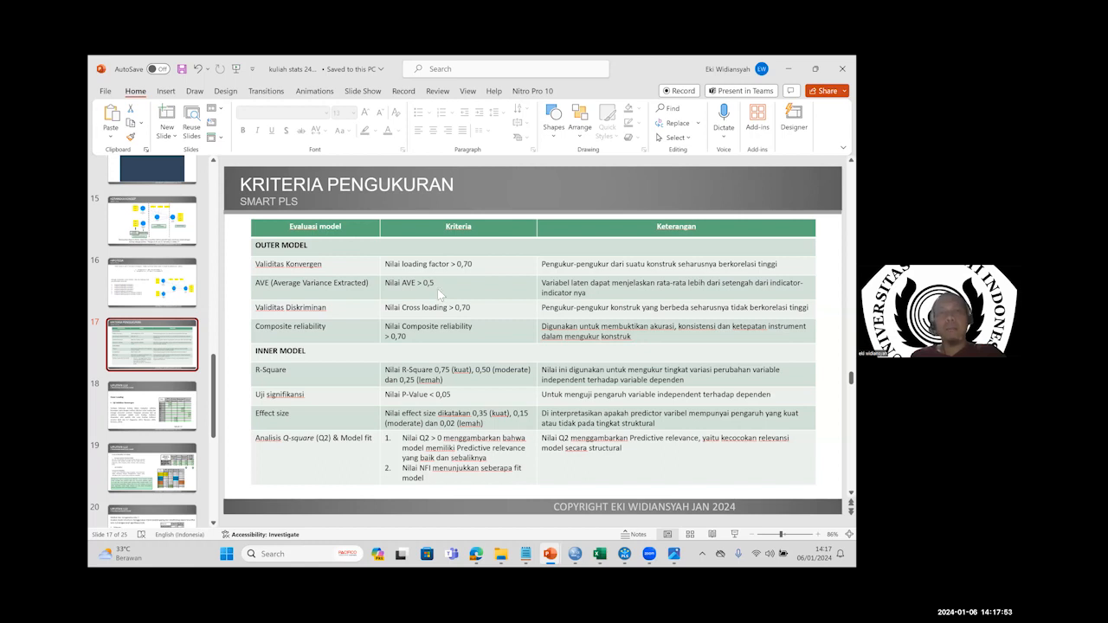
key("alt+Tab")
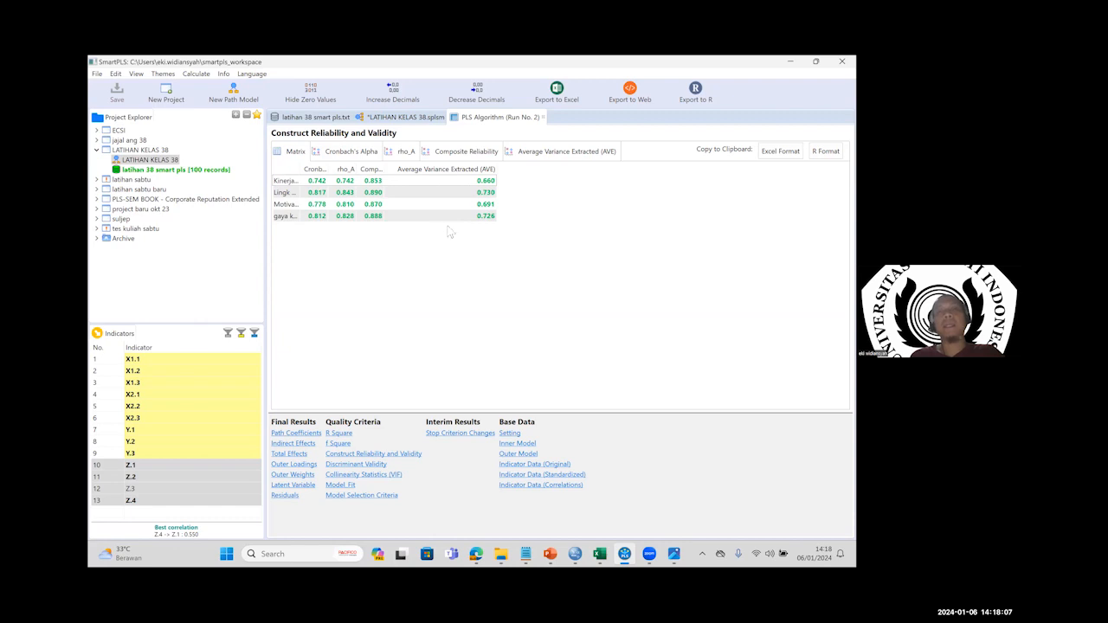
left_click_drag(410, 174, 438, 174)
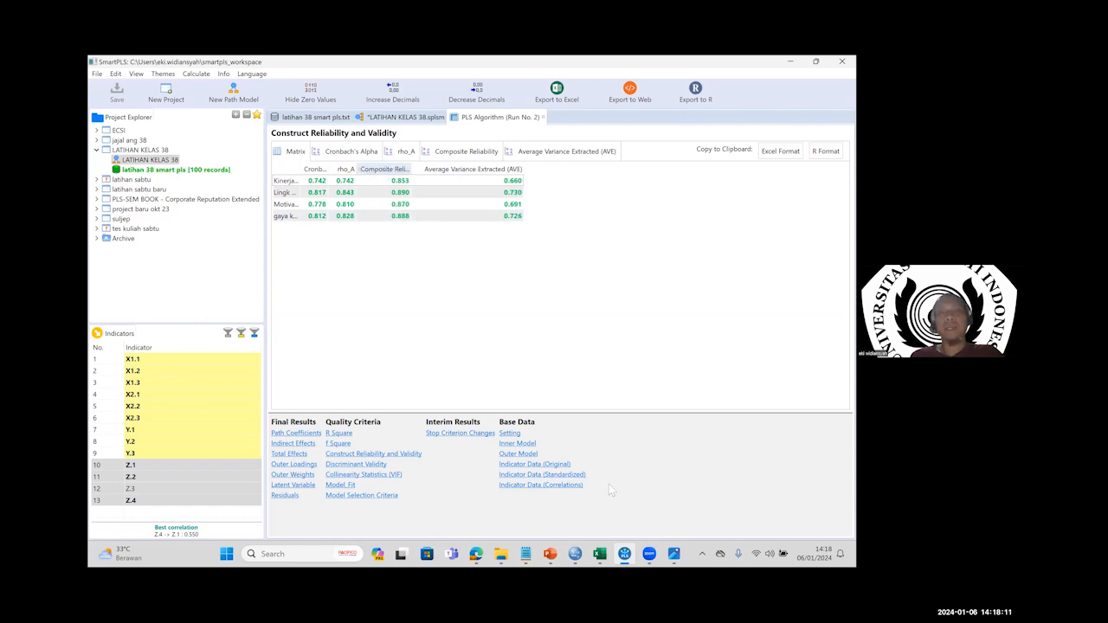
Step: Switch to PowerPoint and advance from the criteria slide to the Construct Reliability and Validity slide
mouse_move(551, 554)
left_click(492, 497)
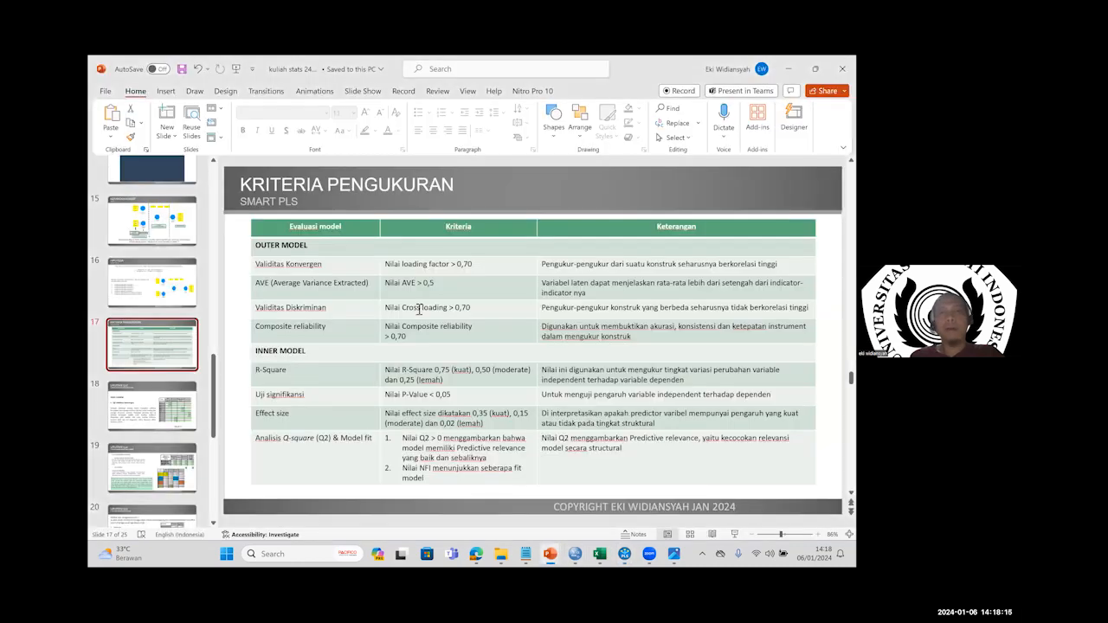
scroll(420, 310, "down", 1)
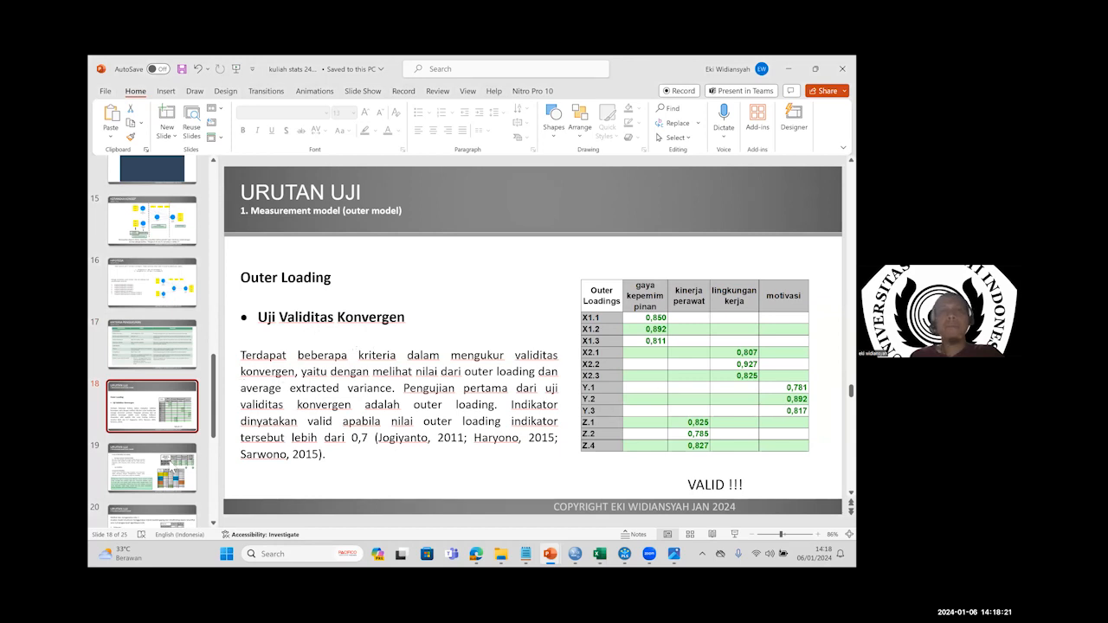
key("Down")
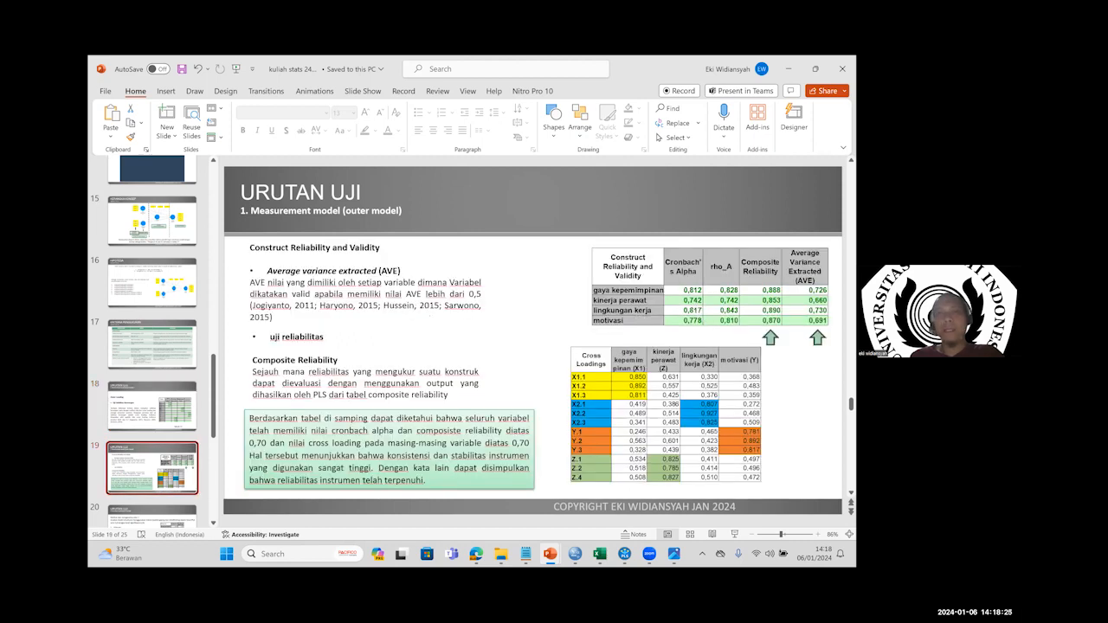
Step: Widen the construct name column of the SmartPLS reliability table and compare the table with the PowerPoint slide
key("alt+Tab")
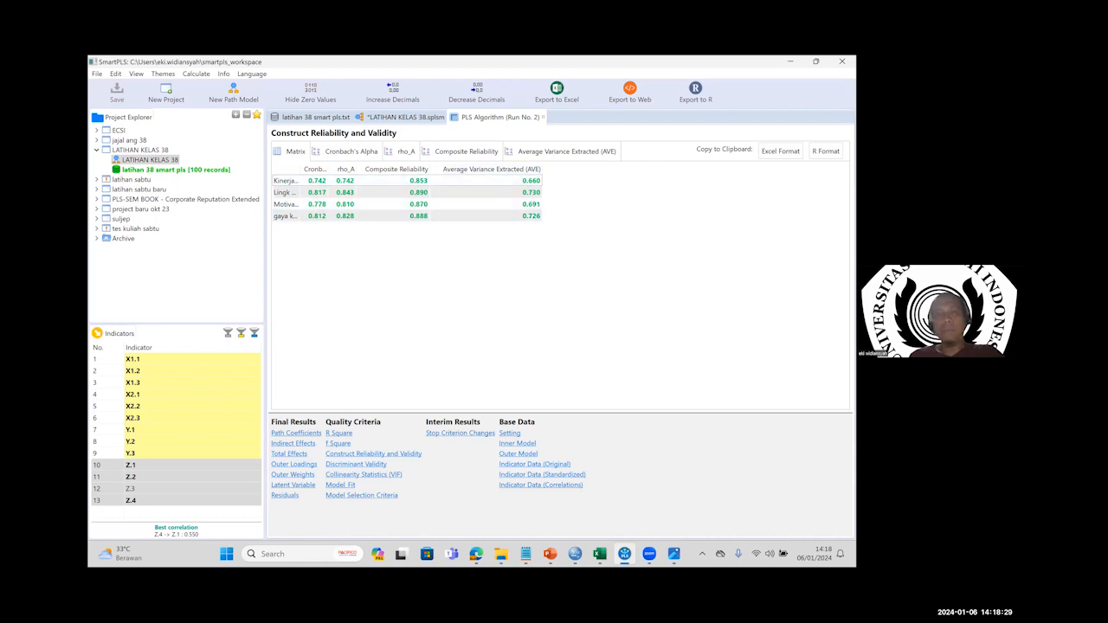
key("alt+Tab")
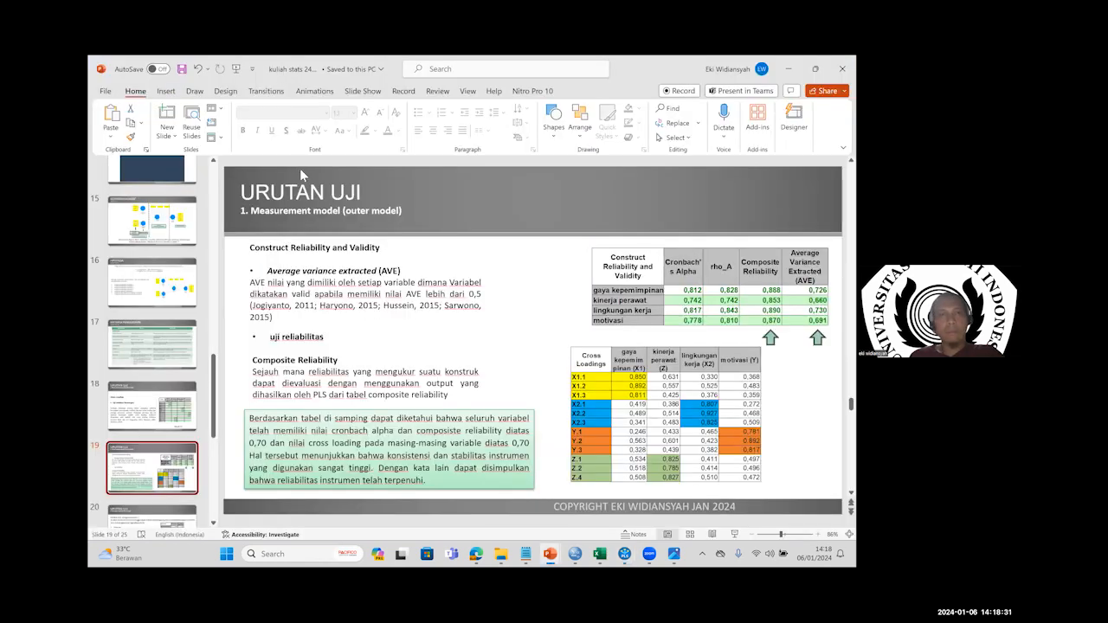
key("alt+Tab")
left_click_drag(300, 169, 355, 169)
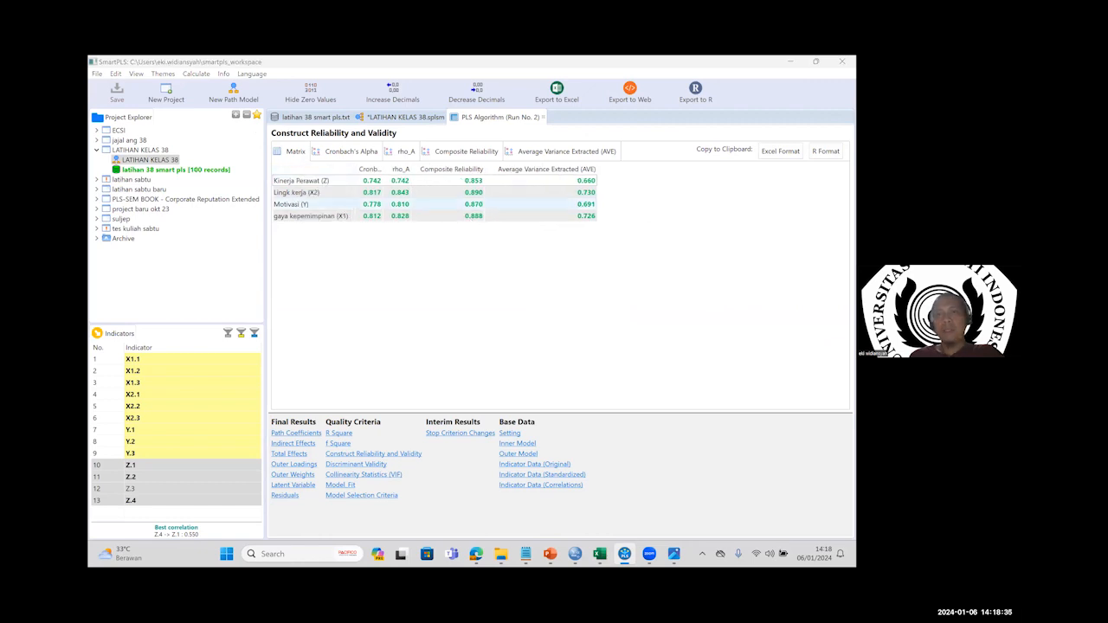
key("alt+Tab")
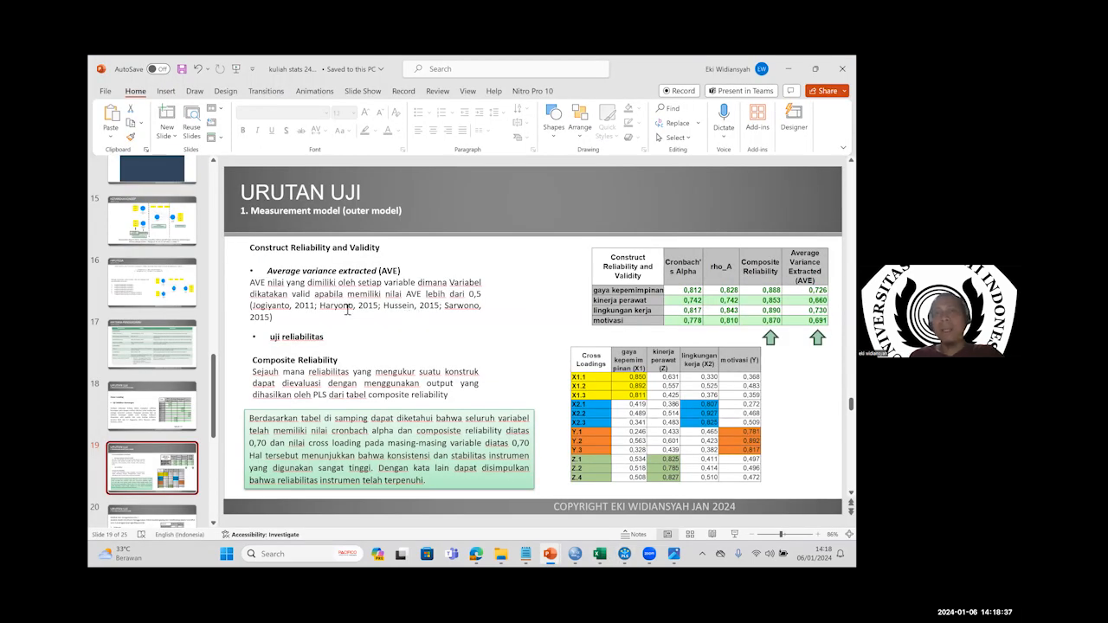